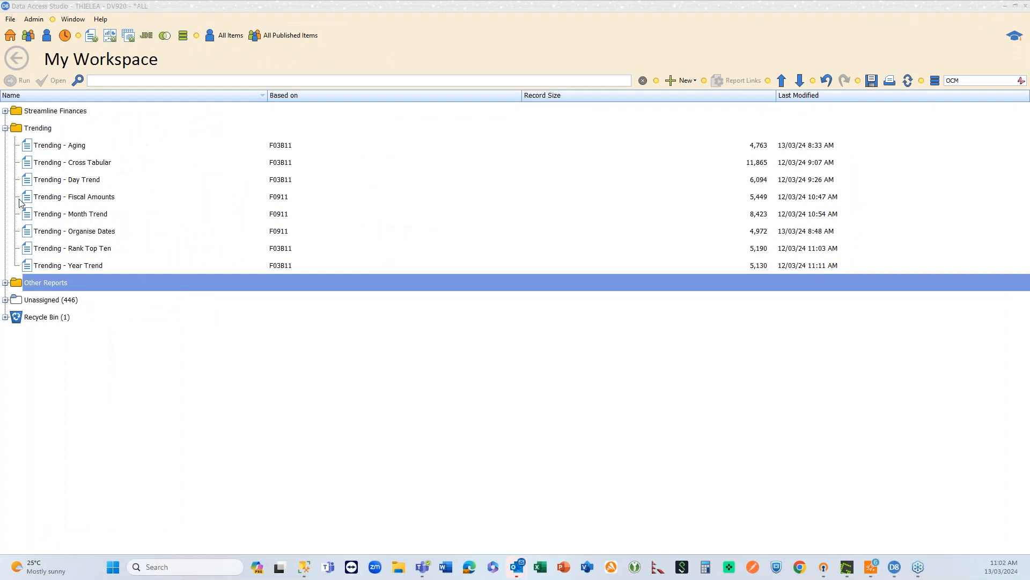
Open the Trending - Aging report from the Trending folder.
{"action": "left_click", "coordinate": [53, 146]}
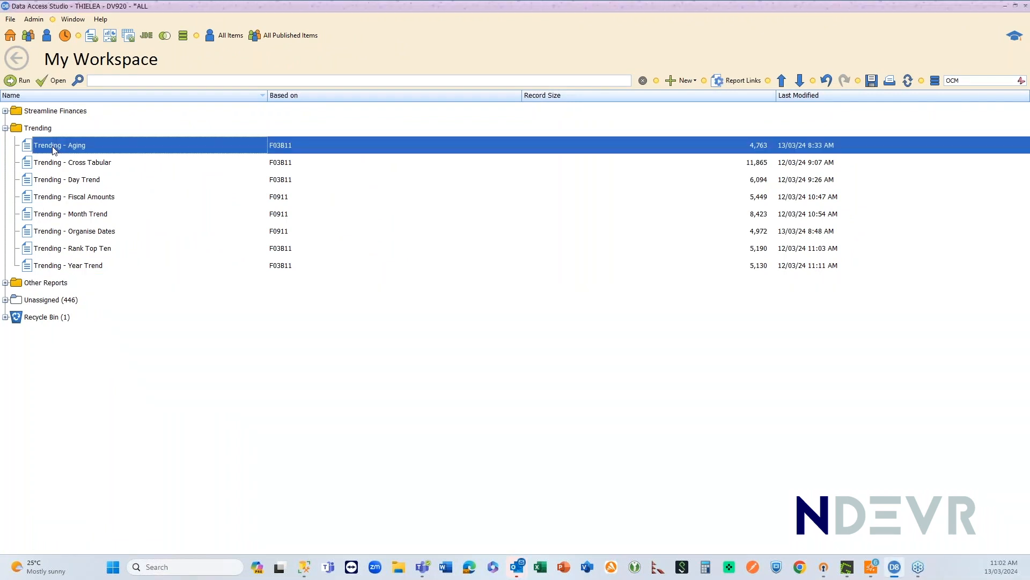
{"action": "right_click", "coordinate": [52, 146]}
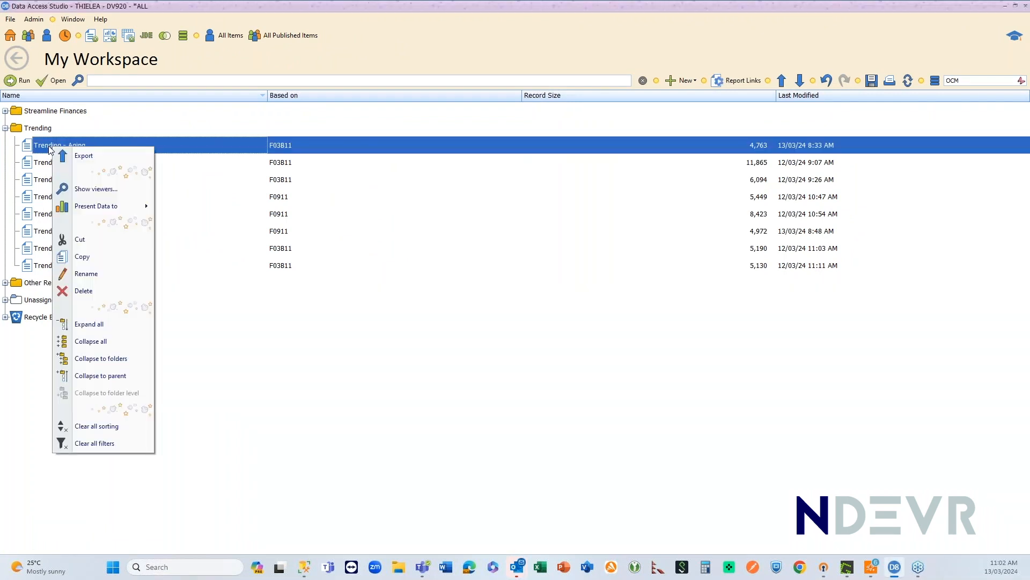
{"action": "left_click", "coordinate": [303, 367]}
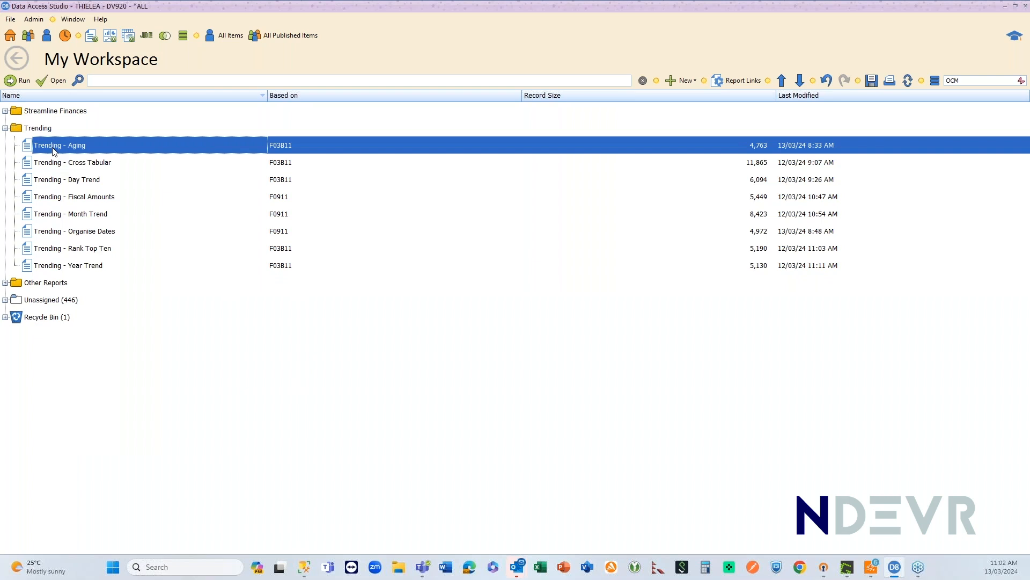
{"action": "double_click", "coordinate": [120, 149]}
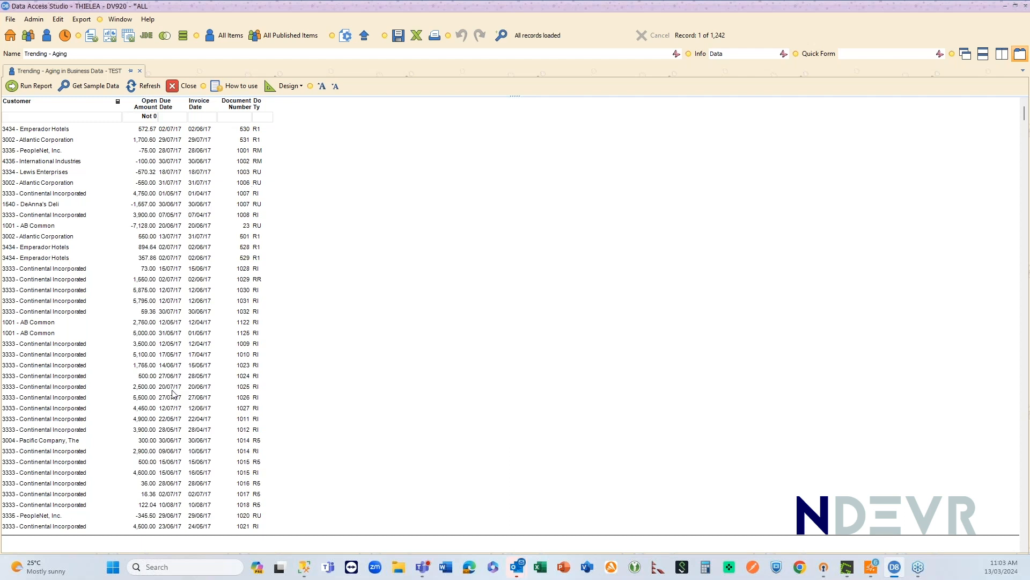
Start an Aging trend for each Customer, calculated between the control panel date and the Due Date.
{"action": "right_click", "coordinate": [68, 106]}
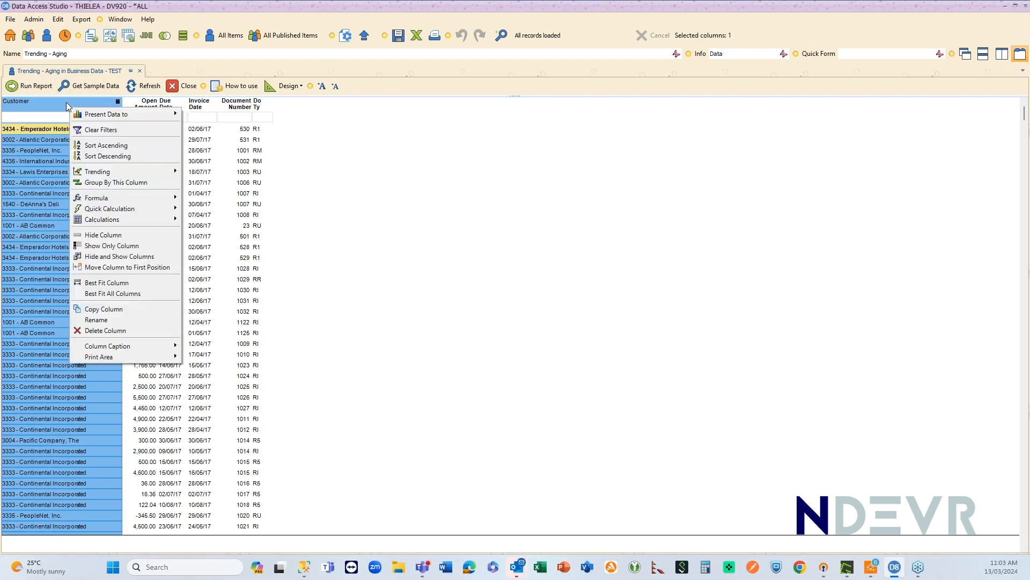
{"action": "mouse_move", "coordinate": [100, 173]}
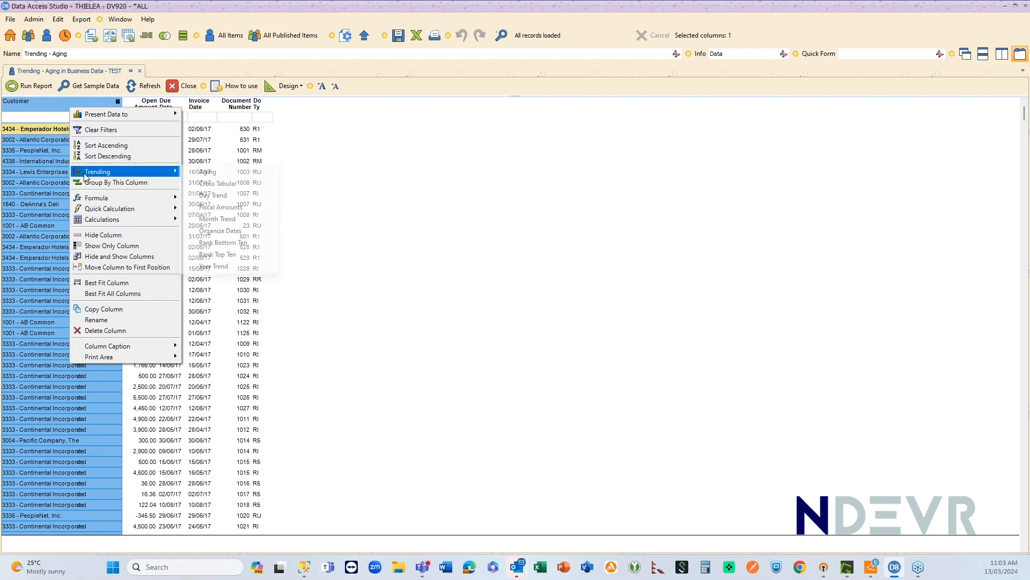
{"action": "left_click", "coordinate": [208, 173]}
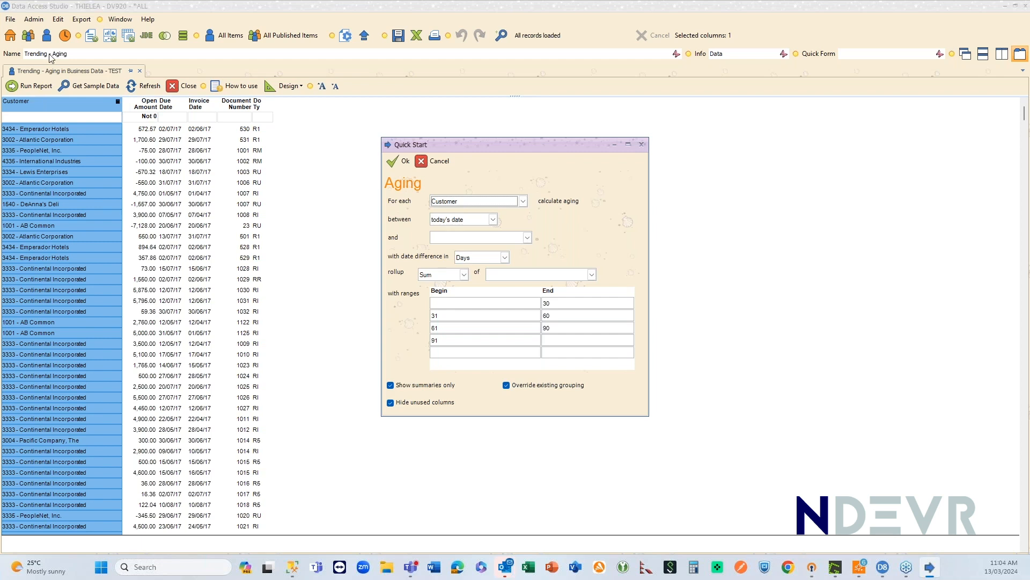
{"action": "left_click", "coordinate": [492, 219]}
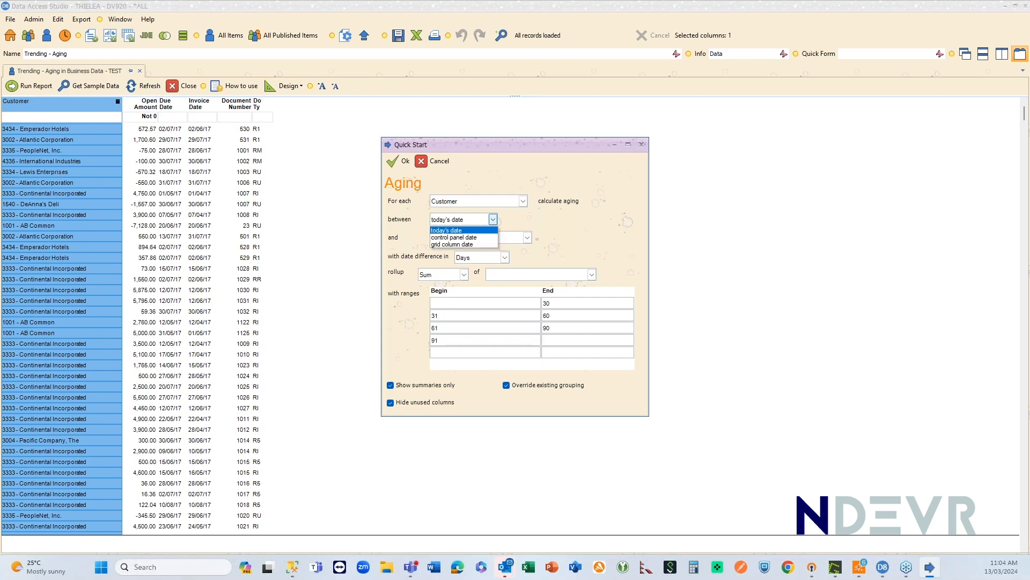
{"action": "left_click", "coordinate": [480, 239]}
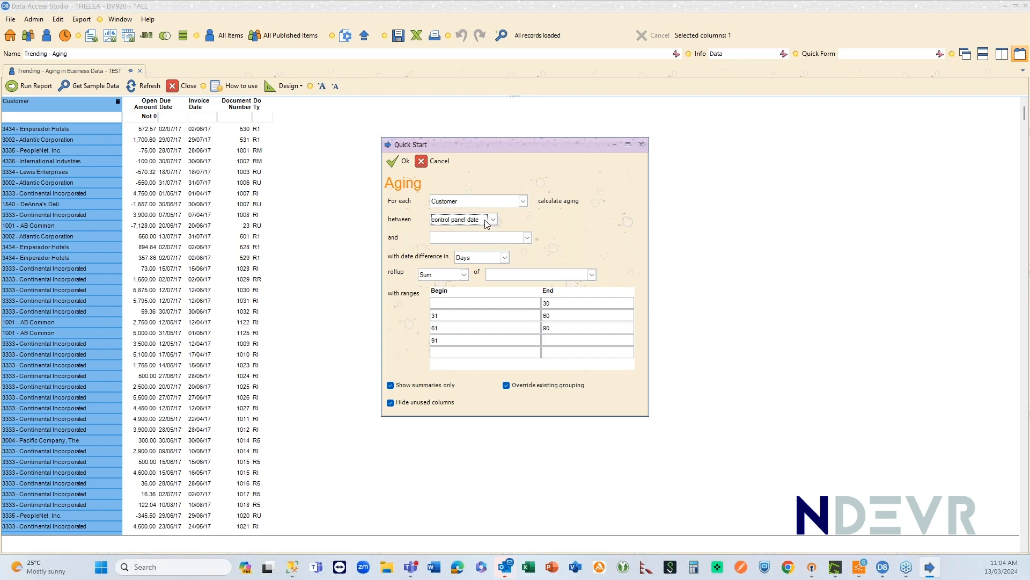
{"action": "left_click", "coordinate": [441, 239]}
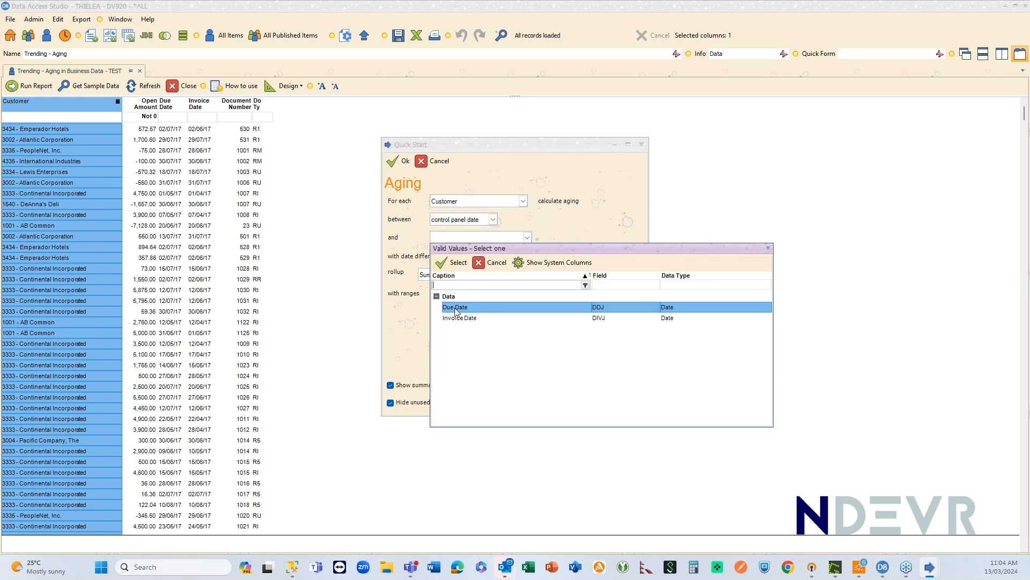
{"action": "double_click", "coordinate": [457, 309]}
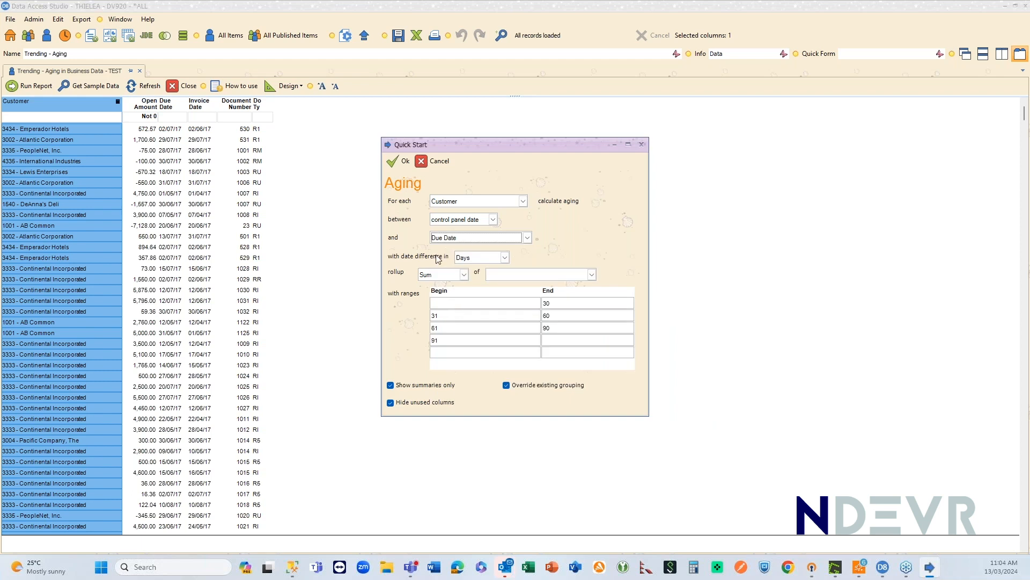
Keep the date difference in Days and roll up the Sum of Open Amount.
{"action": "left_click", "coordinate": [504, 257]}
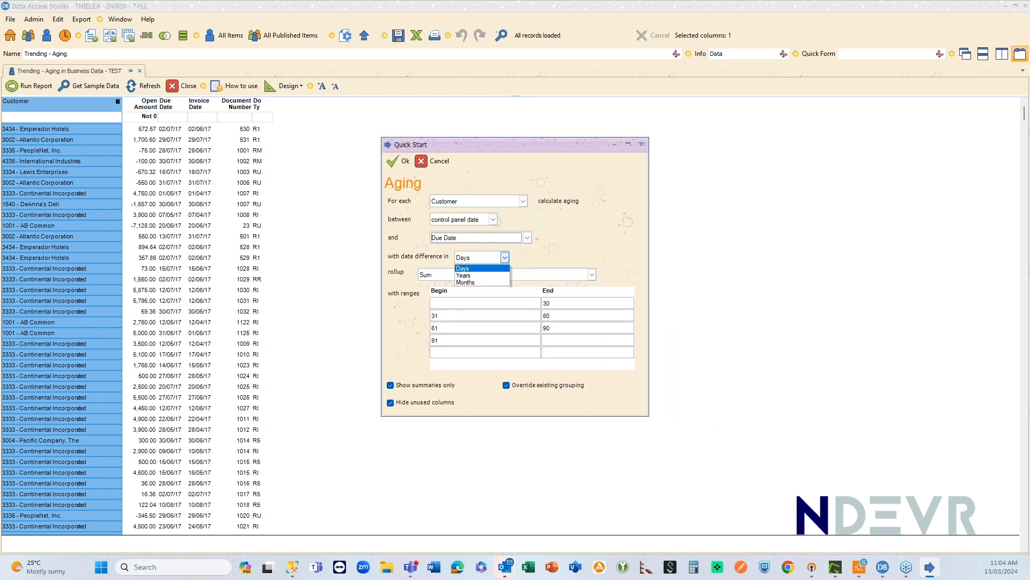
{"action": "left_click", "coordinate": [505, 259]}
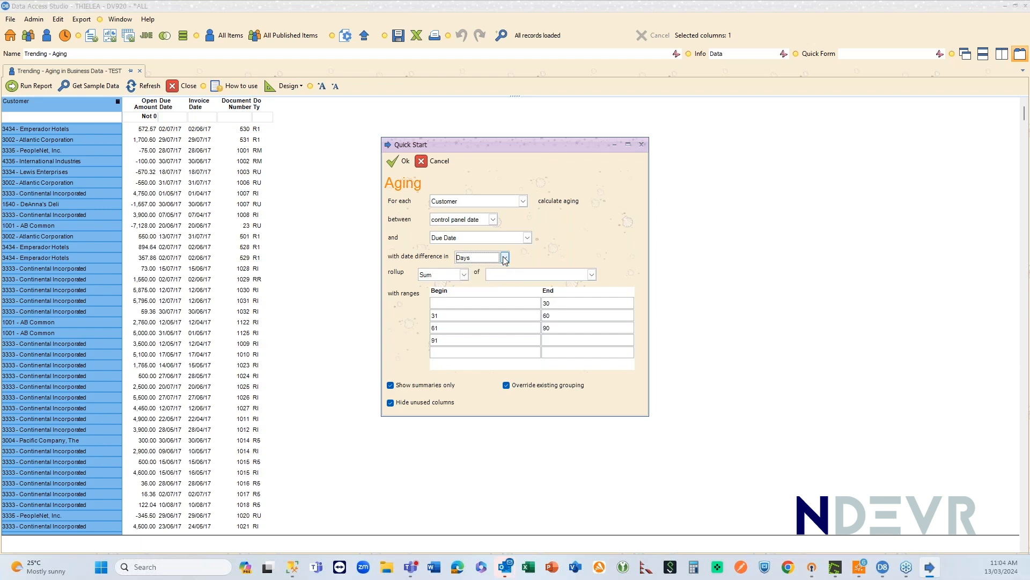
{"action": "left_click", "coordinate": [509, 274]}
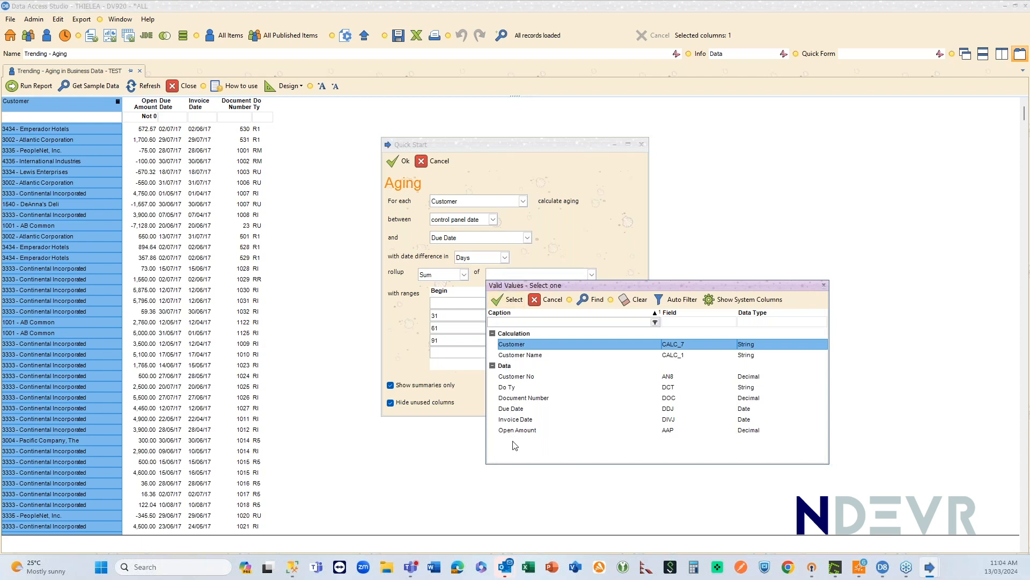
{"action": "double_click", "coordinate": [510, 431]}
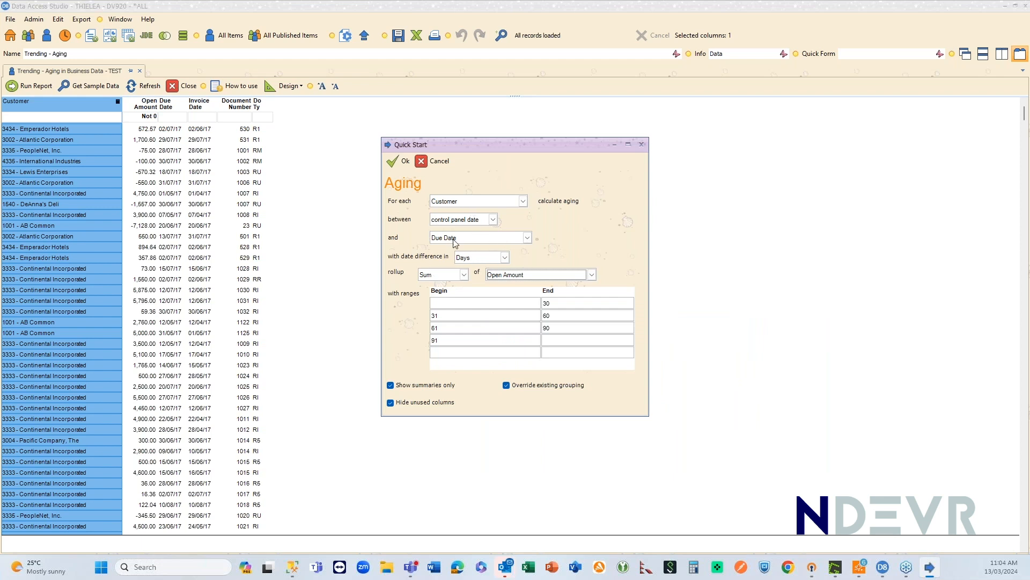
Try 7 as the end of the first aging range and restore it to 30.
{"action": "left_click", "coordinate": [448, 305]}
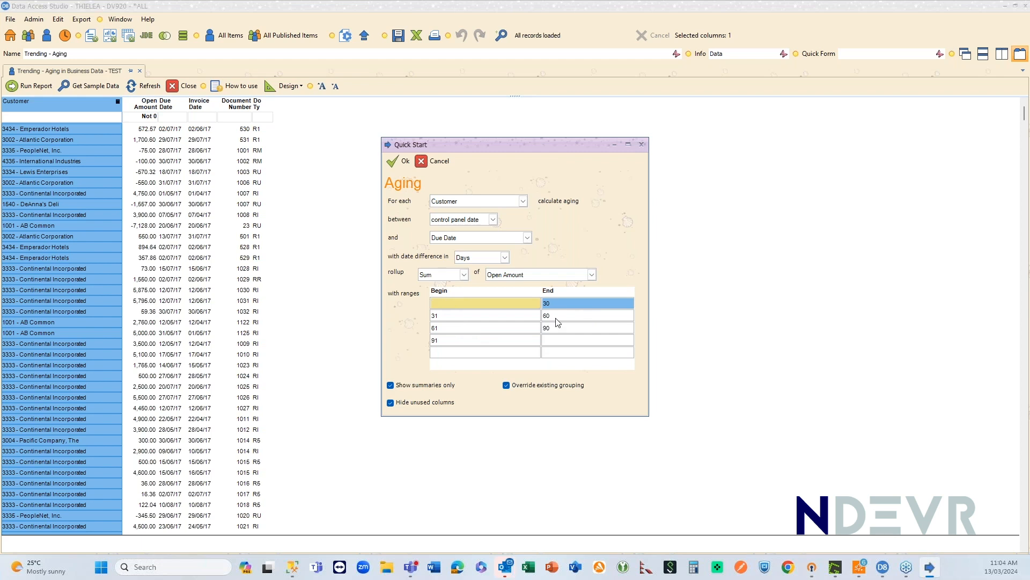
{"action": "left_click", "coordinate": [462, 328]}
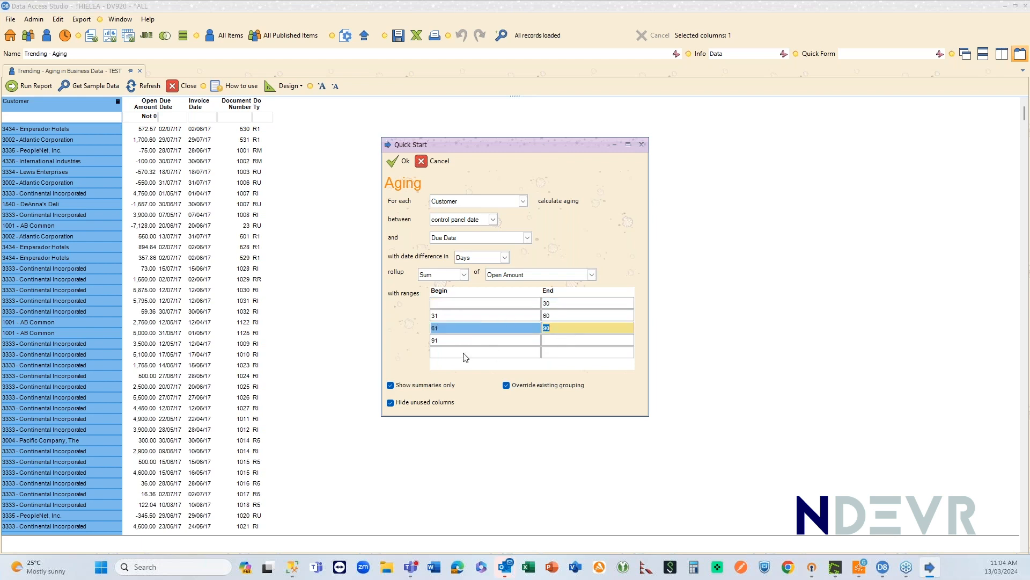
{"action": "key", "text": "Down"}
{"action": "left_click", "coordinate": [558, 305]}
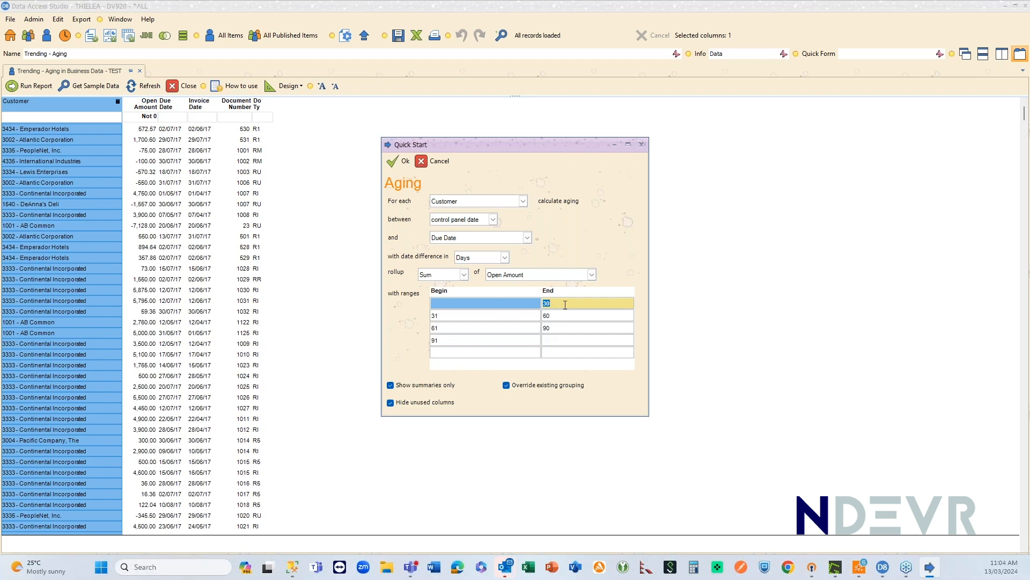
{"action": "type", "text": "7"}
{"action": "type", "text": "30"}
{"action": "left_click", "coordinate": [528, 352]}
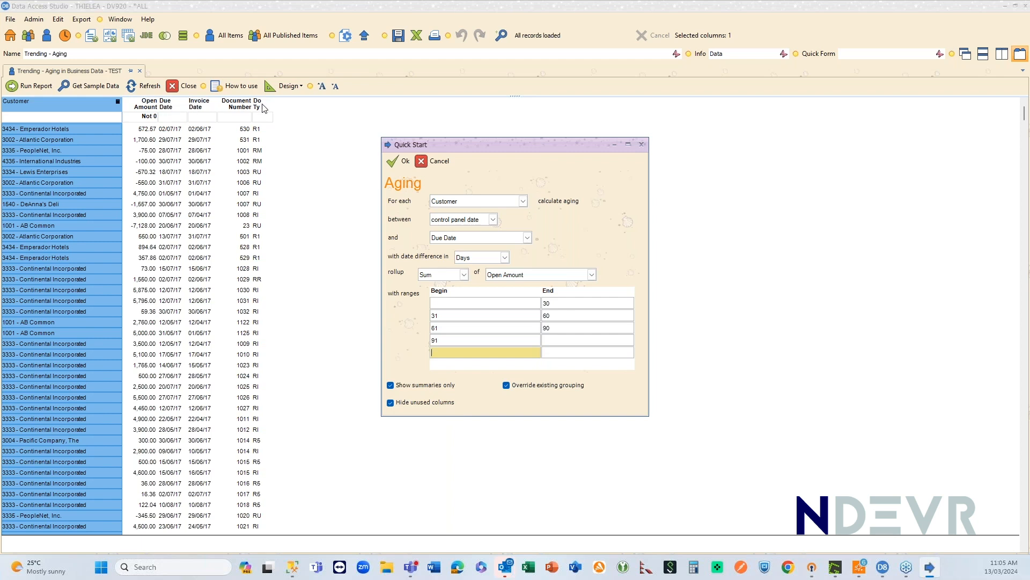
Turn off hiding of unused columns and generate the aging calculation.
{"action": "left_click", "coordinate": [391, 403]}
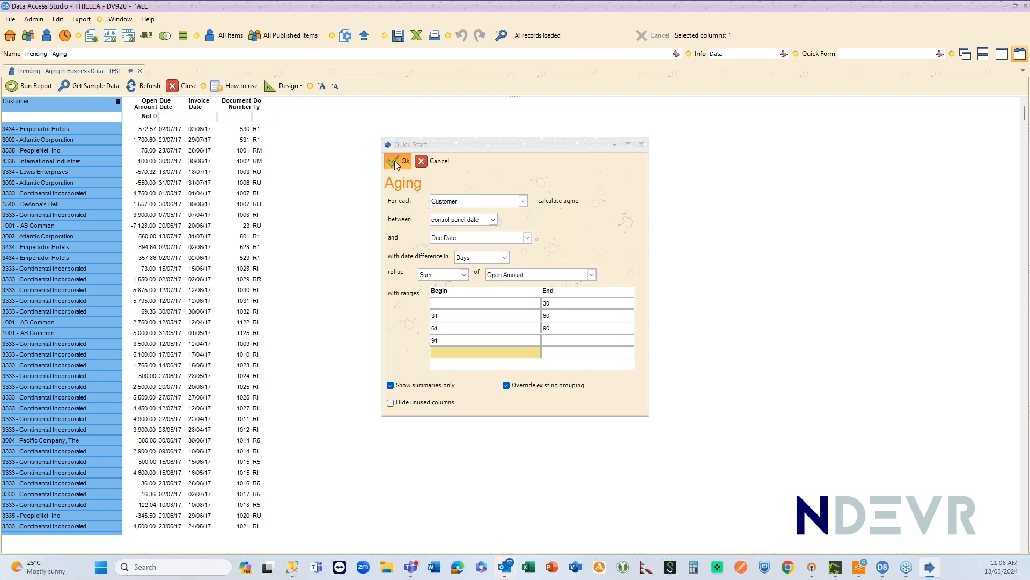
{"action": "left_click", "coordinate": [397, 161]}
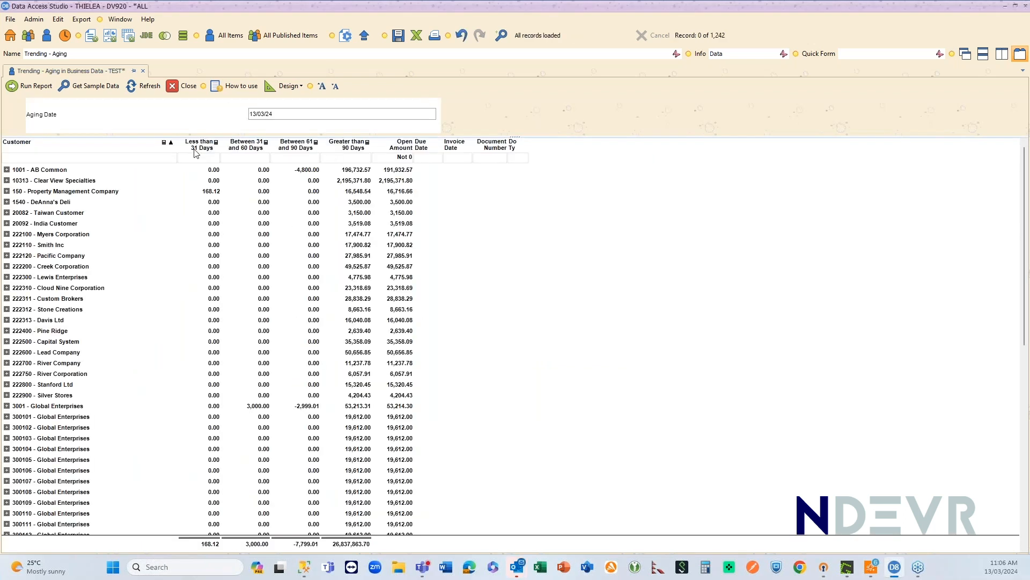
Examine the four aging range columns and the individual documents grouped under AB Common.
{"action": "left_click", "coordinate": [201, 146]}
{"action": "left_click", "coordinate": [236, 146]}
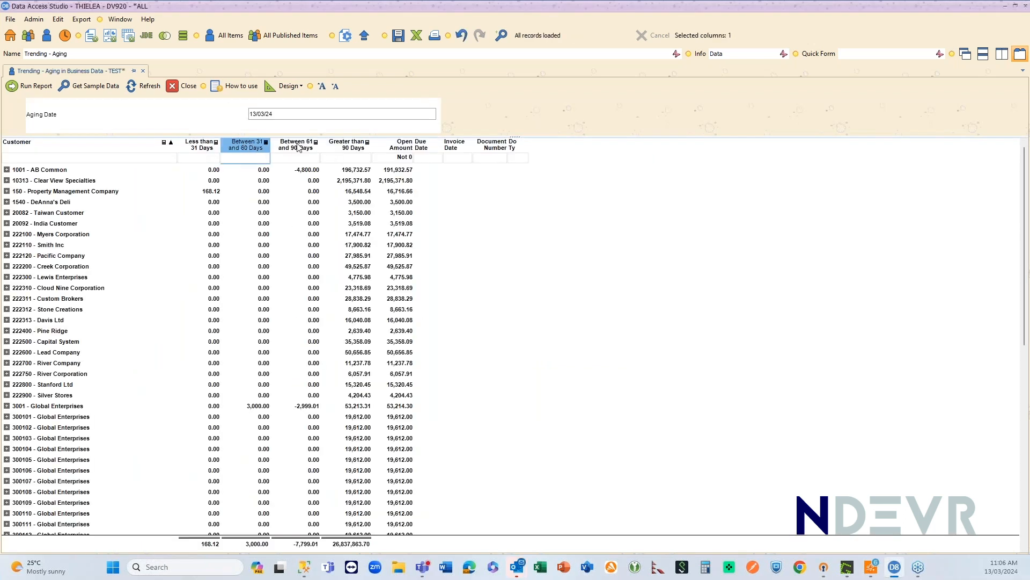
{"action": "left_click", "coordinate": [300, 146]}
{"action": "left_click", "coordinate": [362, 146]}
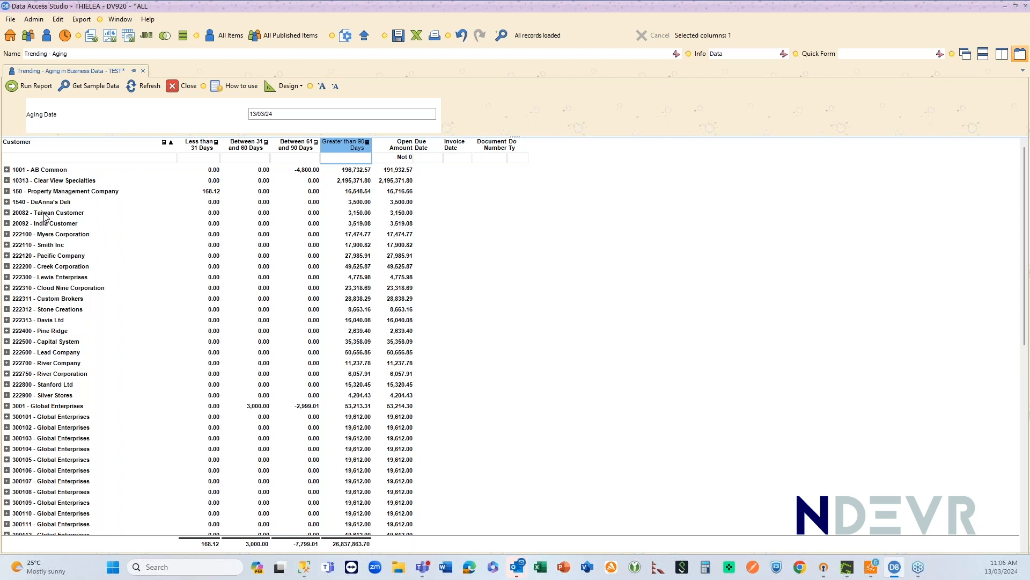
{"action": "right_click", "coordinate": [31, 172]}
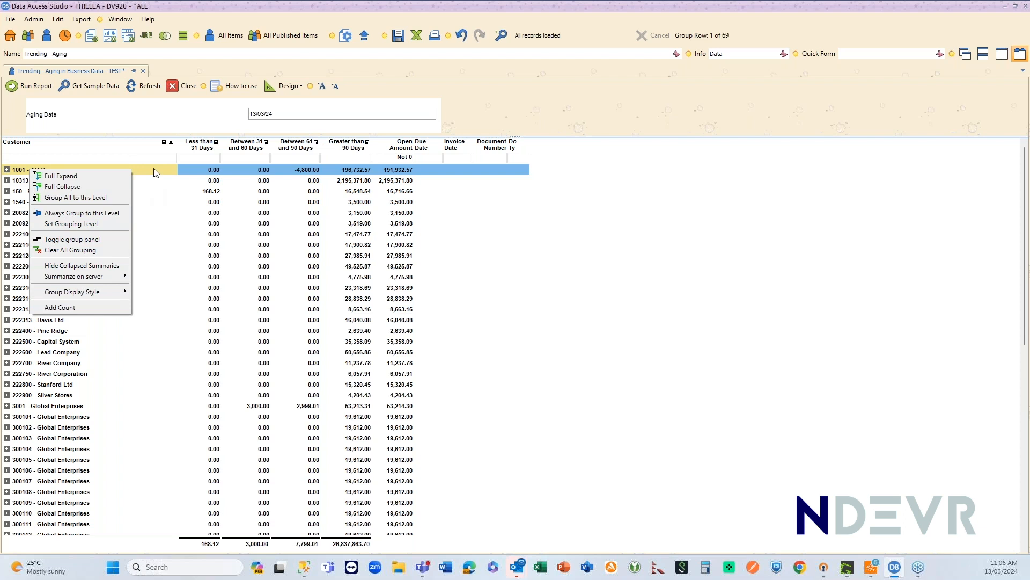
{"action": "left_click", "coordinate": [7, 170]}
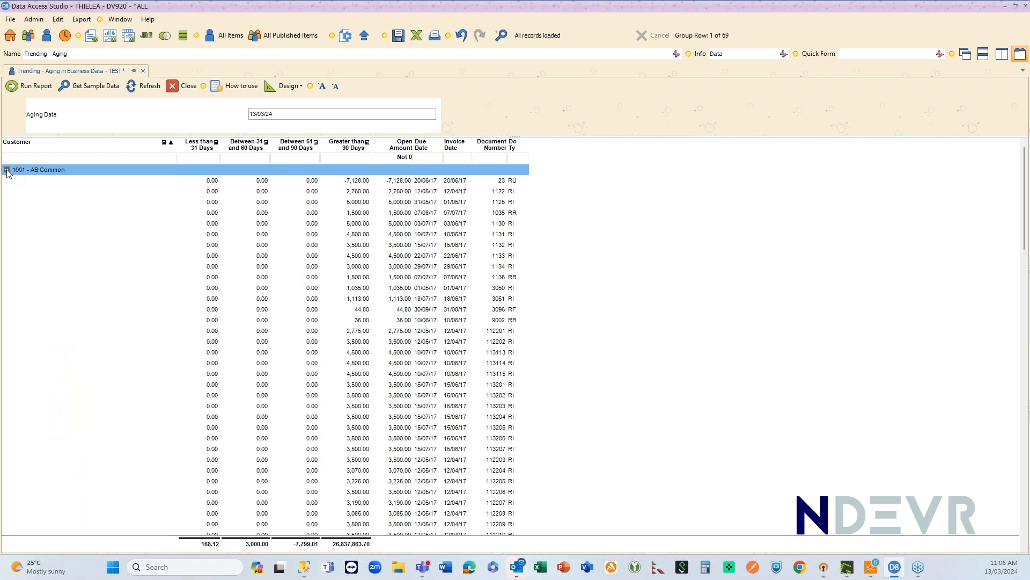
{"action": "left_click", "coordinate": [7, 170]}
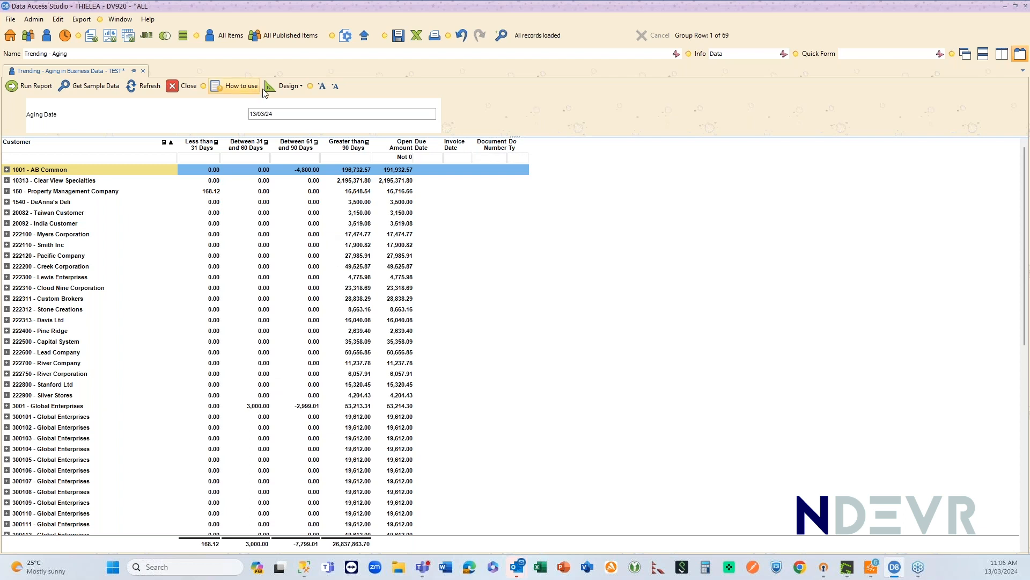
Set the Aging Date to 31/12/17, rerun the report and check AB Common's aged amounts.
{"action": "left_click", "coordinate": [288, 113]}
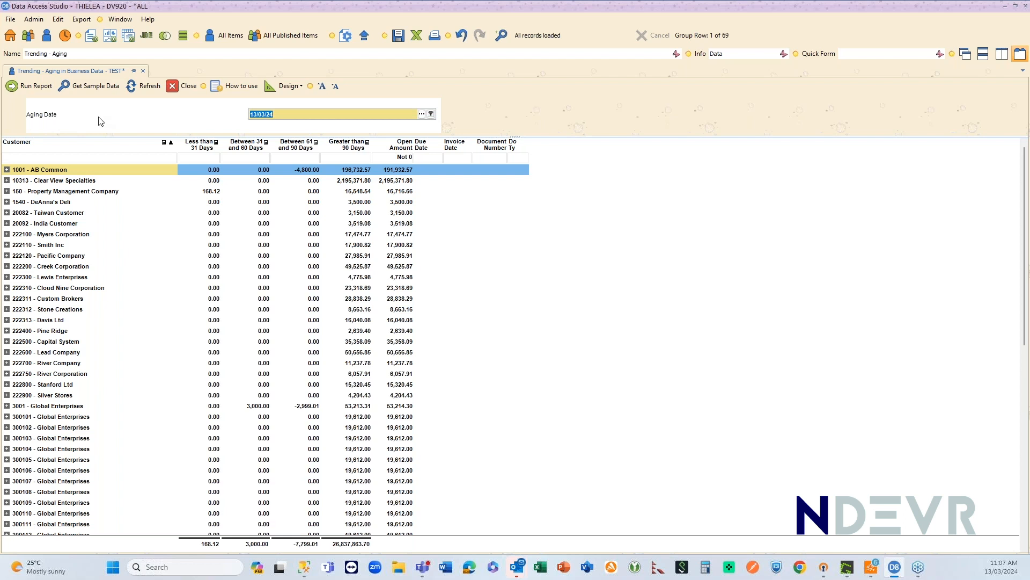
{"action": "type", "text": "31/12/17"}
{"action": "left_click", "coordinate": [25, 91]}
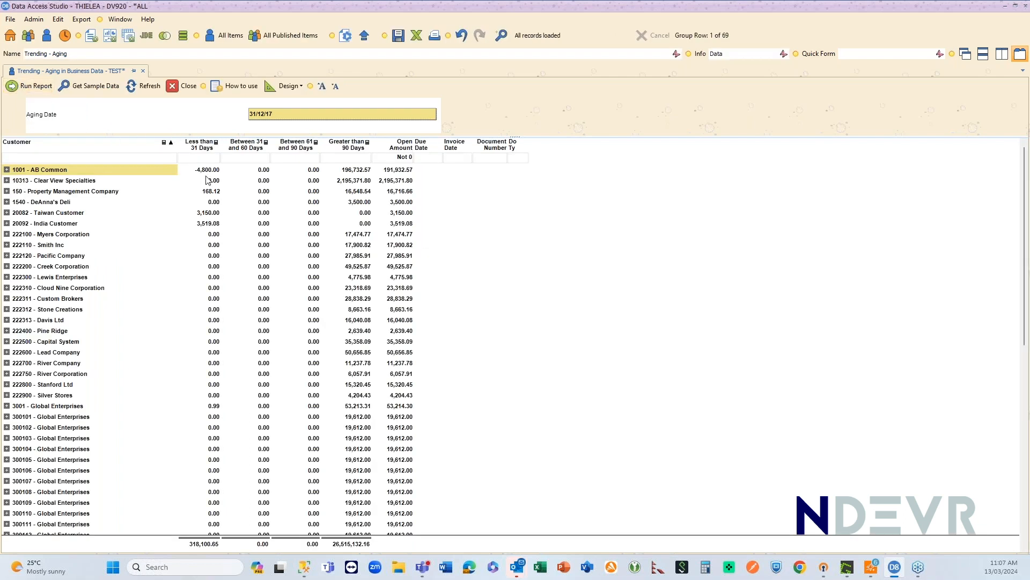
{"action": "left_click", "coordinate": [199, 173]}
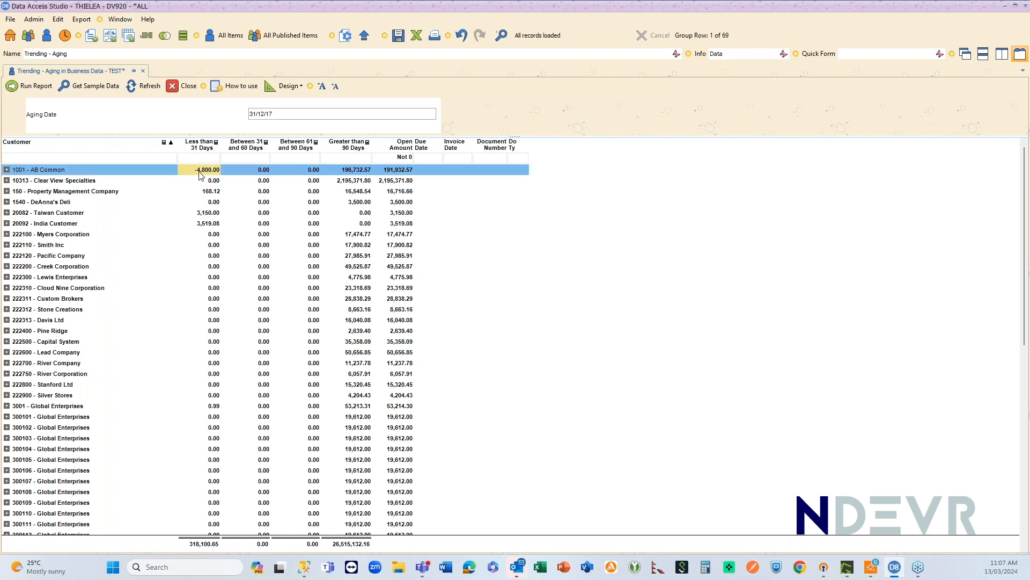
{"action": "left_click", "coordinate": [337, 173]}
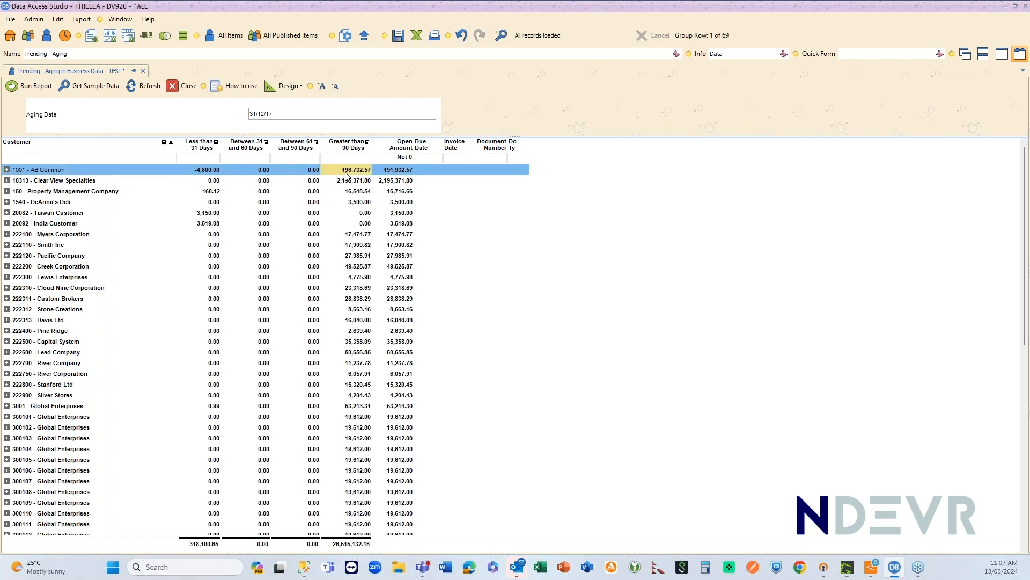
Expand AB Common, drill down from its second document to the Account Ledger transactions, and close the ledger report after viewing it.
{"action": "left_click", "coordinate": [7, 170]}
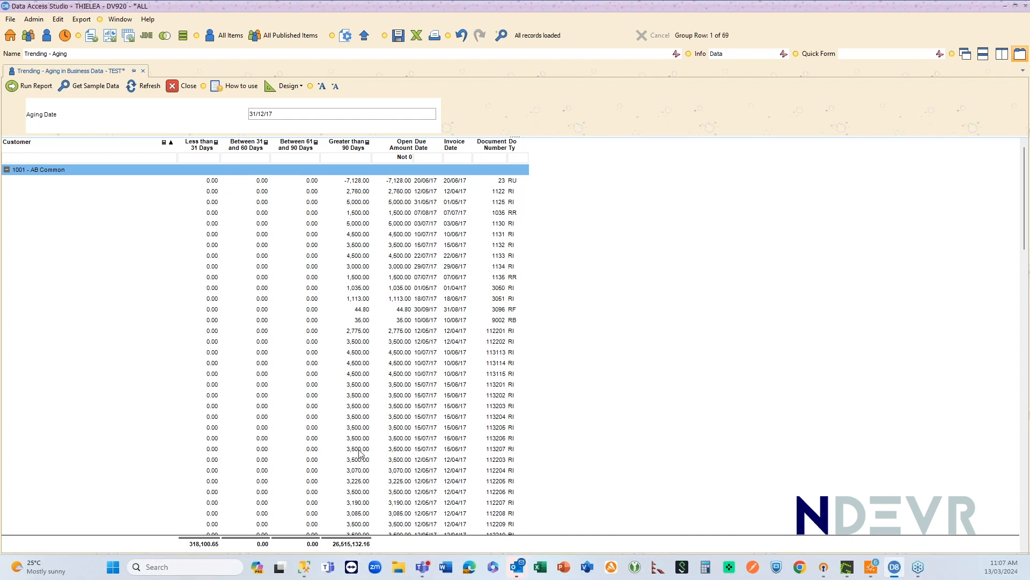
{"action": "right_click", "coordinate": [498, 195]}
{"action": "mouse_move", "coordinate": [521, 201]}
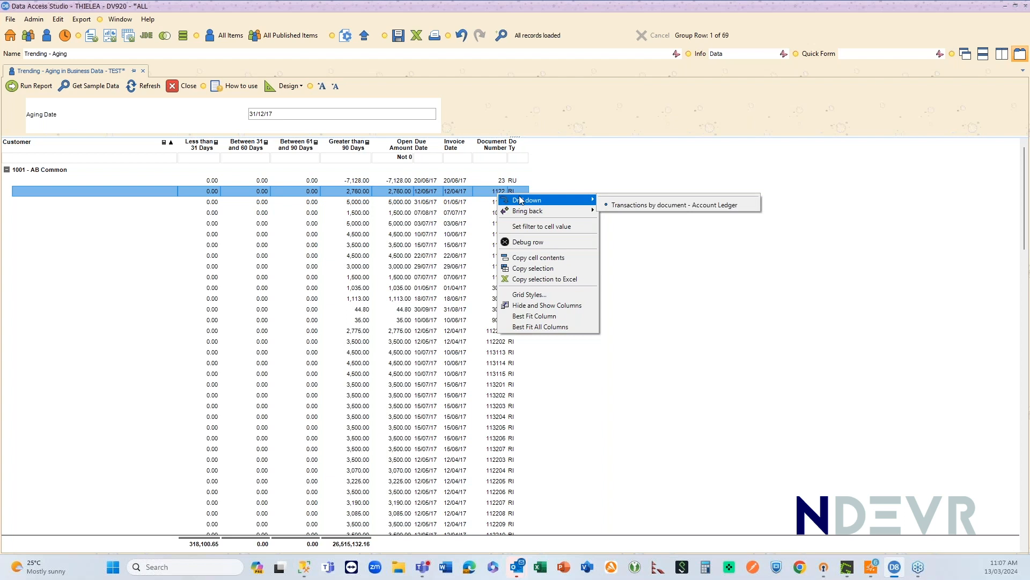
{"action": "left_click", "coordinate": [653, 206]}
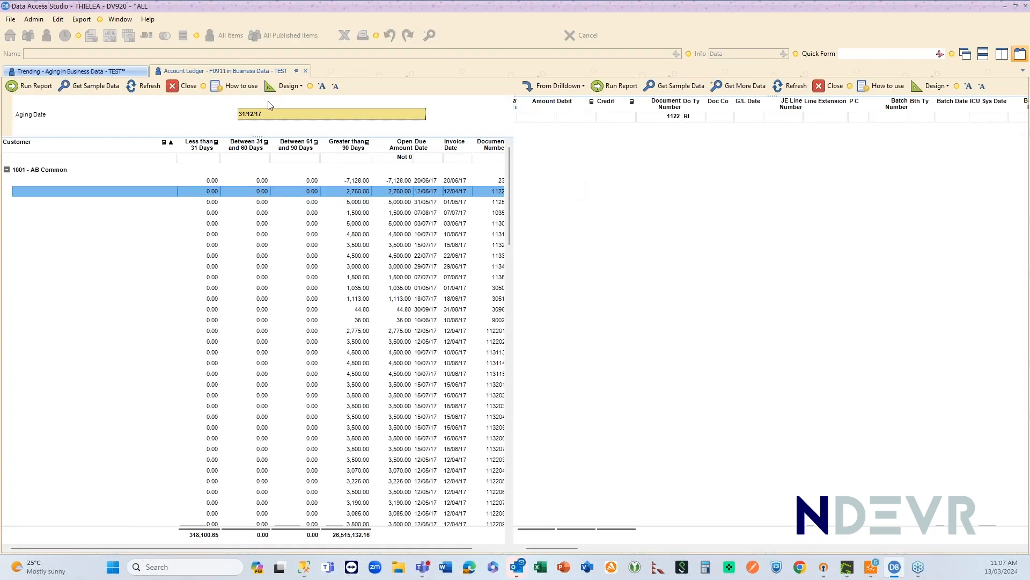
{"action": "left_click", "coordinate": [639, 83]}
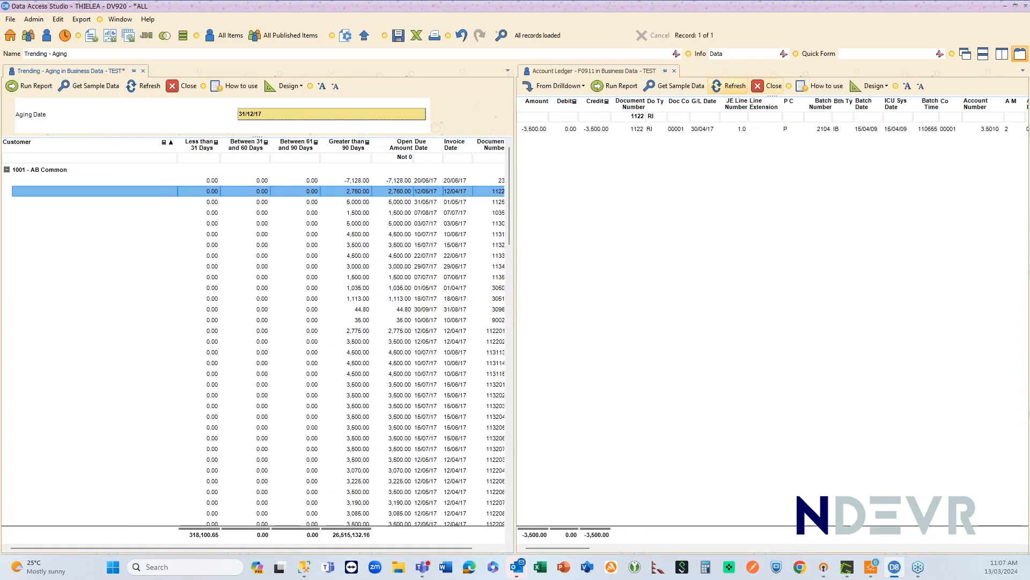
{"action": "left_click", "coordinate": [771, 87]}
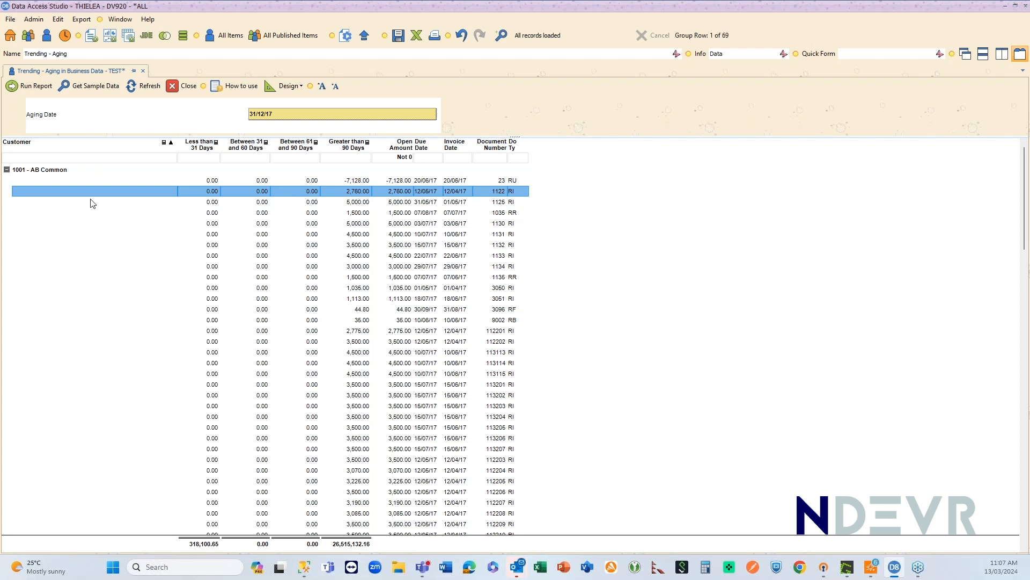
Collapse AB Common, open the report's calculations, and examine the Date Difference inputs and the criteria of the four aging range conditions.
{"action": "left_click", "coordinate": [7, 170]}
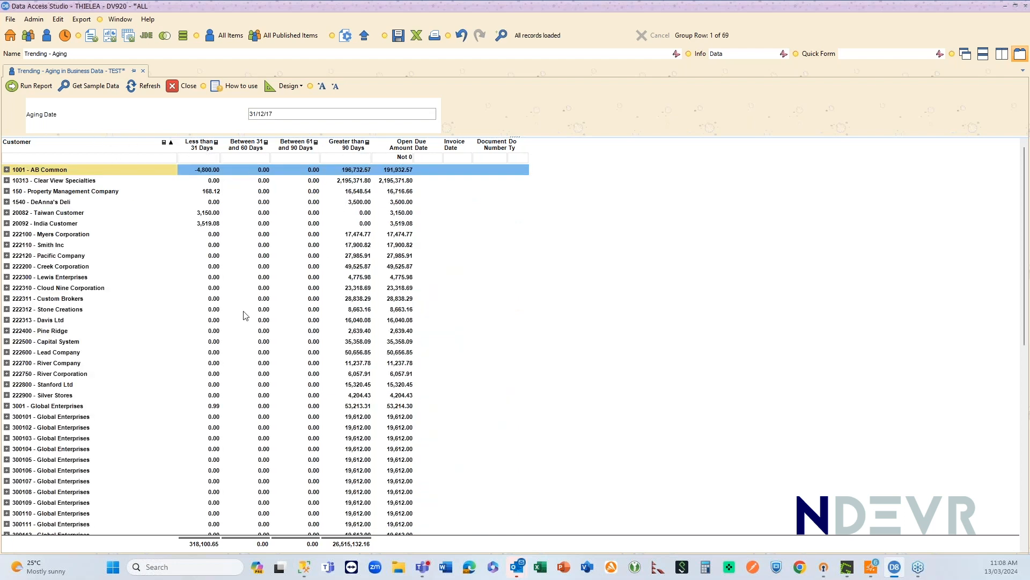
{"action": "left_click", "coordinate": [302, 87]}
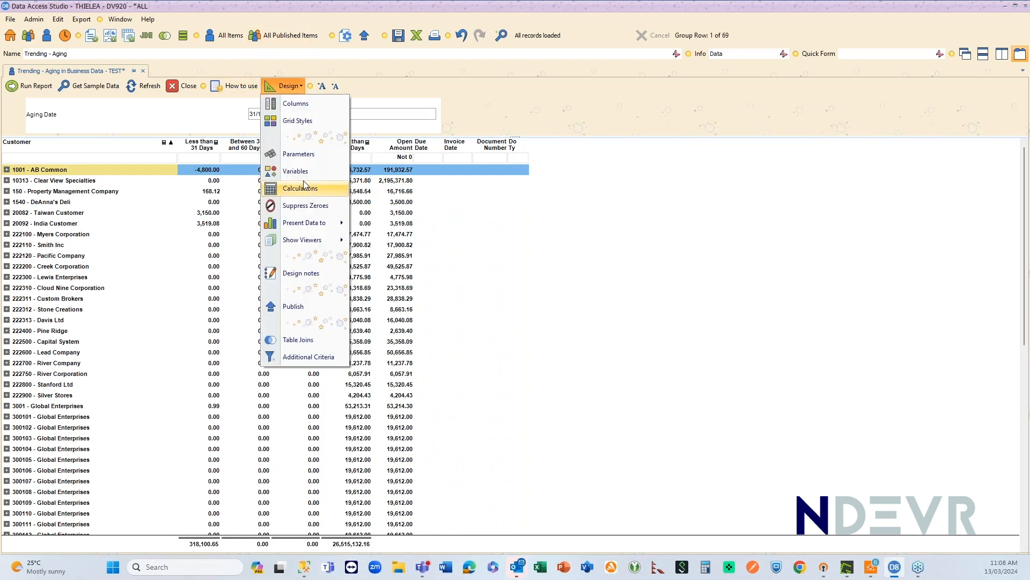
{"action": "left_click", "coordinate": [303, 188]}
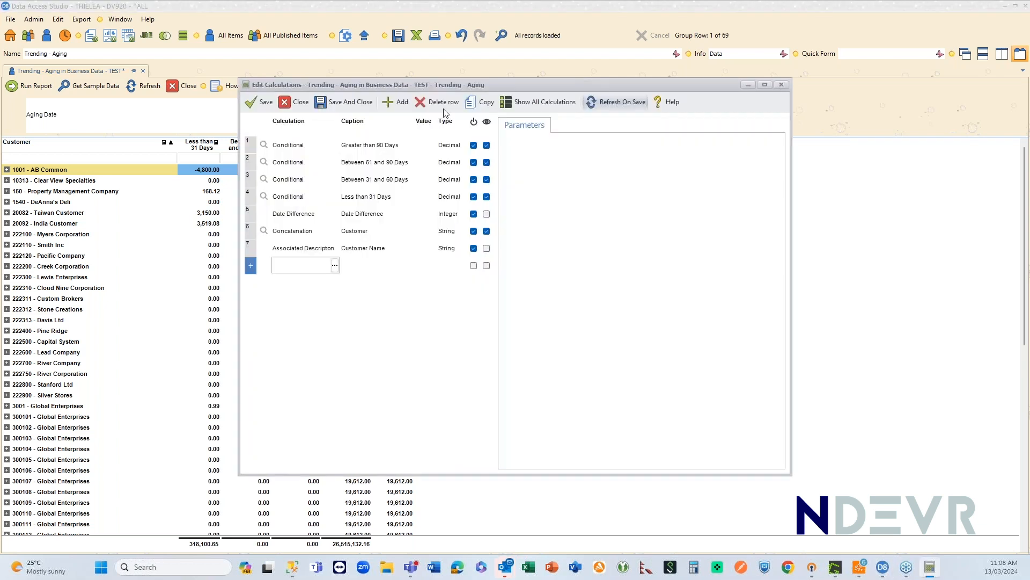
{"action": "left_click_drag", "start_coordinate": [521, 87], "coordinate": [599, 106]}
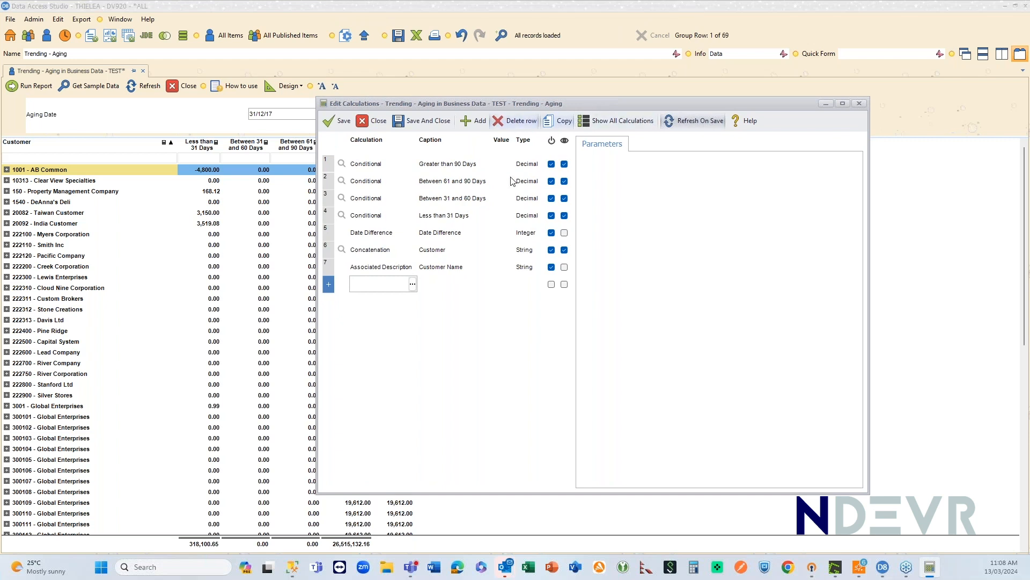
{"action": "left_click", "coordinate": [330, 235]}
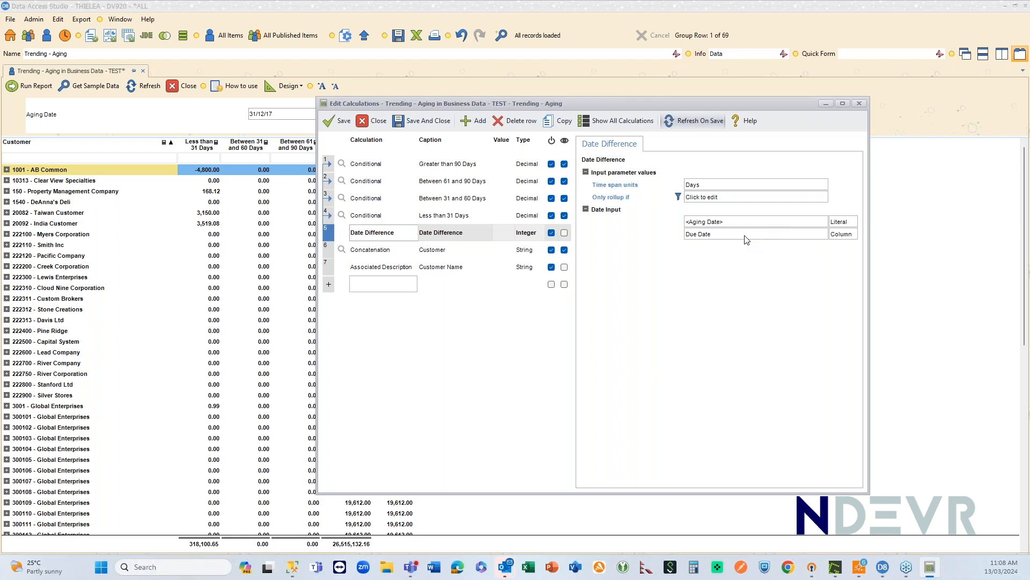
{"action": "left_click", "coordinate": [329, 217]}
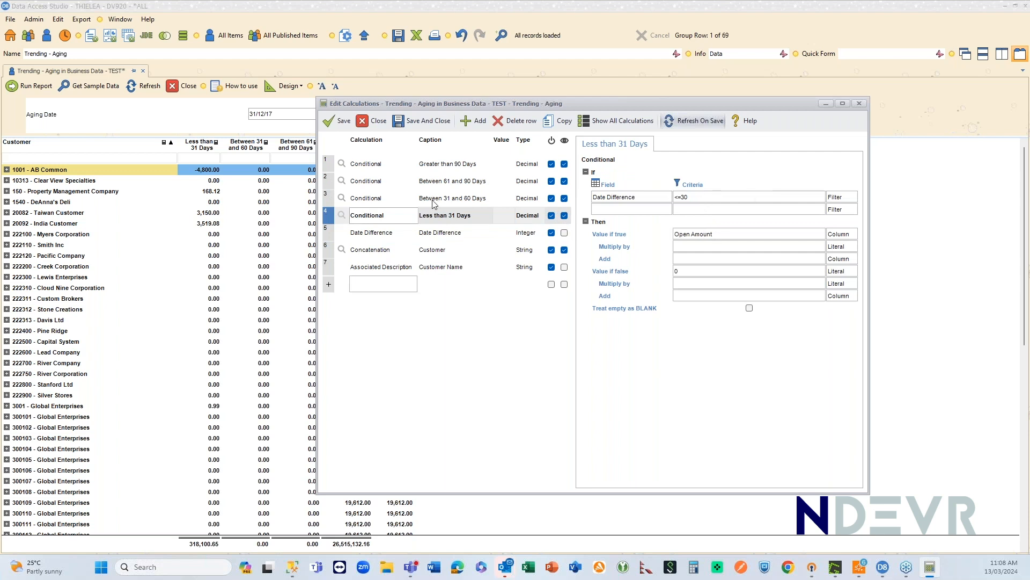
{"action": "left_click", "coordinate": [327, 199]}
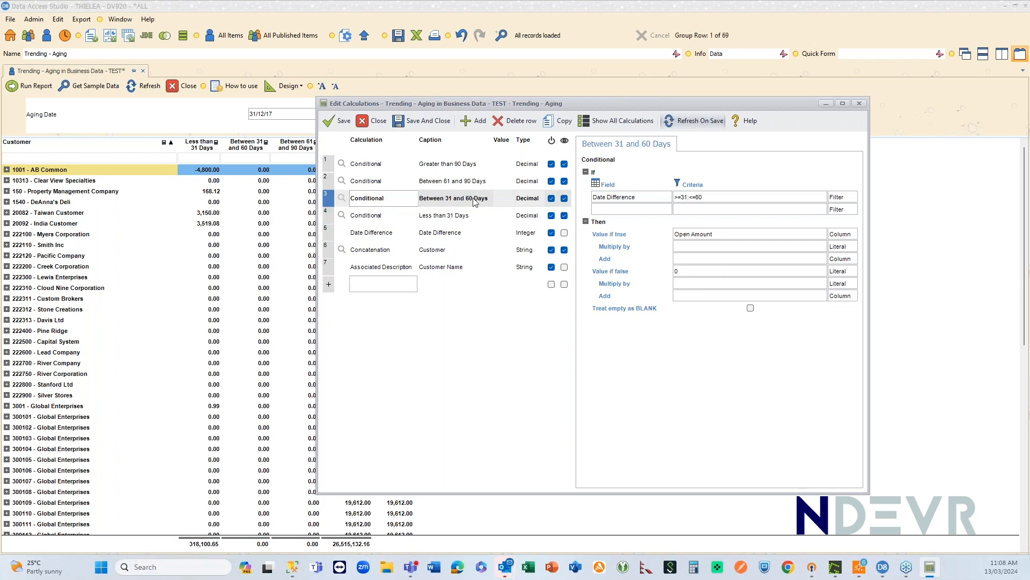
{"action": "left_click", "coordinate": [328, 183]}
{"action": "left_click", "coordinate": [329, 164]}
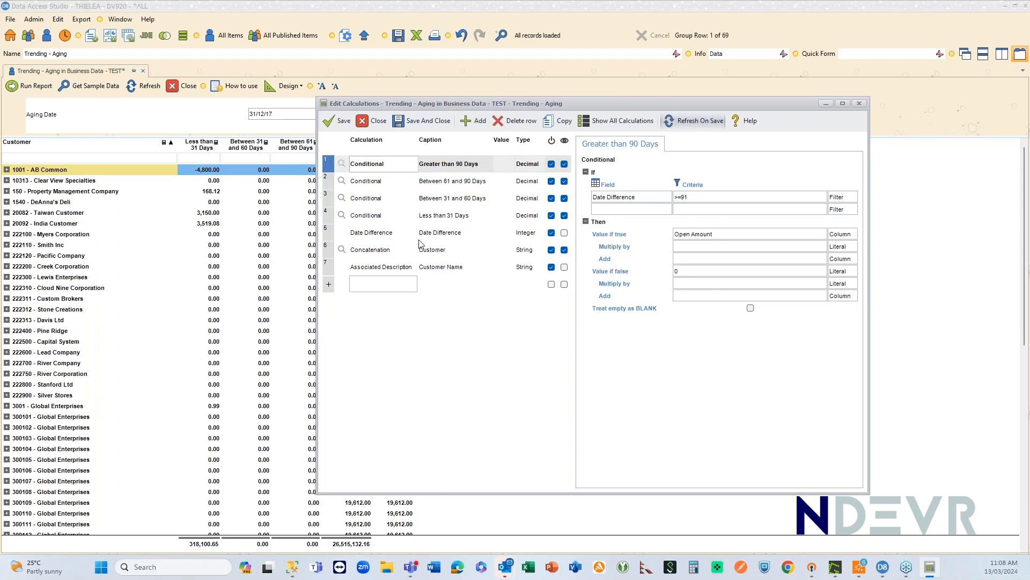
{"action": "left_click", "coordinate": [329, 177]}
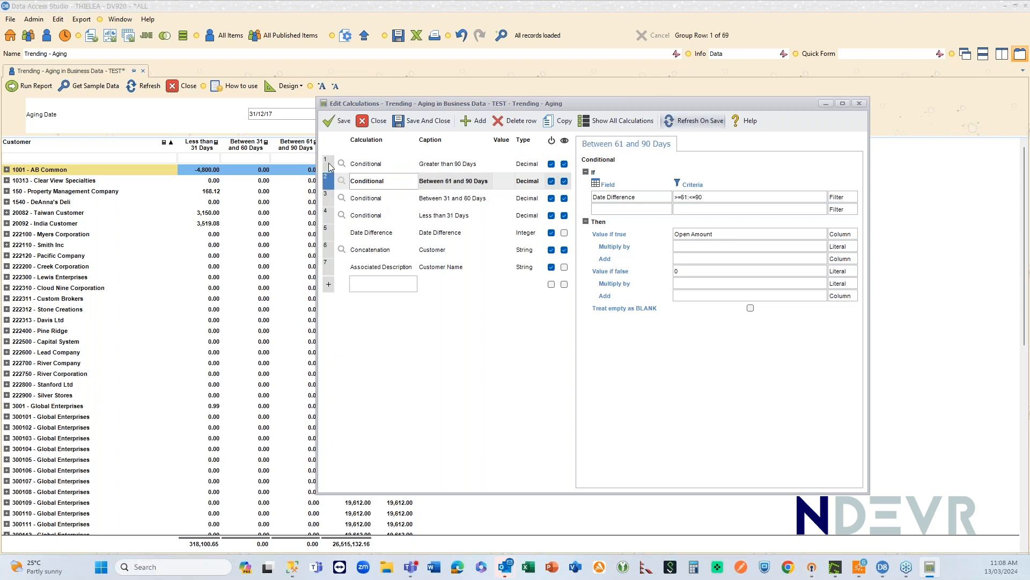
Set the Date Difference criteria of the Greater than 90 Days calculation to a range from 91 through 120.
{"action": "left_click", "coordinate": [329, 167]}
{"action": "left_click", "coordinate": [704, 200]}
{"action": "key", "text": "End"}
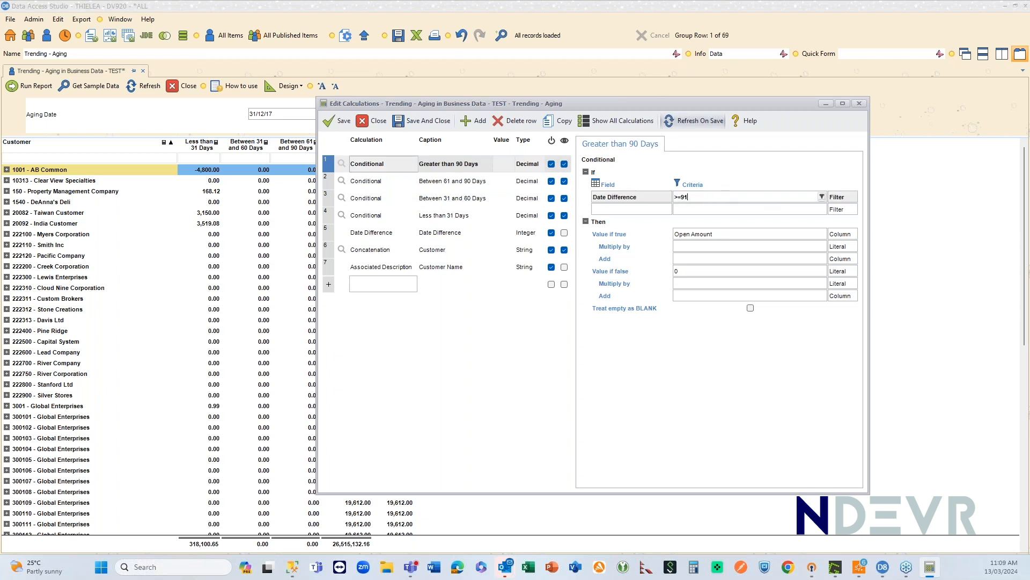
{"action": "left_click", "coordinate": [822, 197]}
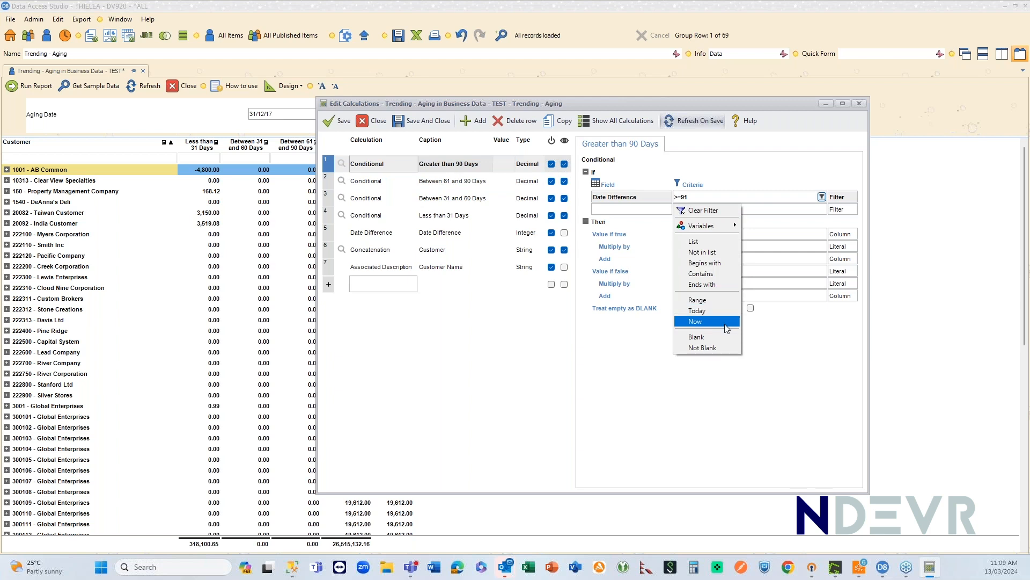
{"action": "left_click", "coordinate": [734, 301]}
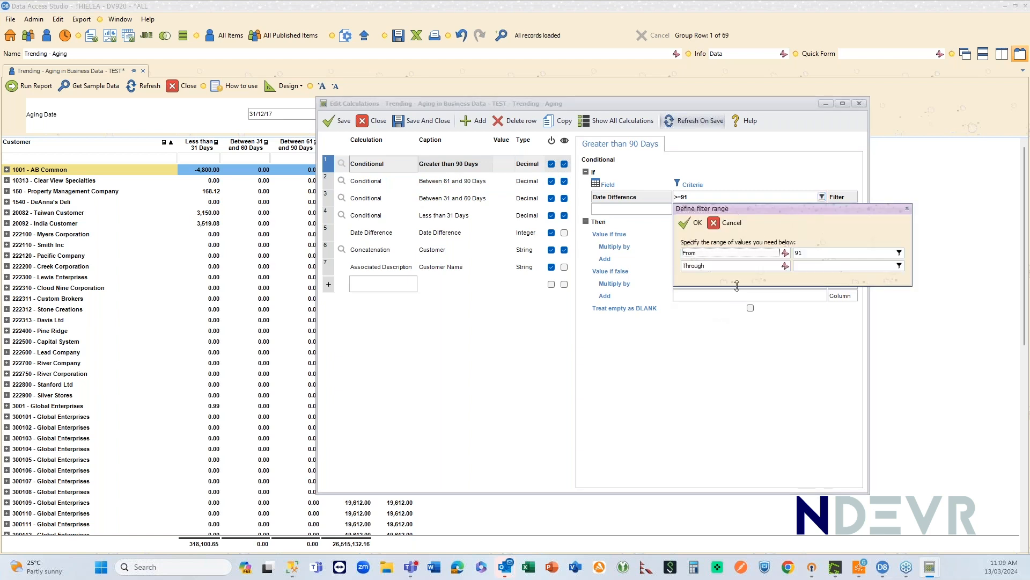
{"action": "left_click", "coordinate": [803, 266]}
{"action": "type", "text": "120"}
{"action": "left_click", "coordinate": [693, 225]}
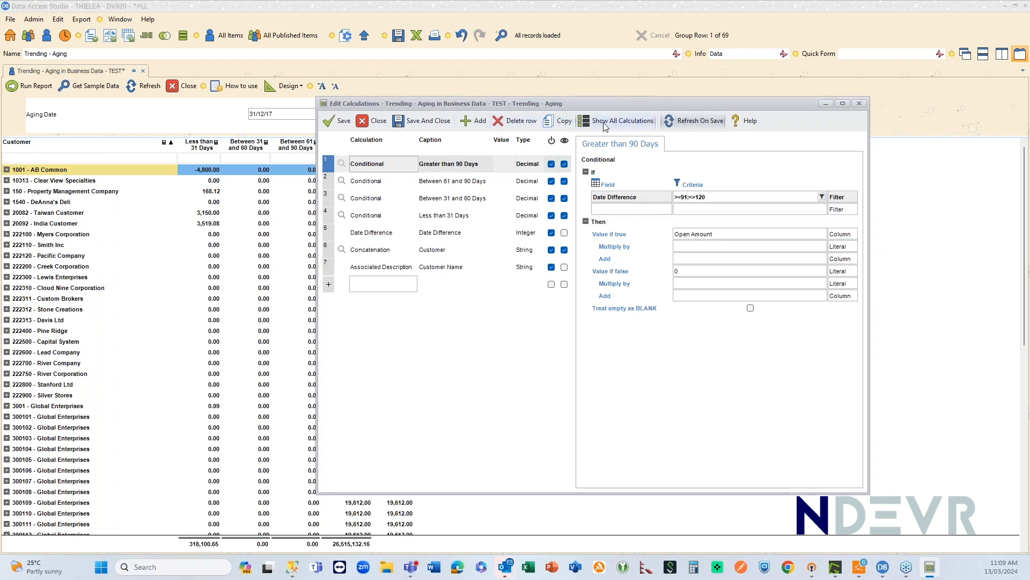
Copy the Greater than 90 Days calculation and caption the copy Greater than 120 Days.
{"action": "left_click", "coordinate": [558, 121]}
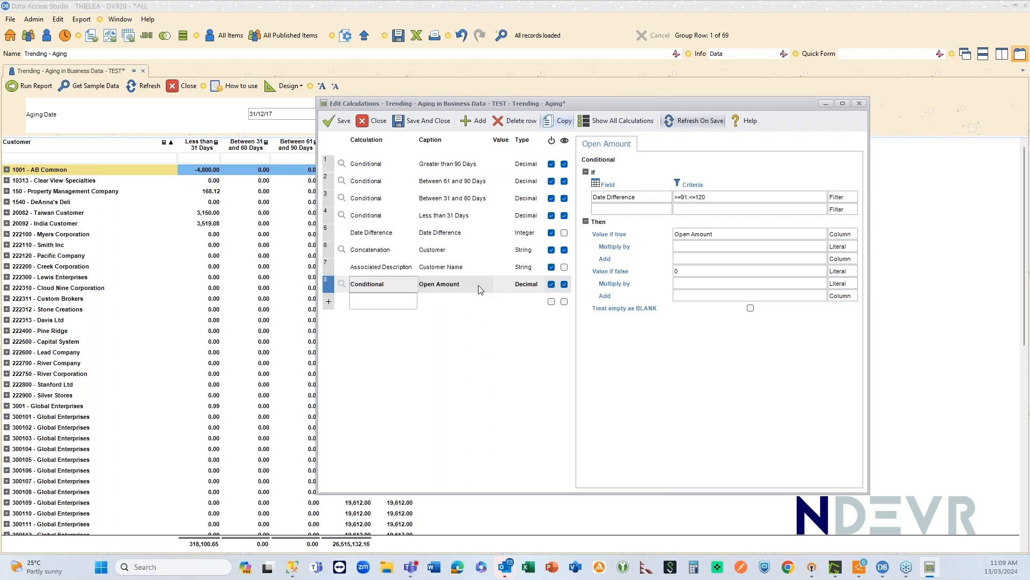
{"action": "left_click", "coordinate": [460, 285]}
{"action": "type", "text": "Greater th"}
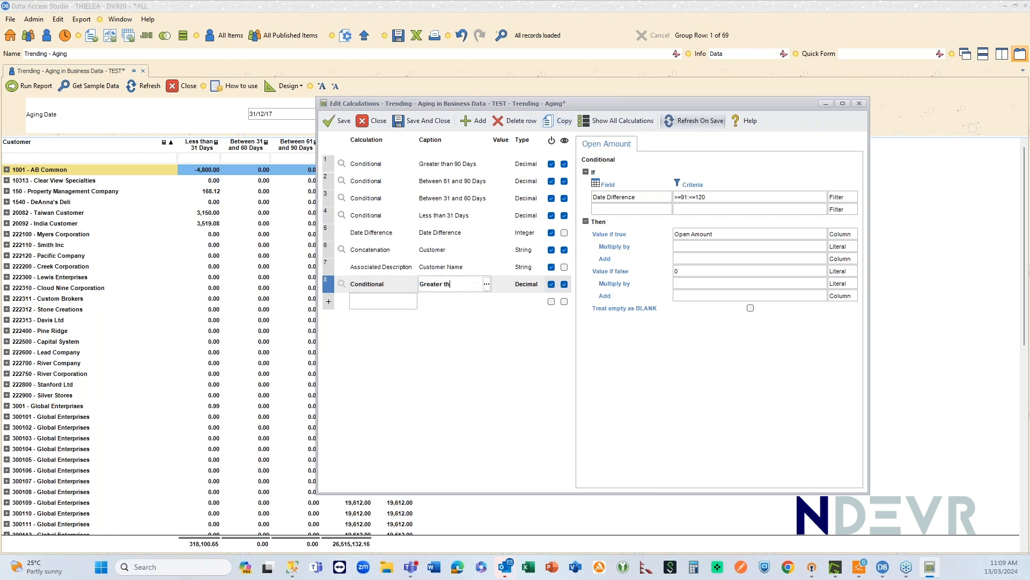
{"action": "type", "text": "an 120 Days"}
Rename the caption of the original Greater than 90 Days calculation to Between 91 and 120 Days.
{"action": "left_click", "coordinate": [451, 165]}
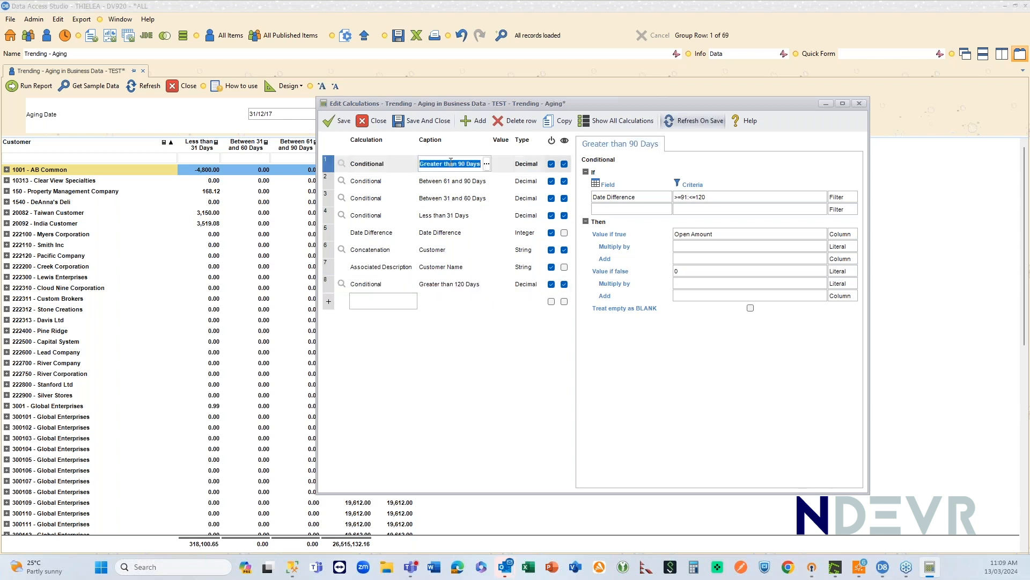
{"action": "type", "text": "Between 91 and 120 Days"}
{"action": "left_click", "coordinate": [639, 198]}
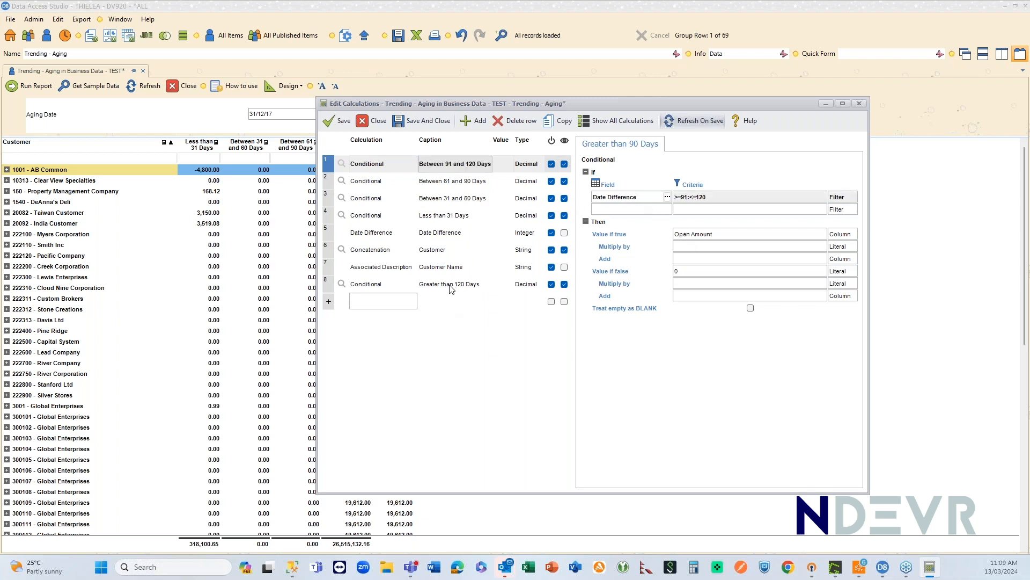
Set the Greater than 120 Days calculation's Date Difference criteria to >=121, then save and close the calculations.
{"action": "left_click", "coordinate": [450, 284]}
{"action": "left_click", "coordinate": [712, 198]}
{"action": "left_click_drag", "start_coordinate": [707, 198], "coordinate": [681, 198]}
{"action": "type", "text": "121"}
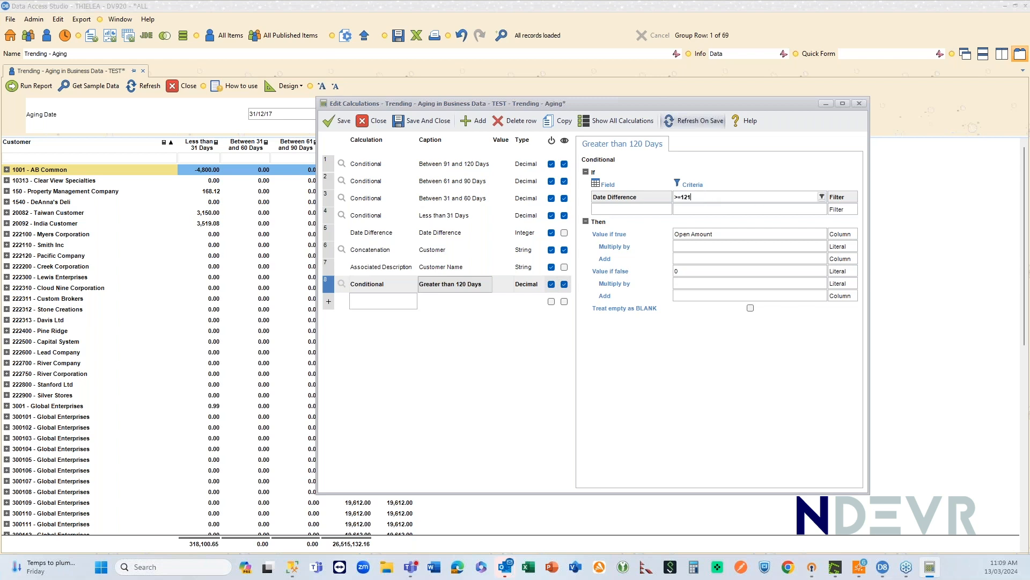
{"action": "left_click", "coordinate": [413, 123]}
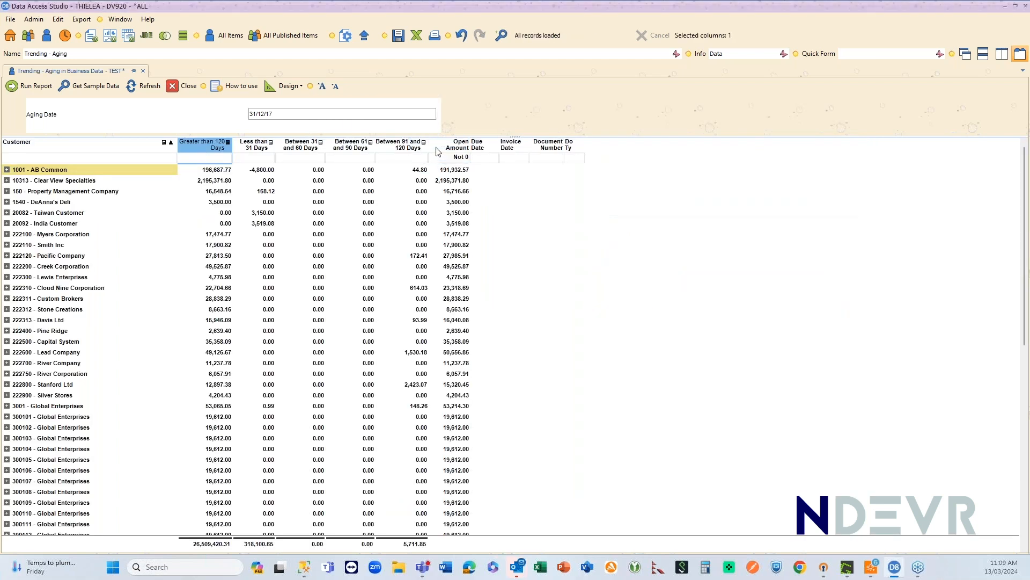
Move the Greater than 120 Days column directly after Between 91 and 120 Days, and close the report without saving changes.
{"action": "left_click_drag", "start_coordinate": [439, 152], "coordinate": [439, 152]}
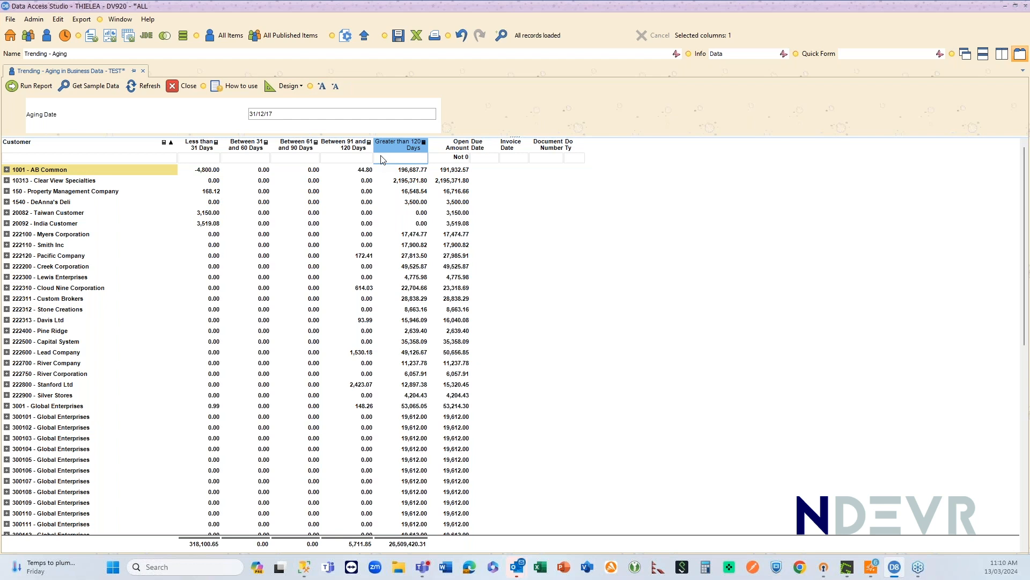
{"action": "left_click", "coordinate": [172, 87]}
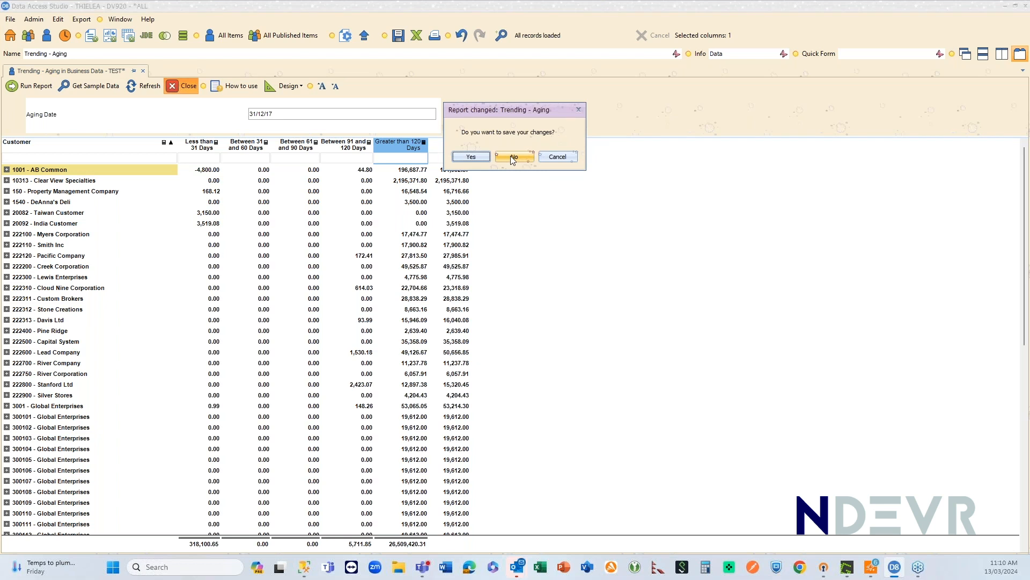
{"action": "left_click", "coordinate": [513, 157]}
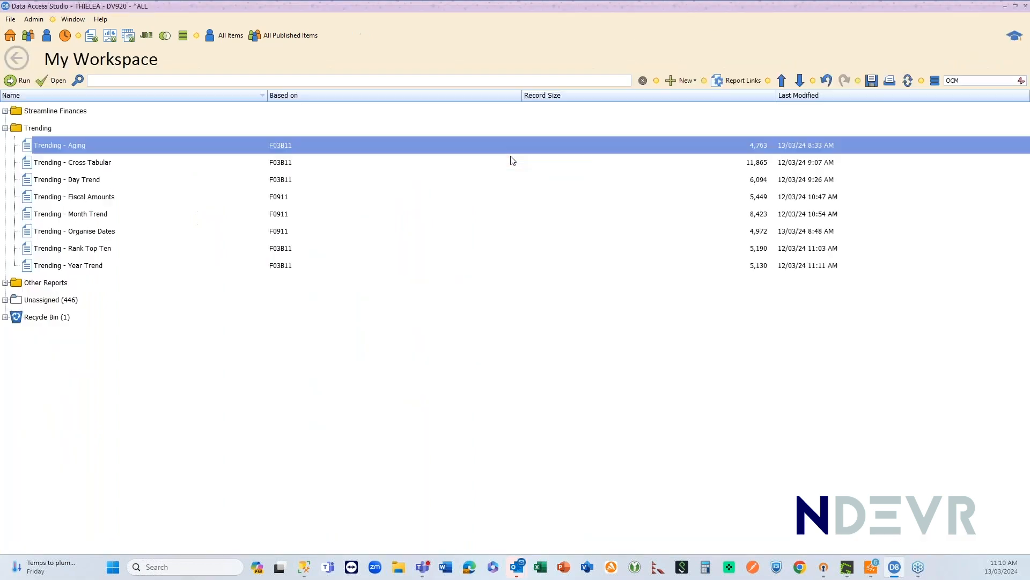
Open the Trending - Cross Tabular report from the workspace and run it.
{"action": "left_click", "coordinate": [75, 164]}
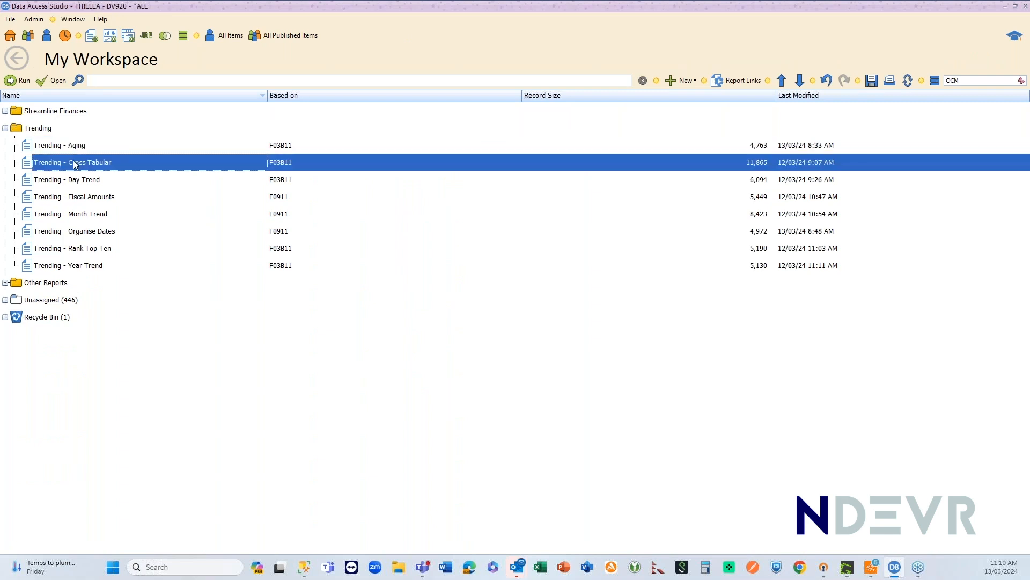
{"action": "double_click", "coordinate": [75, 163]}
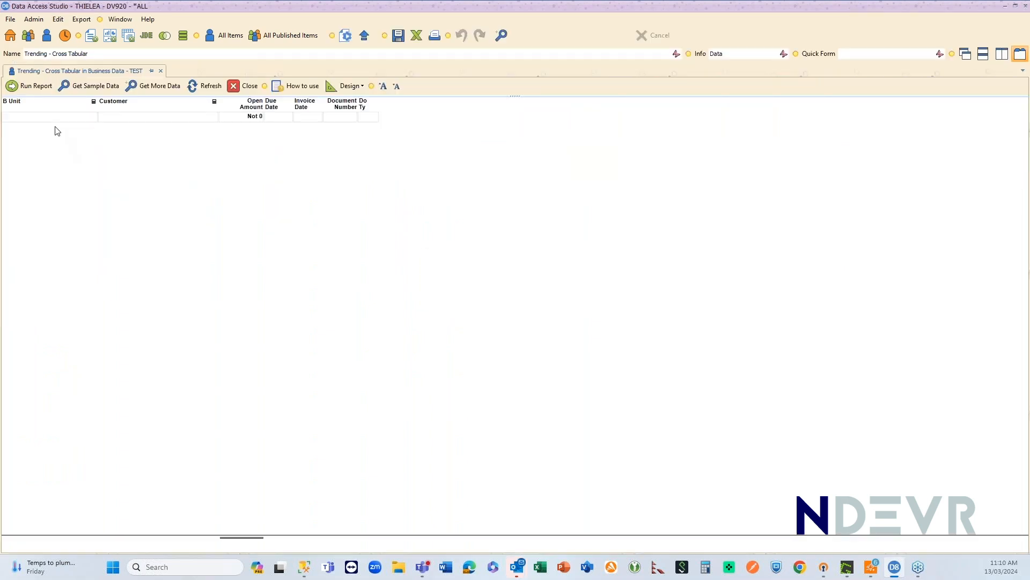
{"action": "left_click", "coordinate": [31, 87]}
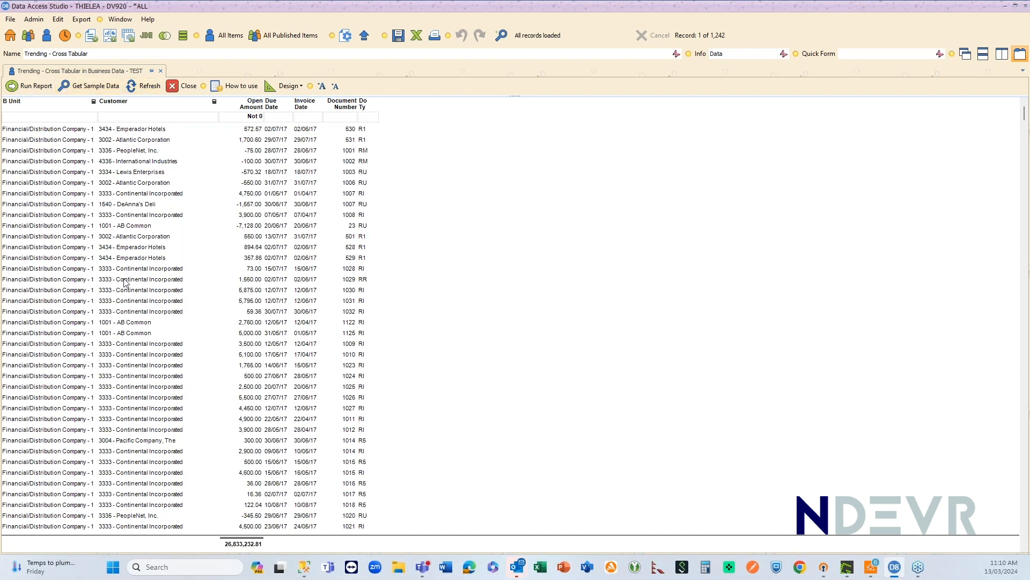
Start a Cross Tabular trend on the Customer column.
{"action": "left_click", "coordinate": [142, 105]}
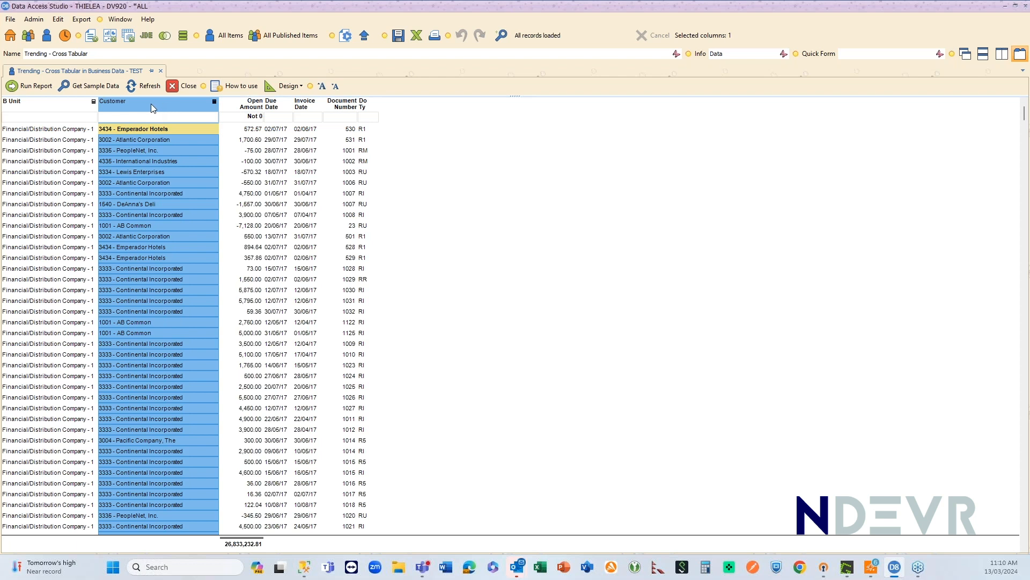
{"action": "right_click", "coordinate": [165, 108]}
{"action": "mouse_move", "coordinate": [253, 172]}
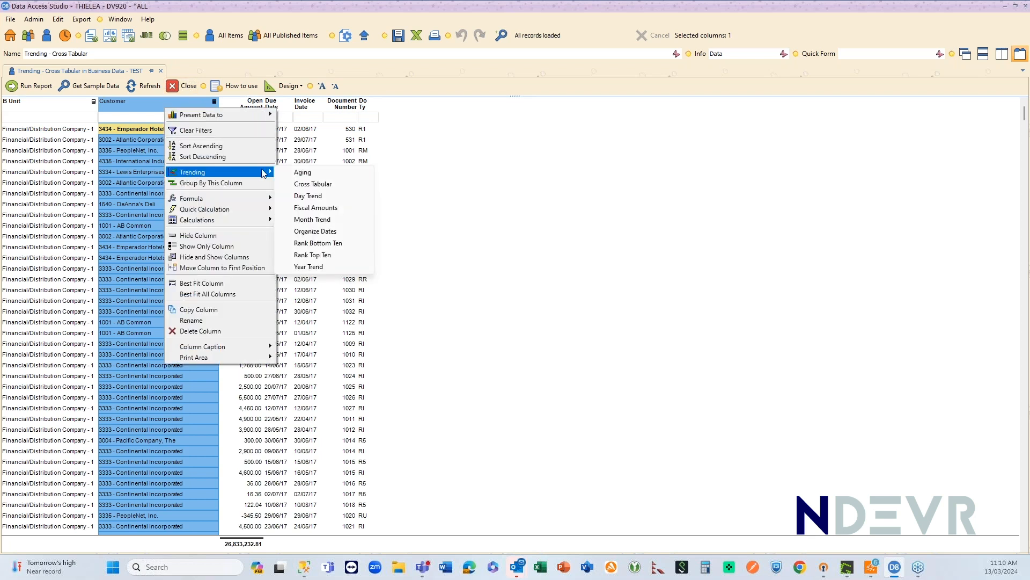
{"action": "left_click", "coordinate": [326, 185]}
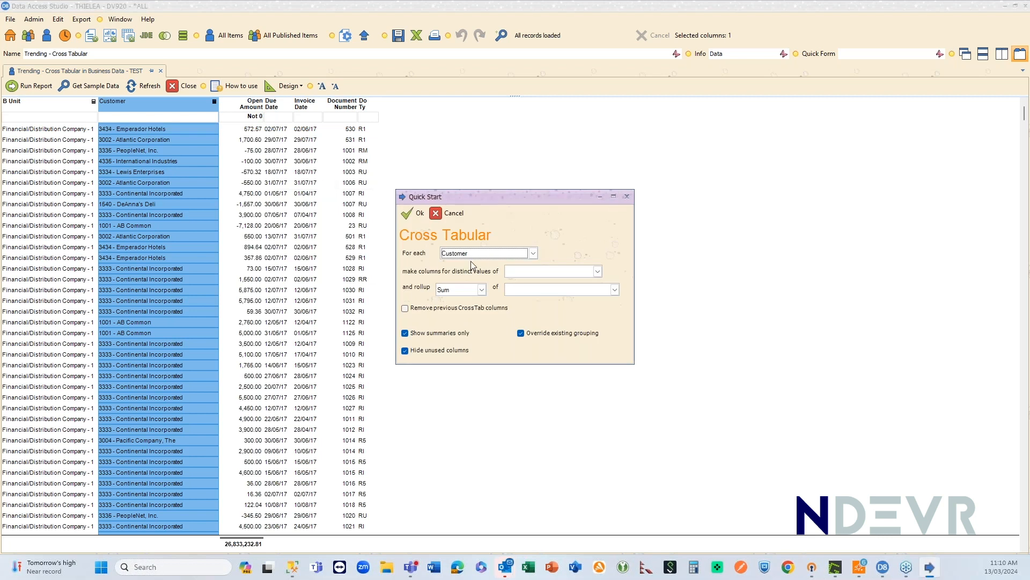
Look through the fields available for the cross tab's For each setting and leave the list without choosing one.
{"action": "double_click", "coordinate": [479, 258]}
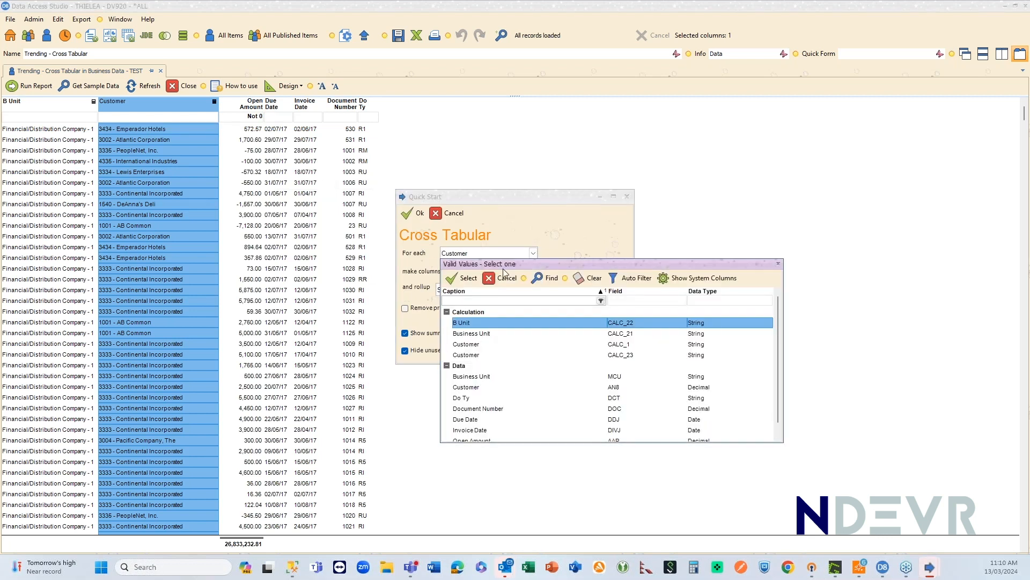
{"action": "left_click", "coordinate": [504, 277]}
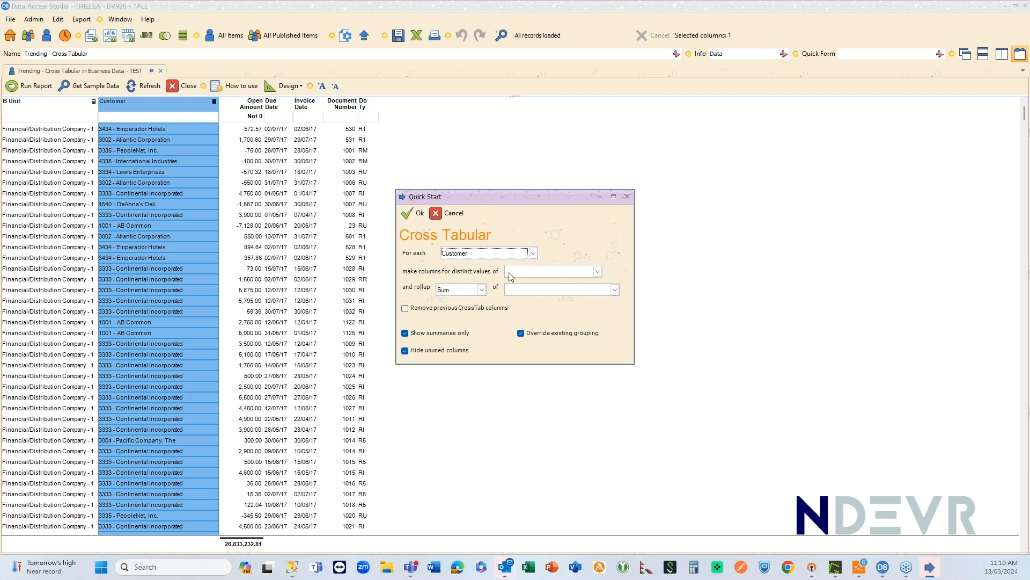
{"action": "double_click", "coordinate": [514, 255]}
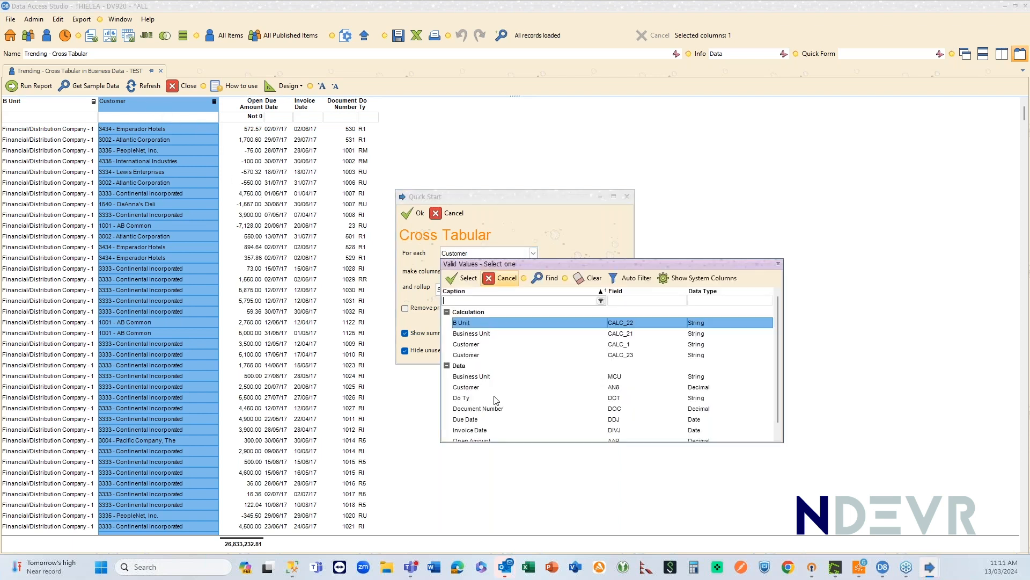
{"action": "left_click", "coordinate": [498, 277]}
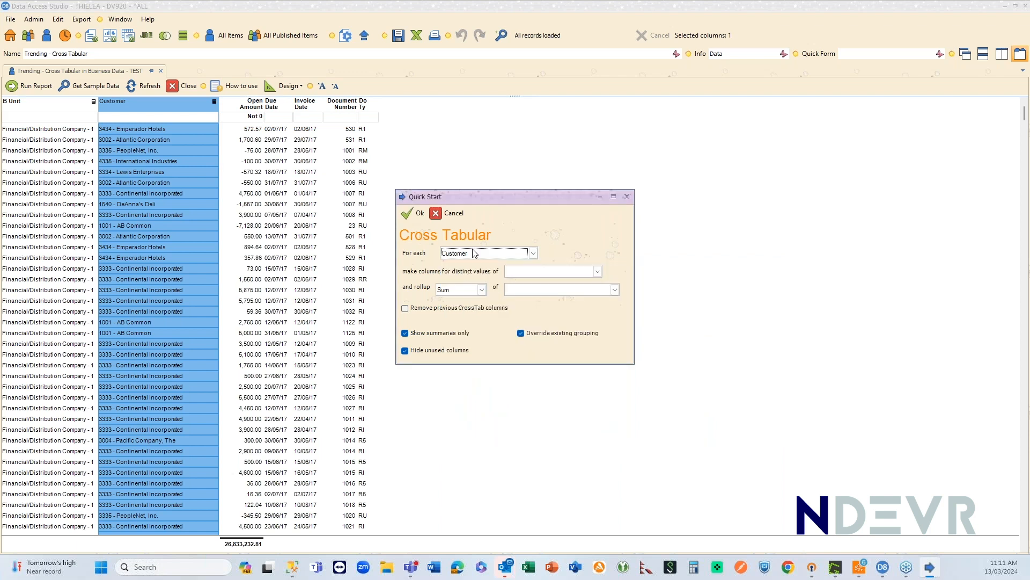
Generate the cross tab with a column for each distinct B Unit value and the sum of Open Amount rolled up.
{"action": "double_click", "coordinate": [525, 275]}
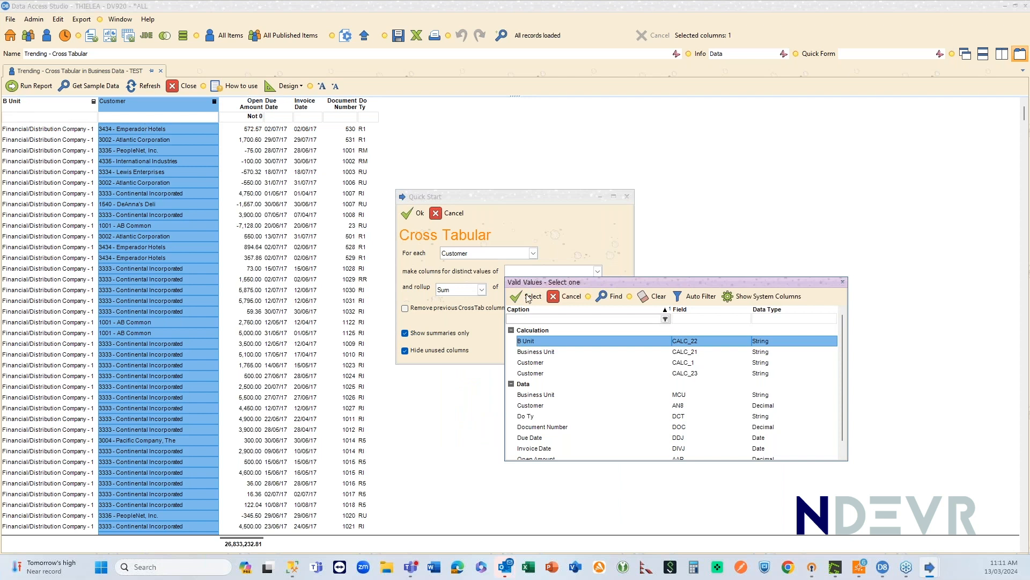
{"action": "double_click", "coordinate": [531, 342]}
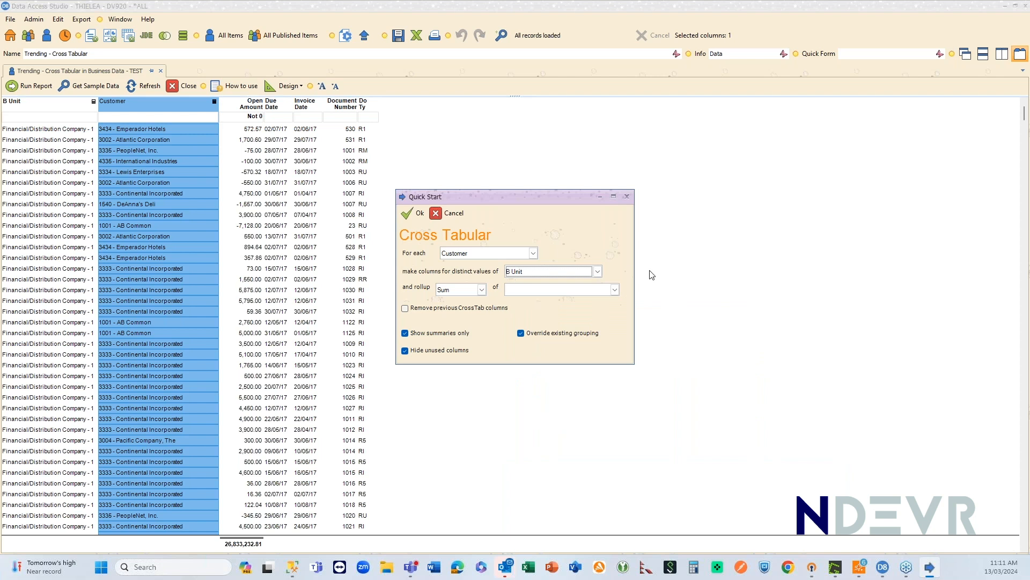
{"action": "double_click", "coordinate": [523, 290]}
{"action": "type", "text": "open"}
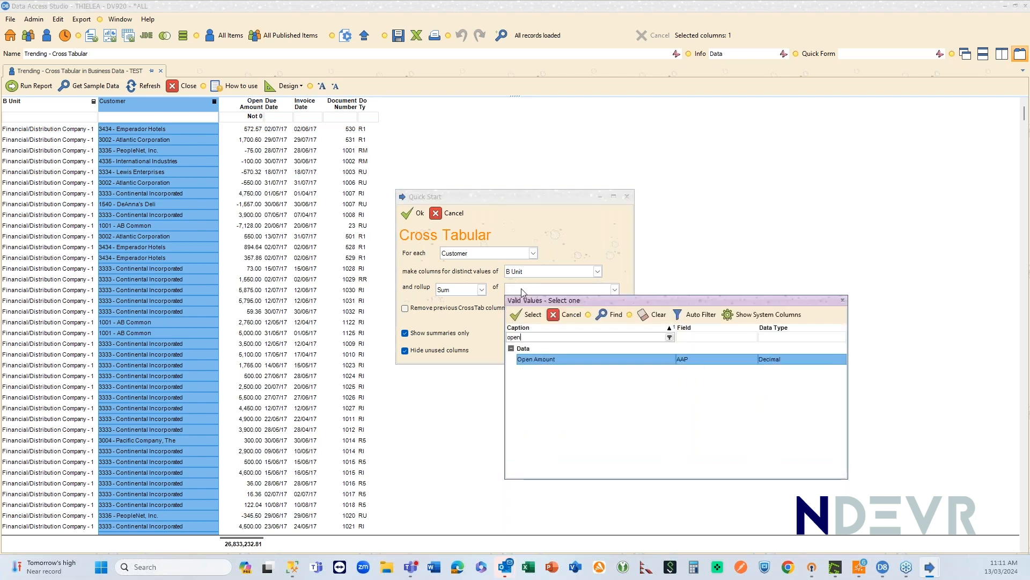
{"action": "double_click", "coordinate": [539, 360]}
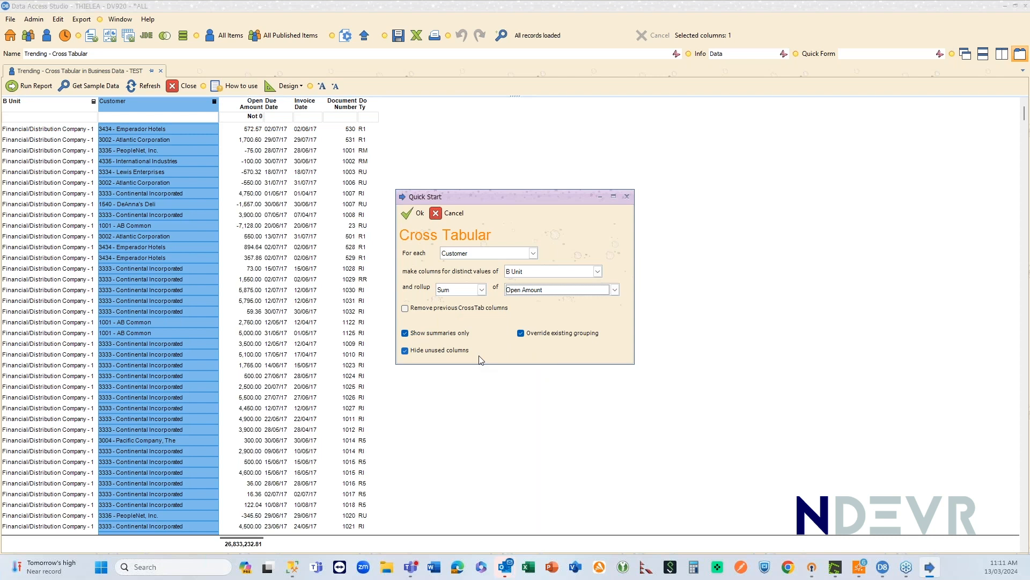
{"action": "left_click", "coordinate": [405, 214]}
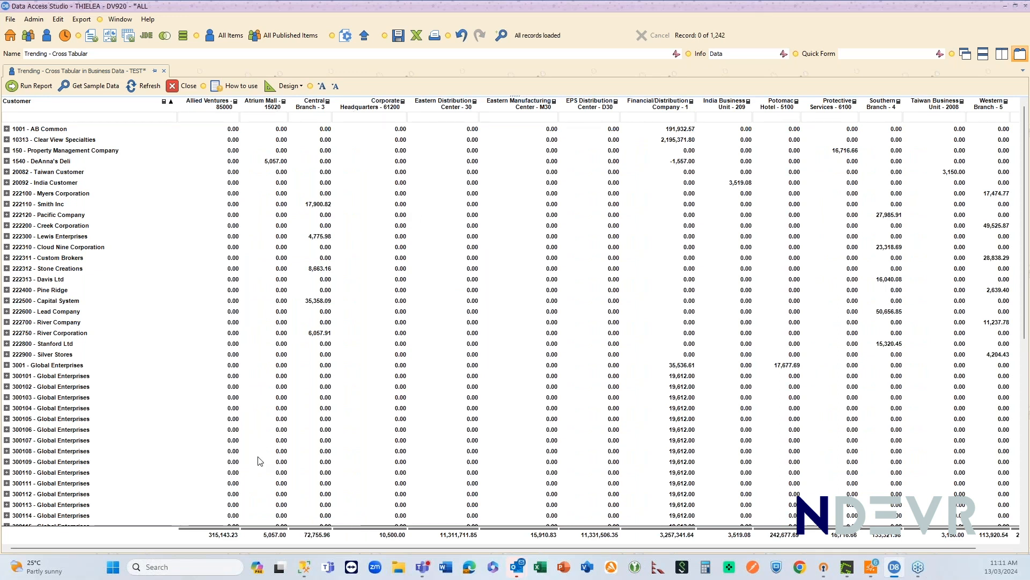
Review the cross tab across to the Open Amount column and inspect the Financial/Distribution Company - 1 and Potomac Hotel - 5100 conditional calculations.
{"action": "left_click_drag", "start_coordinate": [223, 553], "coordinate": [335, 576]}
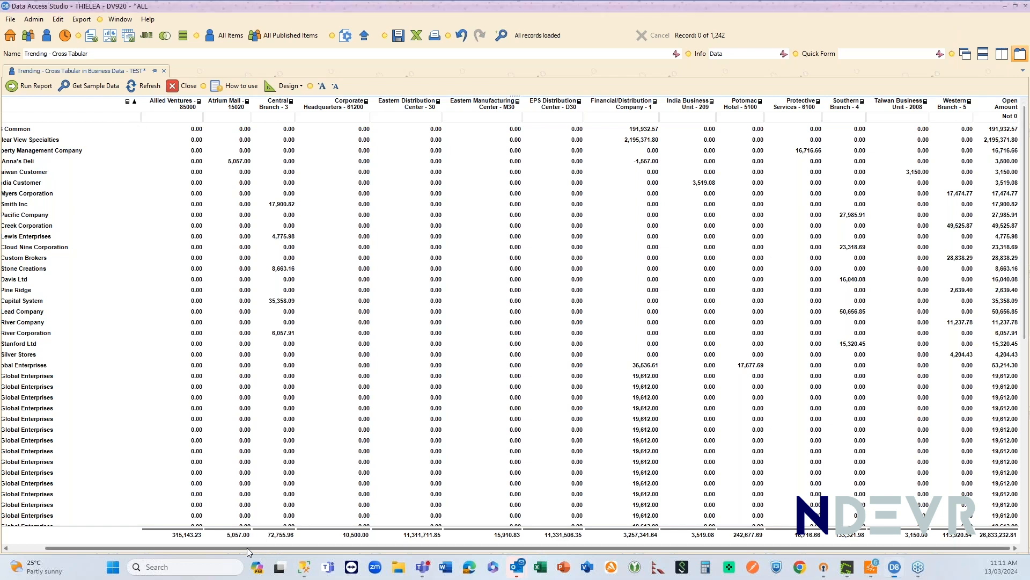
{"action": "scroll", "coordinate": [247, 547], "scroll_direction": "left", "scroll_amount": 2}
{"action": "left_click", "coordinate": [284, 86]}
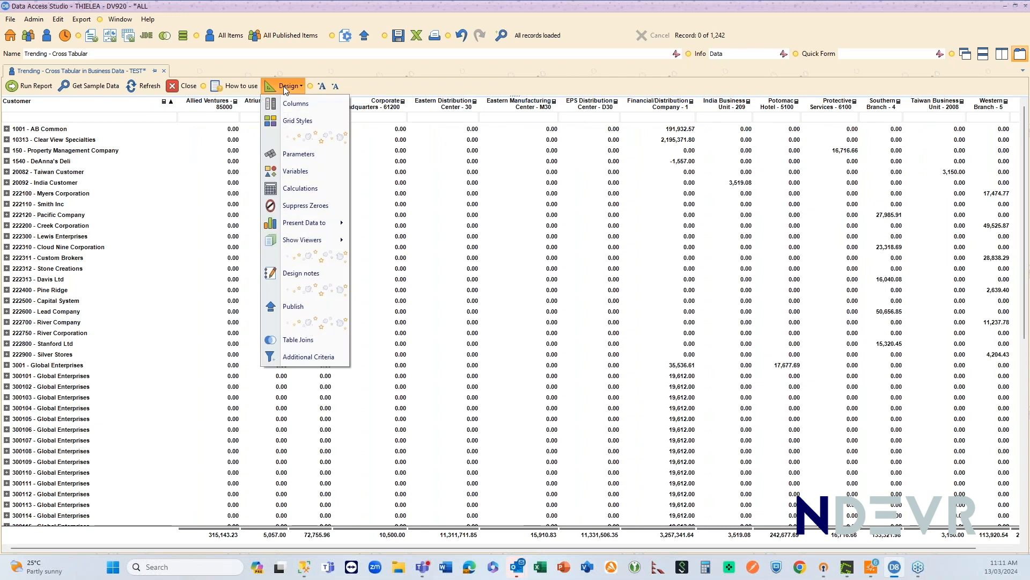
{"action": "left_click", "coordinate": [312, 189]}
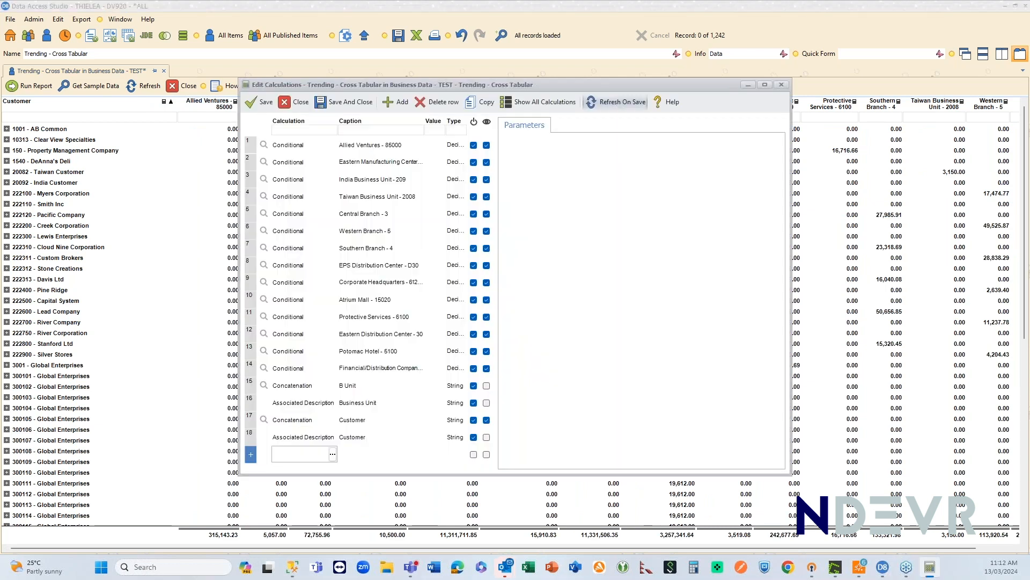
{"action": "left_click", "coordinate": [250, 368]}
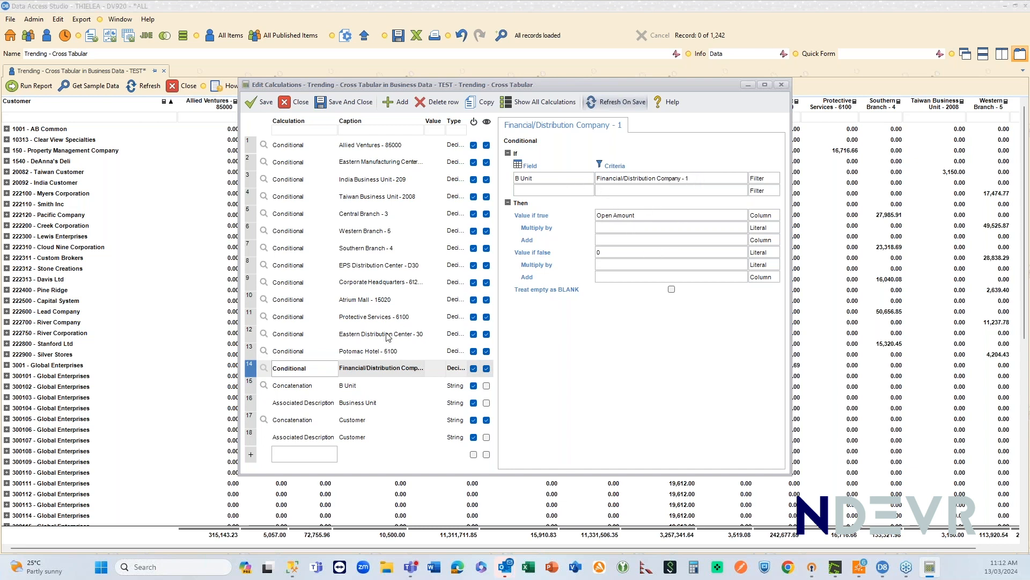
{"action": "left_click", "coordinate": [376, 351]}
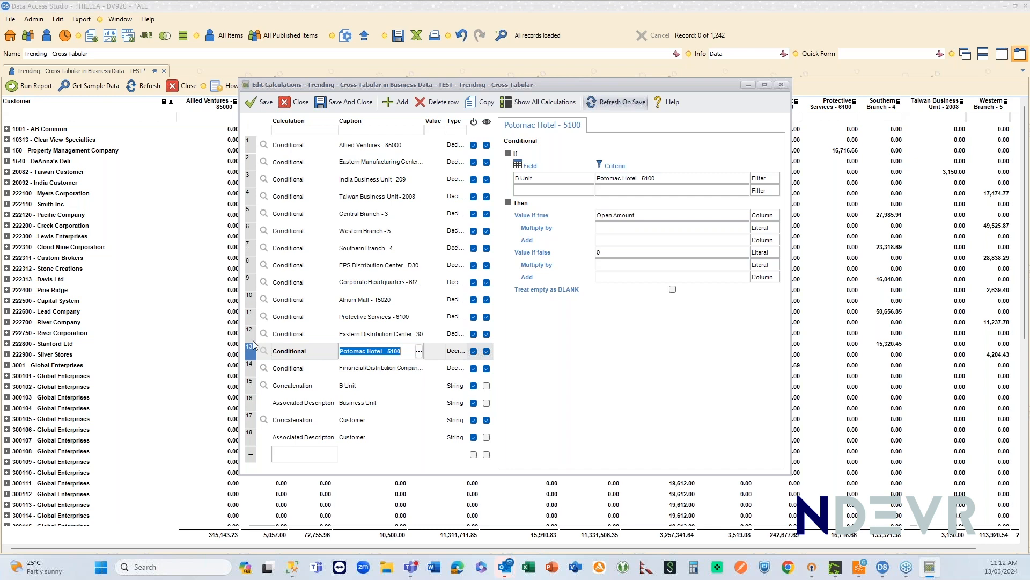
{"action": "left_click", "coordinate": [294, 104]}
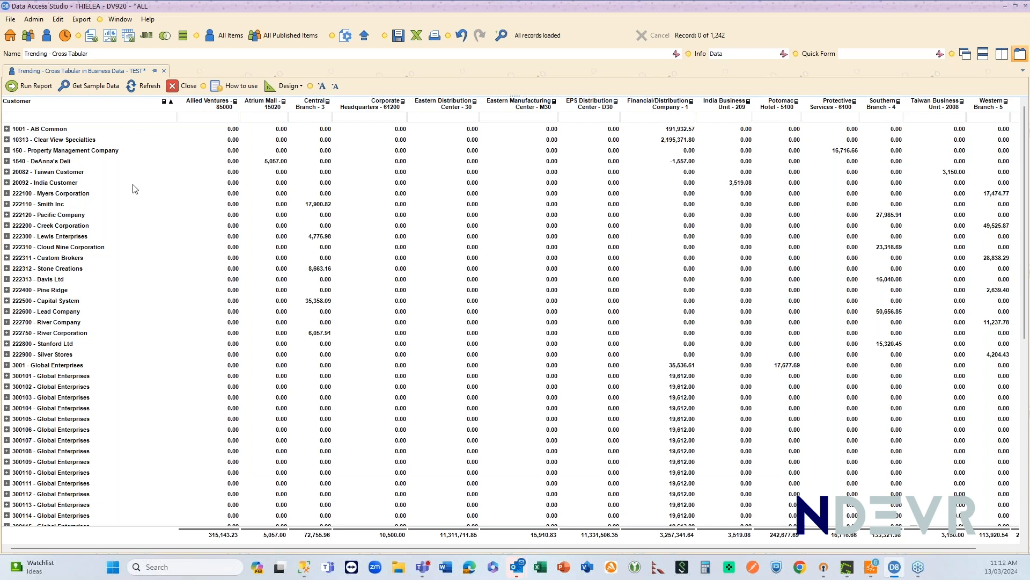
Reopen the cross tab's calculations list, check the Potomac Hotel - 5100 condition again, and close the list.
{"action": "left_click", "coordinate": [49, 111]}
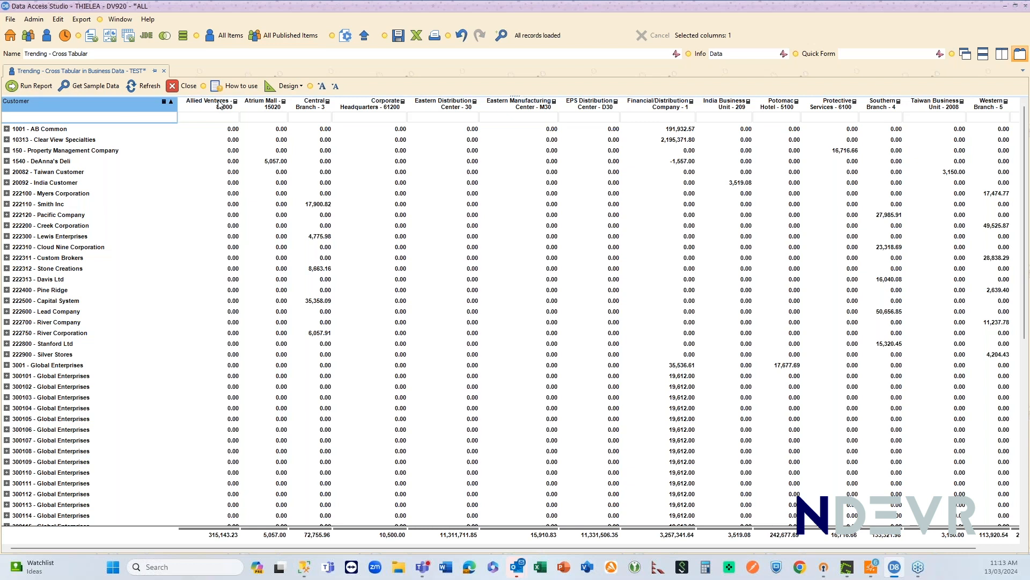
{"action": "left_click", "coordinate": [302, 86]}
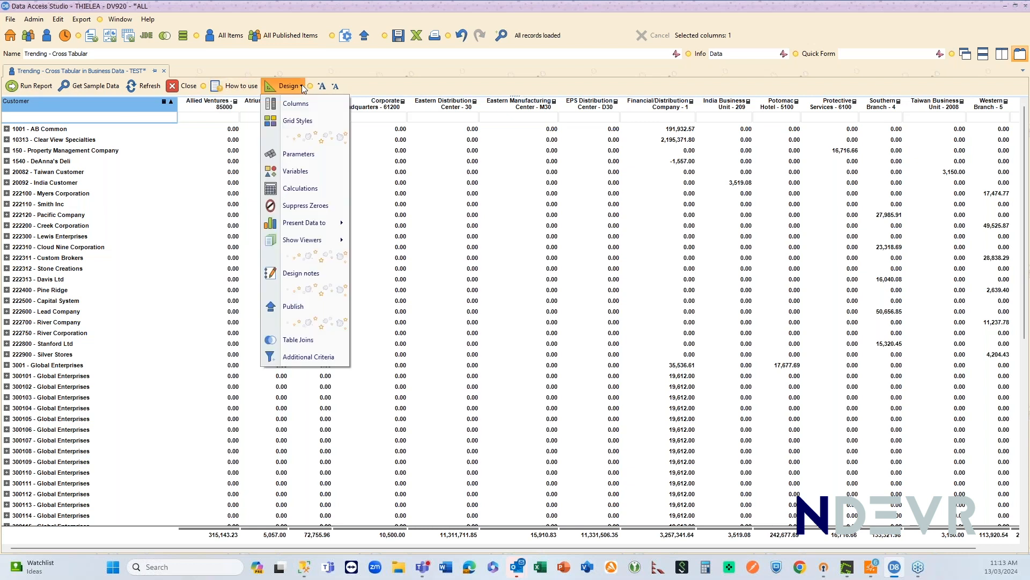
{"action": "left_click", "coordinate": [301, 188]}
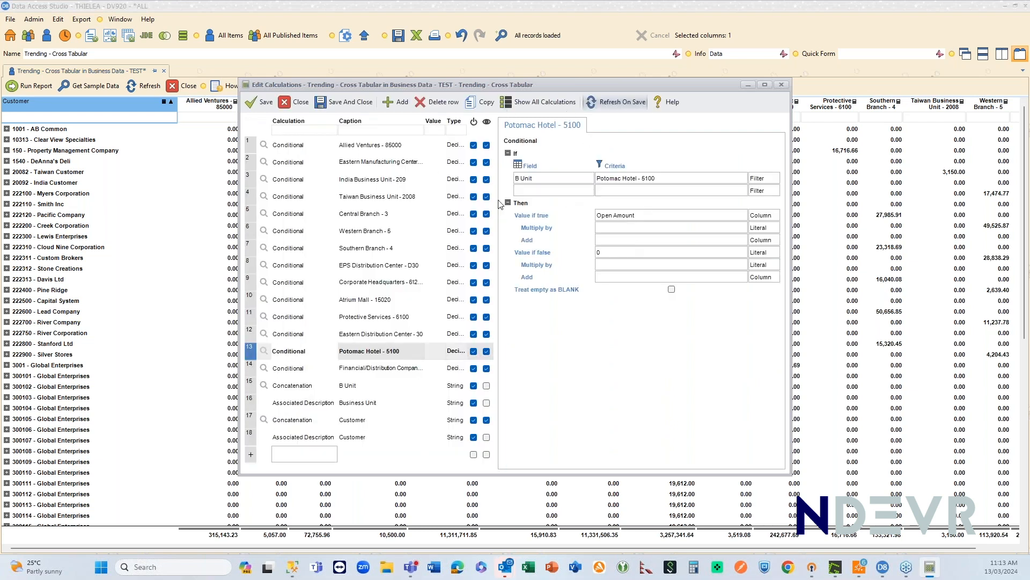
{"action": "left_click", "coordinate": [295, 102]}
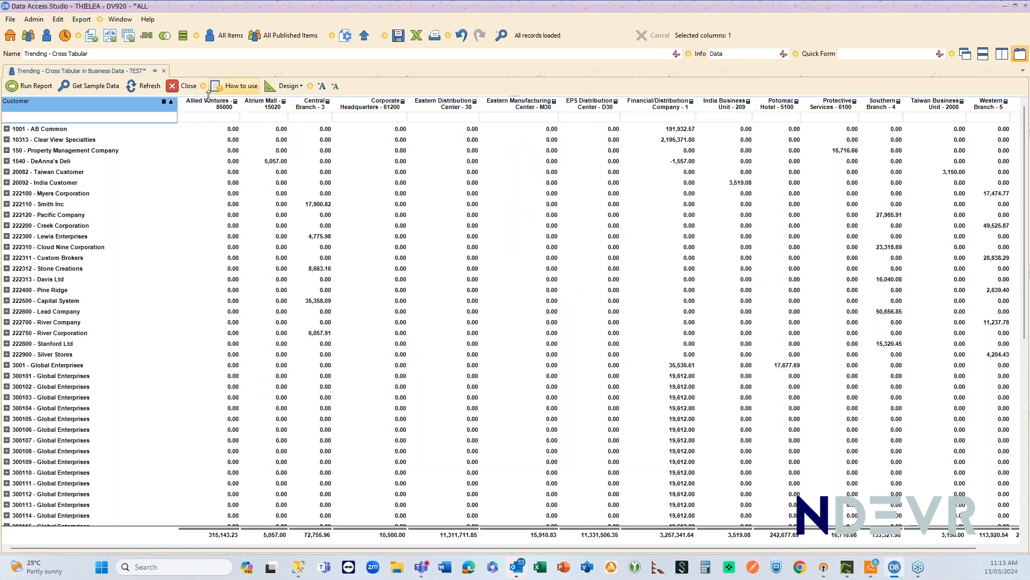
Close the cross tab report without saving changes, and open and run the Trending - Day Trend report.
{"action": "left_click", "coordinate": [173, 87]}
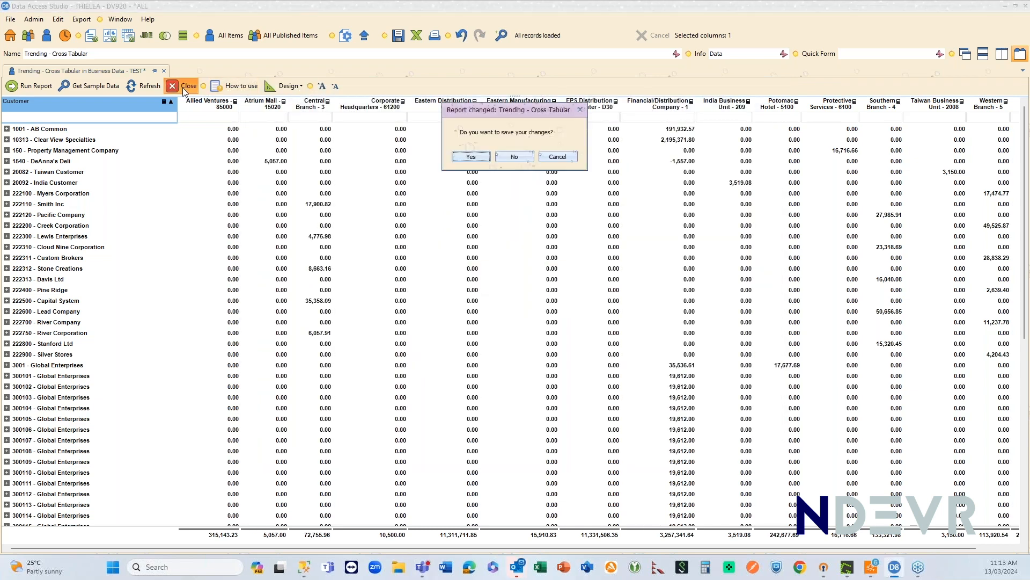
{"action": "left_click", "coordinate": [515, 158]}
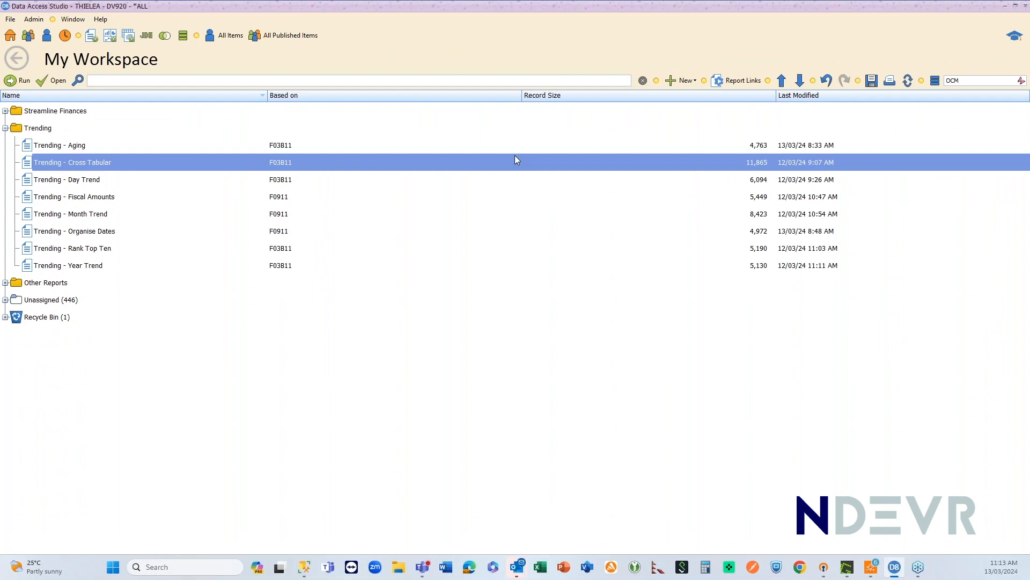
{"action": "double_click", "coordinate": [80, 179]}
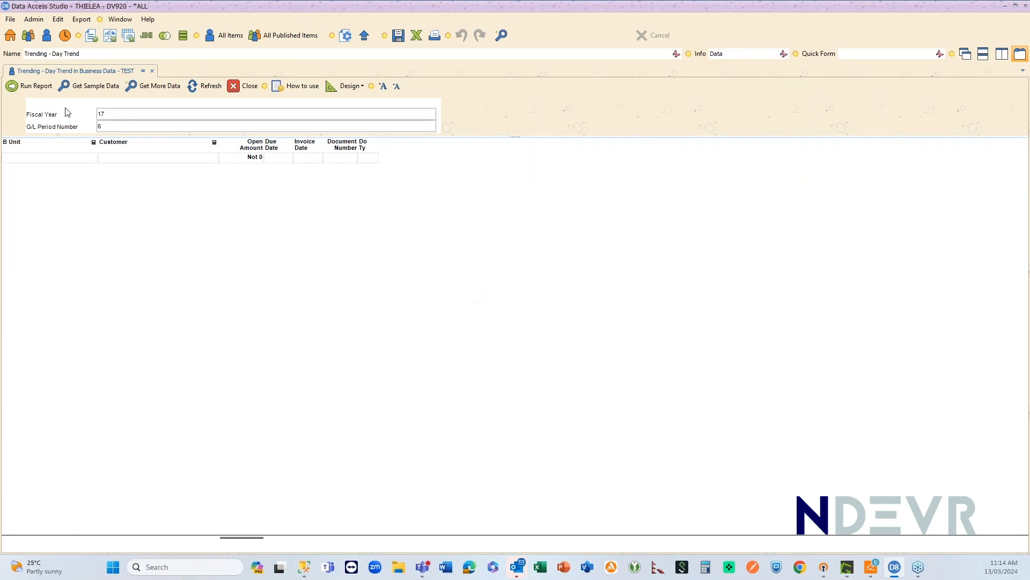
{"action": "left_click", "coordinate": [25, 90]}
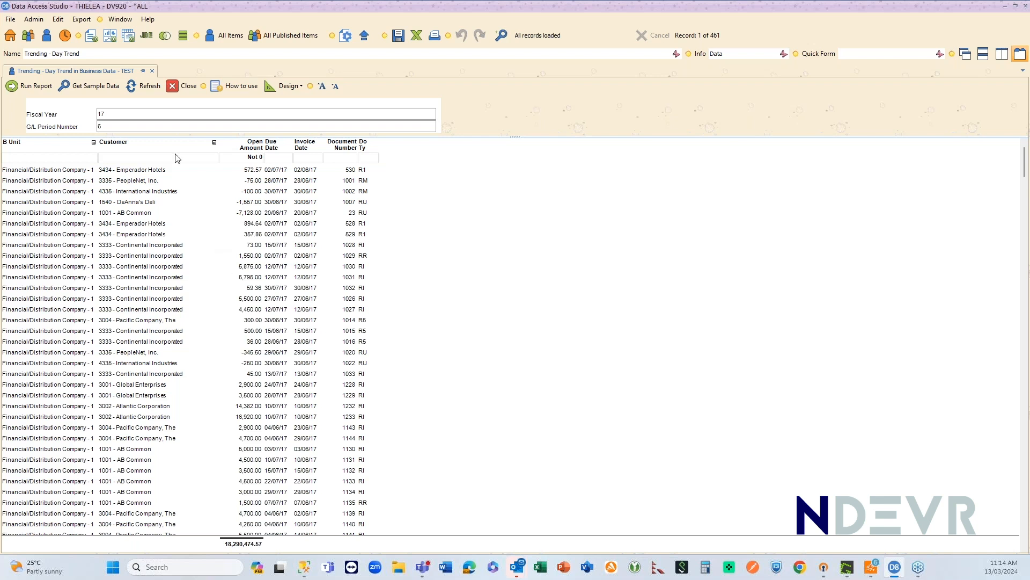
Start a Day Trend on the B Unit column.
{"action": "left_click", "coordinate": [153, 147]}
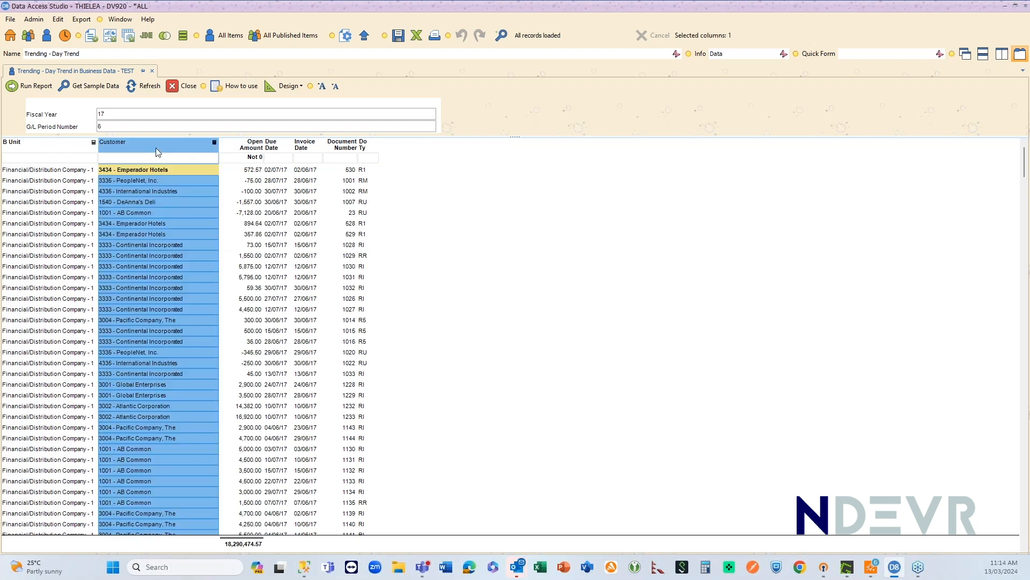
{"action": "left_click", "coordinate": [60, 146]}
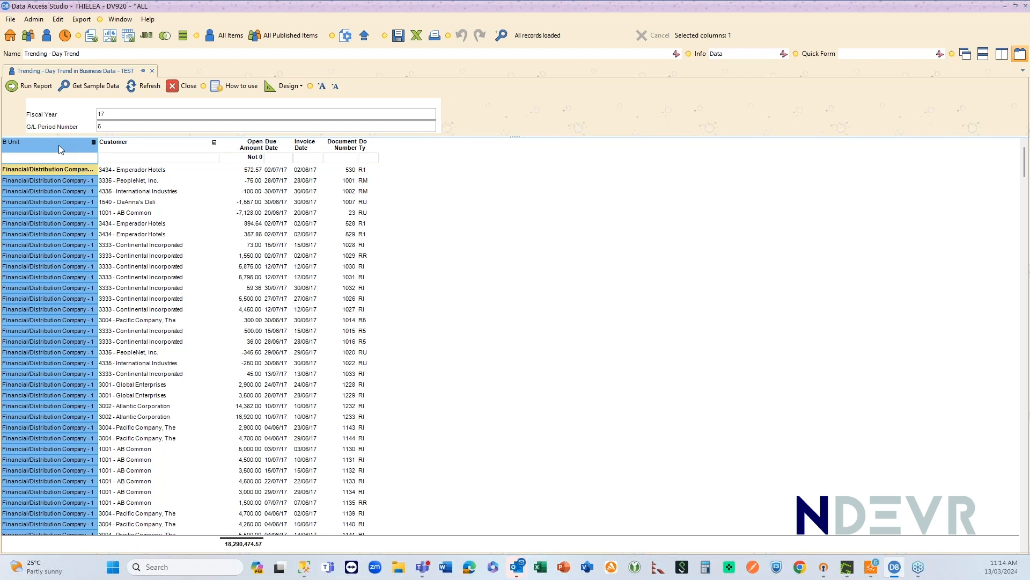
{"action": "right_click", "coordinate": [61, 149]}
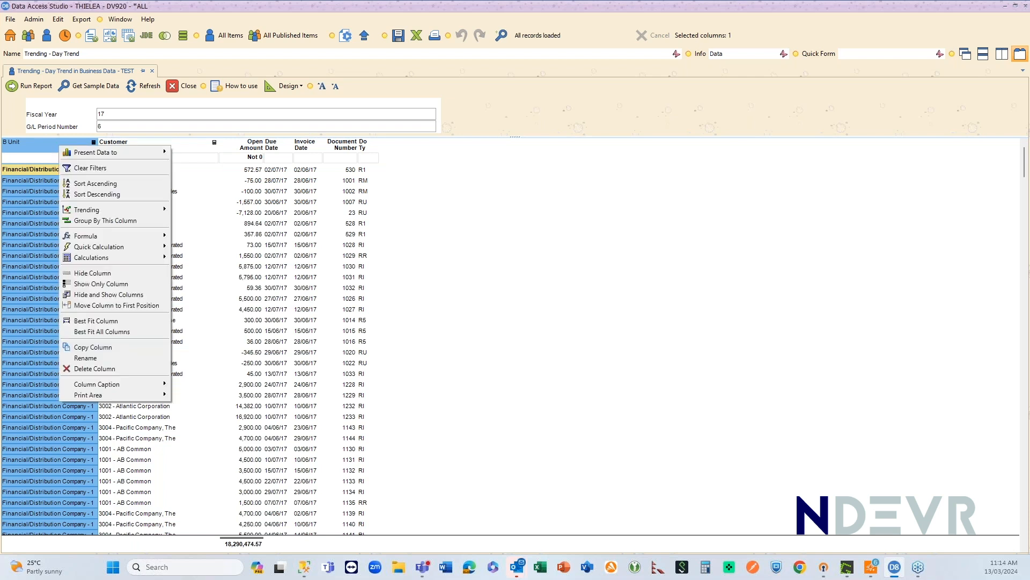
{"action": "mouse_move", "coordinate": [89, 213]}
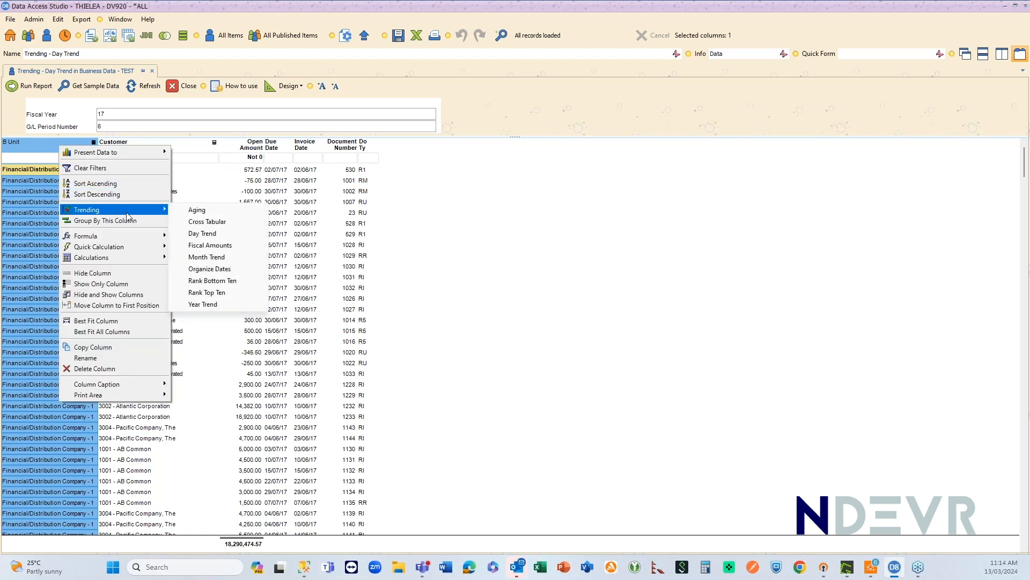
{"action": "left_click", "coordinate": [222, 240]}
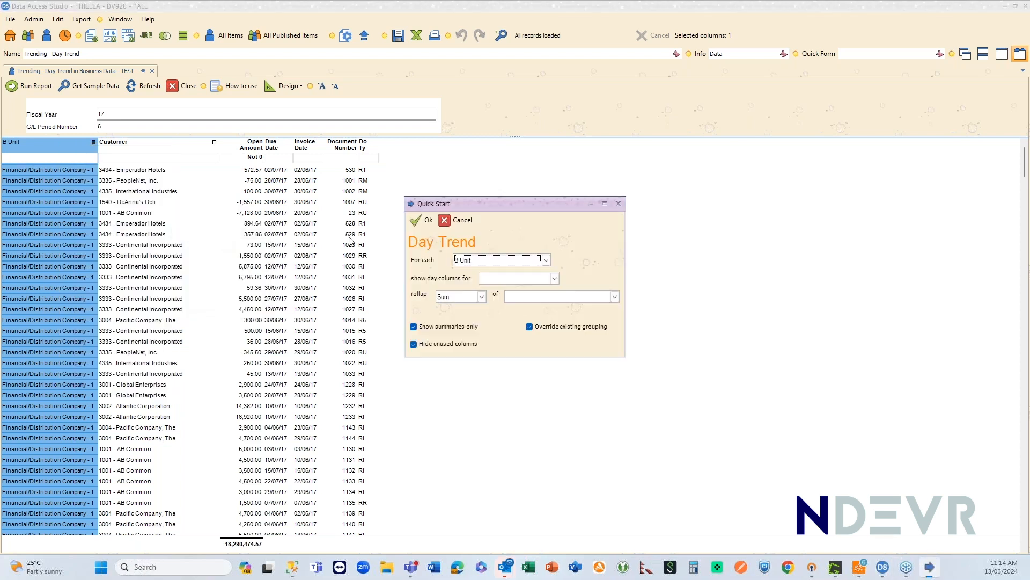
Generate the day trend with day columns based on Due Date and the sum of Open Amount rolled up.
{"action": "left_click", "coordinate": [516, 279]}
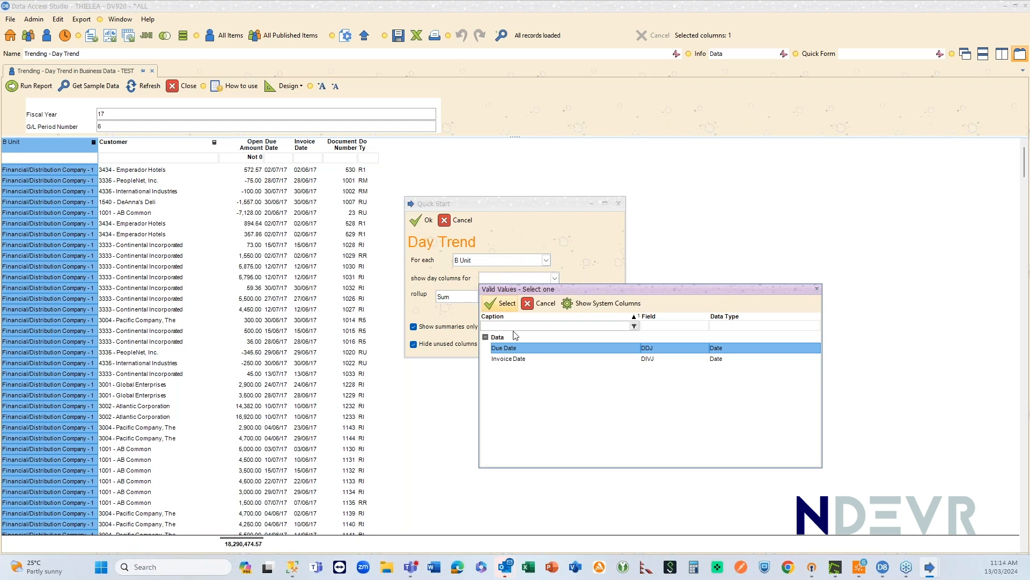
{"action": "double_click", "coordinate": [499, 350]}
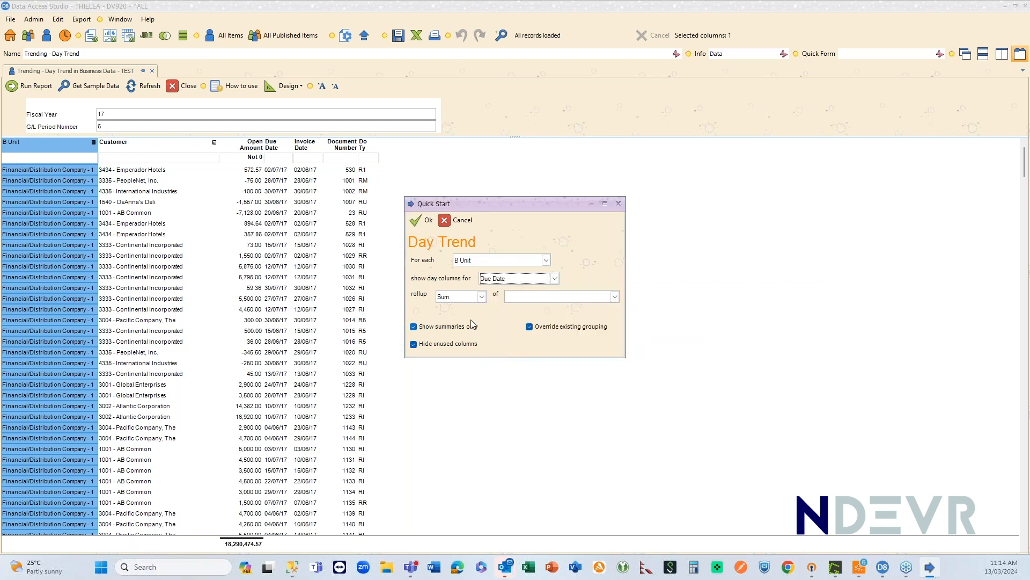
{"action": "left_click", "coordinate": [519, 297]}
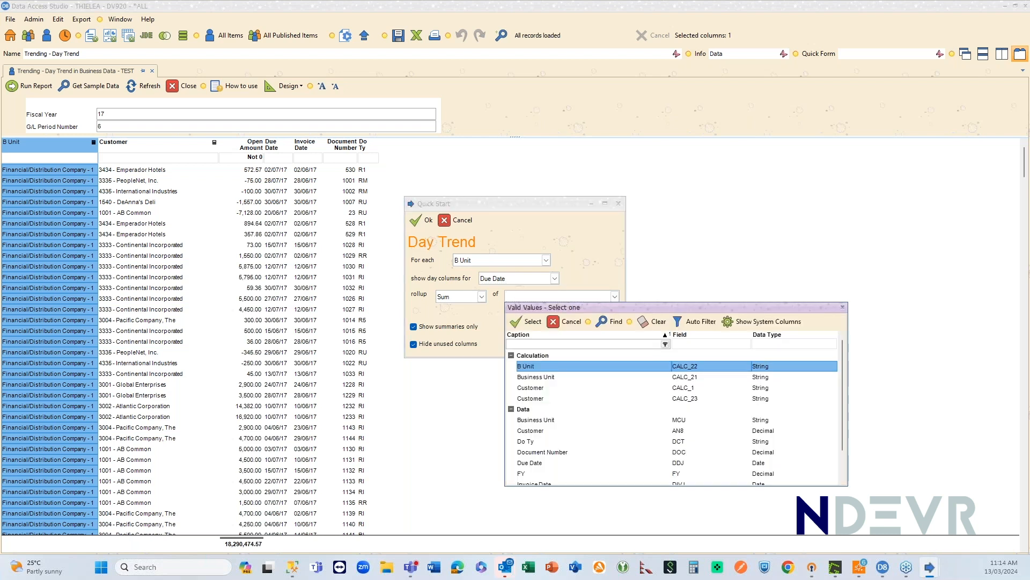
{"action": "scroll", "coordinate": [555, 443], "scroll_direction": "down", "scroll_amount": 1}
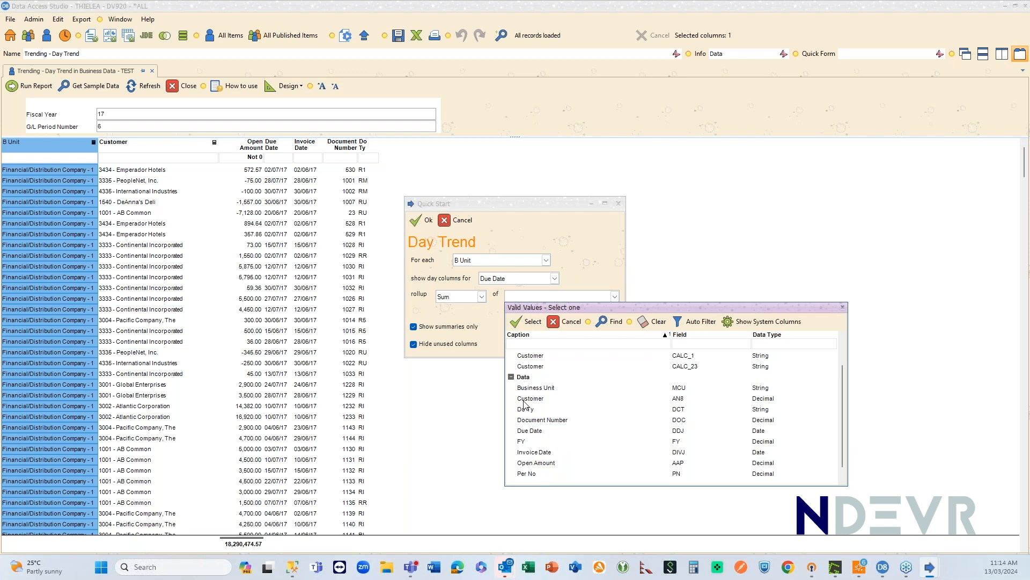
{"action": "scroll", "coordinate": [524, 406], "scroll_direction": "up", "scroll_amount": 1}
{"action": "scroll", "coordinate": [527, 418], "scroll_direction": "down", "scroll_amount": 1}
{"action": "double_click", "coordinate": [536, 464]}
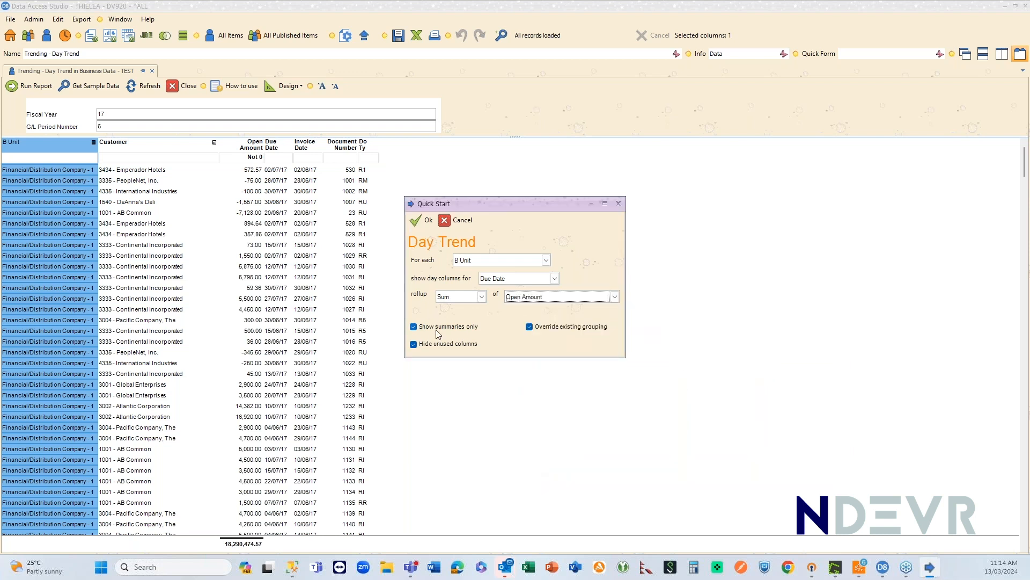
{"action": "left_click", "coordinate": [413, 345]}
{"action": "left_click", "coordinate": [414, 220]}
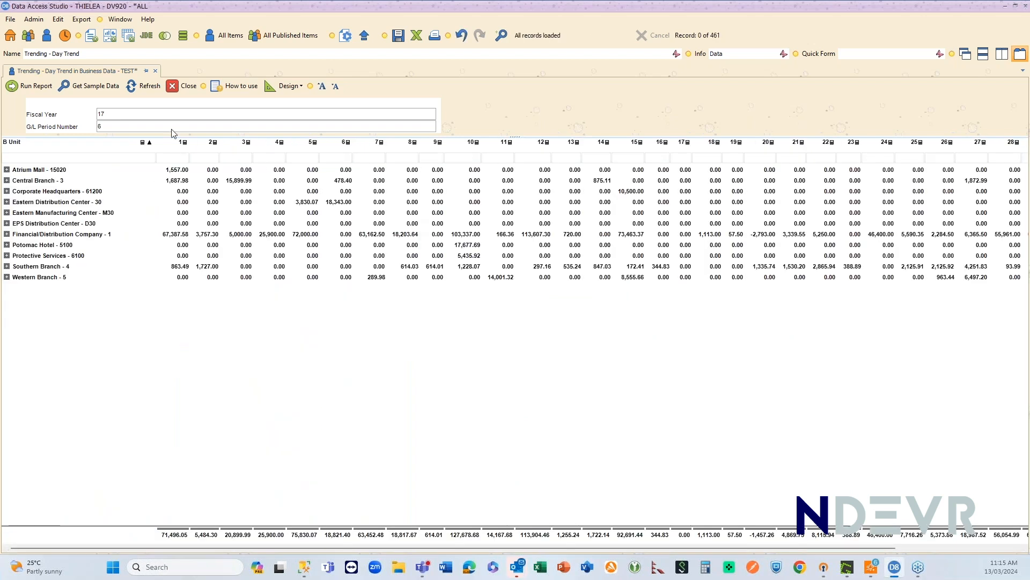
Review the day columns across to Open Amount, and expand and collapse the Central Branch - 3 detail rows.
{"action": "left_click", "coordinate": [182, 151]}
{"action": "left_click", "coordinate": [207, 151]}
{"action": "left_click", "coordinate": [236, 151]}
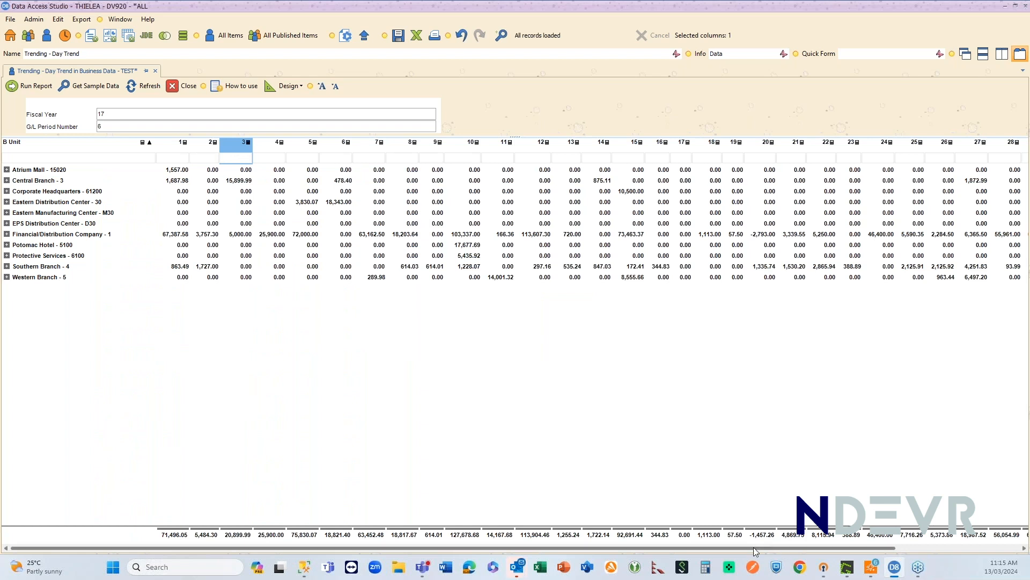
{"action": "left_click_drag", "start_coordinate": [785, 547], "coordinate": [917, 549]}
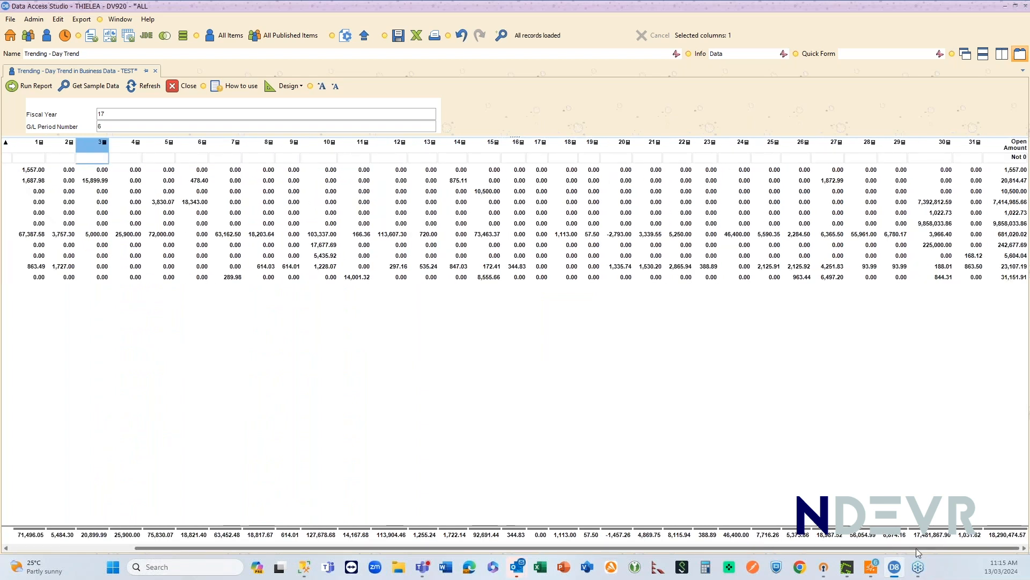
{"action": "left_click_drag", "start_coordinate": [916, 548], "coordinate": [793, 548]}
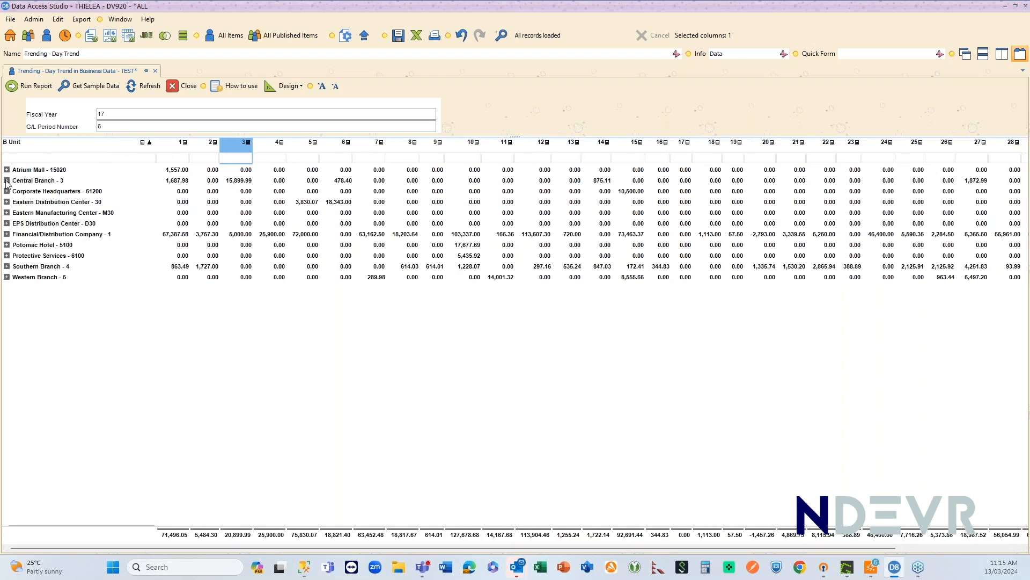
{"action": "left_click", "coordinate": [6, 181]}
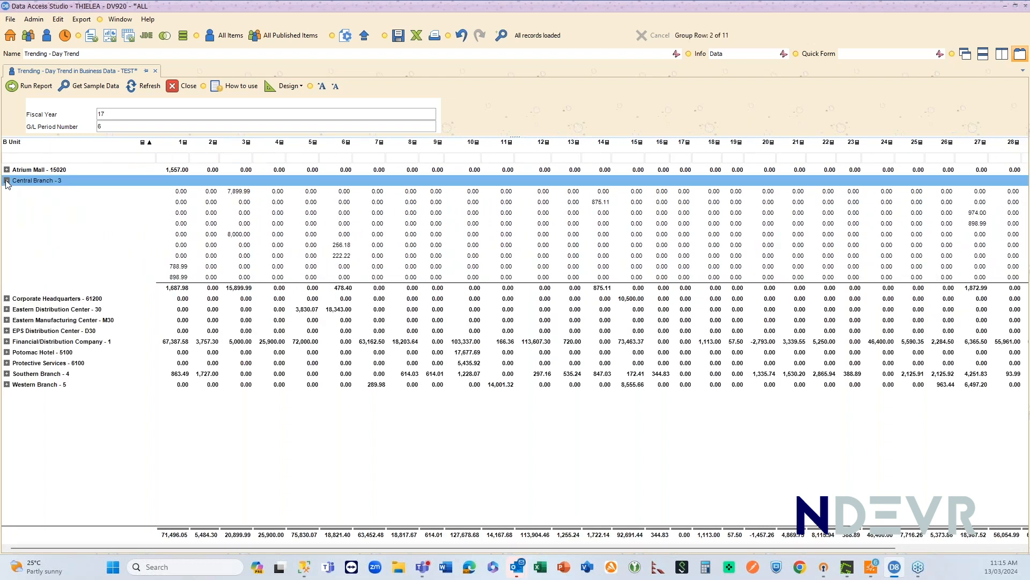
{"action": "left_click", "coordinate": [7, 181]}
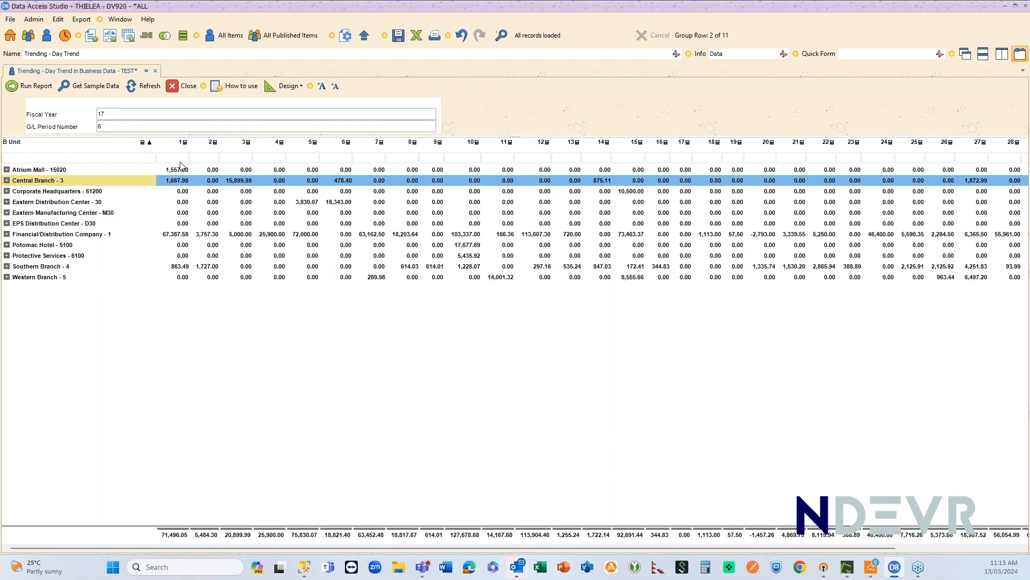
Examine the Day of Month calculation on Due Date and the conditional calculations for days 1, 2, 13 and 31, and close the calculations.
{"action": "left_click", "coordinate": [107, 128]}
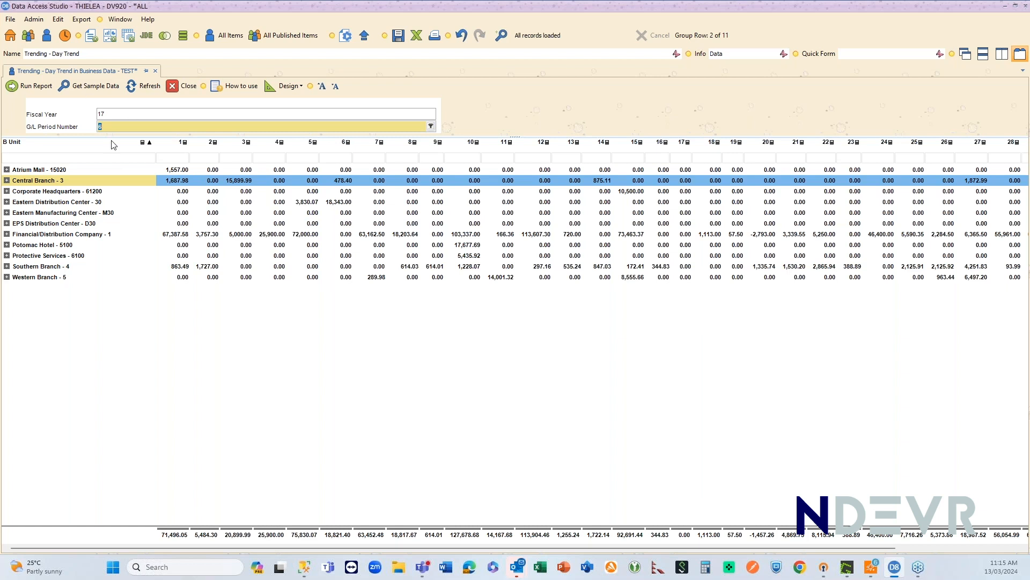
{"action": "left_click", "coordinate": [290, 86]}
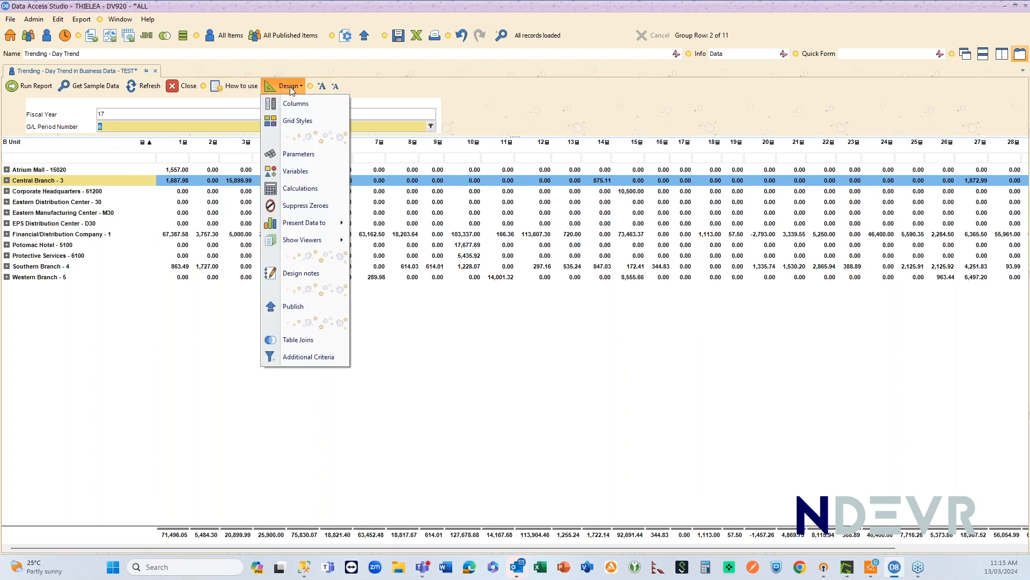
{"action": "left_click", "coordinate": [301, 188]}
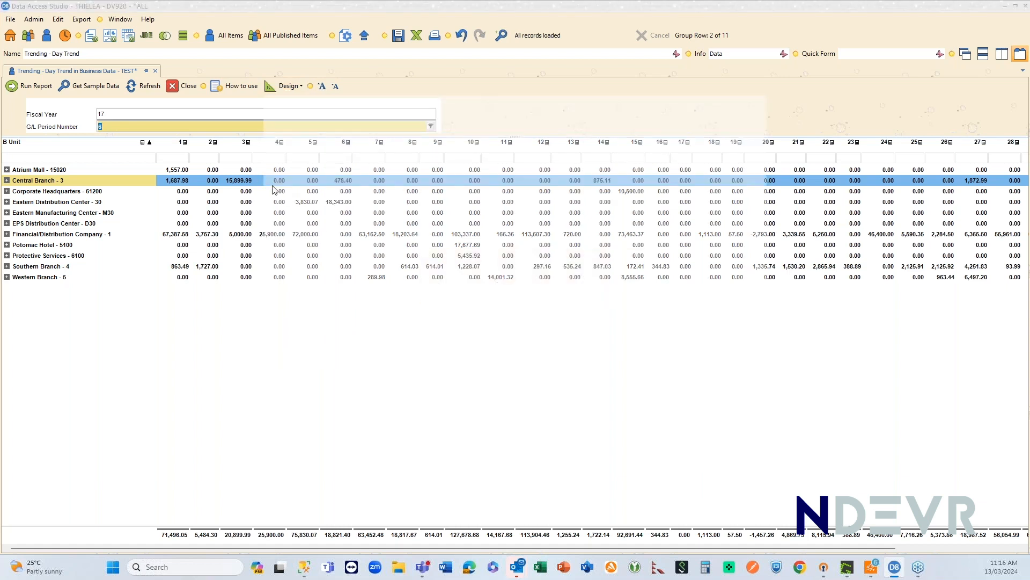
{"action": "left_click", "coordinate": [251, 369]}
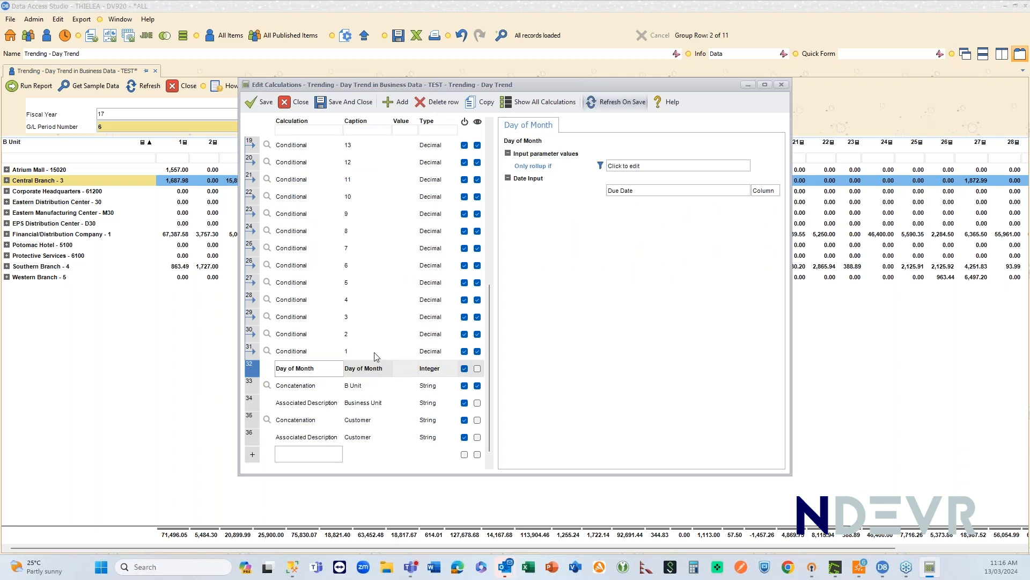
{"action": "left_click", "coordinate": [633, 193]}
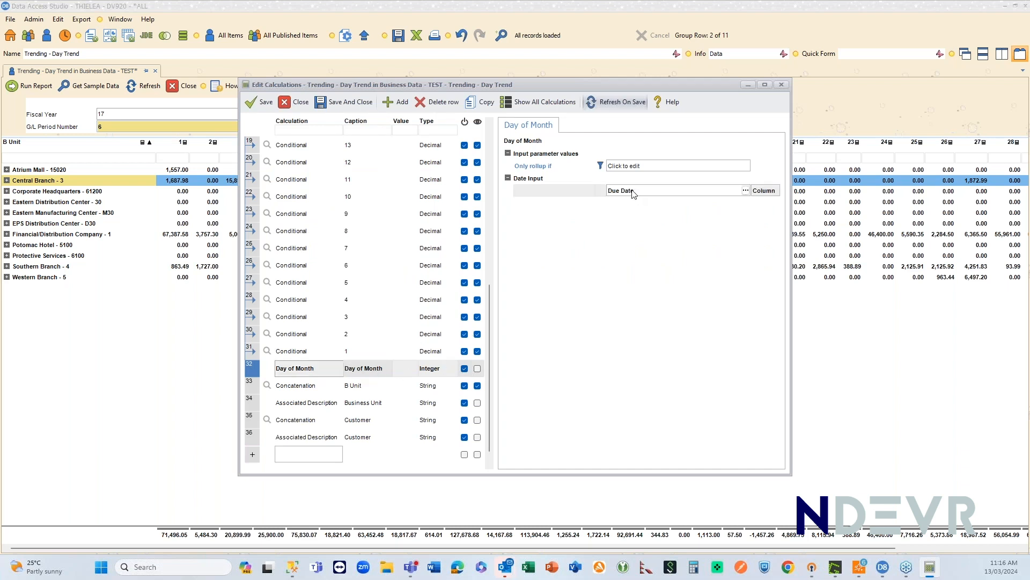
{"action": "left_click", "coordinate": [253, 352]}
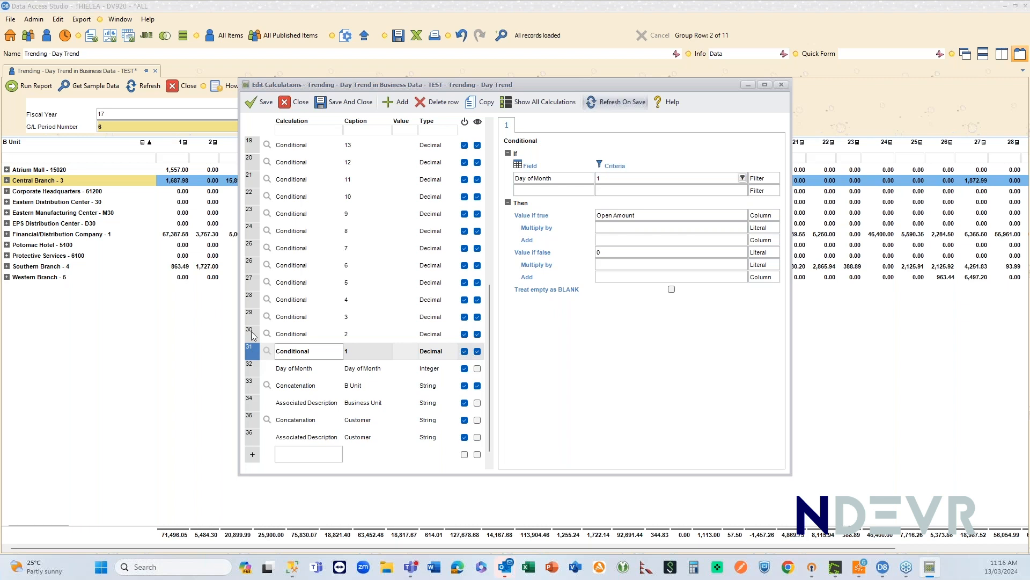
{"action": "left_click", "coordinate": [252, 334]}
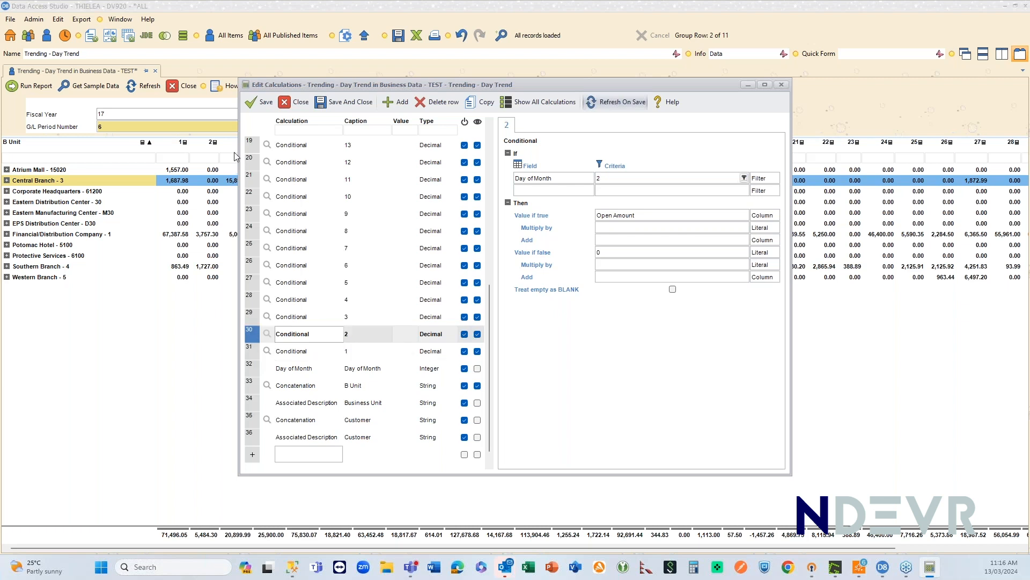
{"action": "left_click", "coordinate": [255, 146]}
{"action": "scroll", "coordinate": [256, 153], "scroll_direction": "up", "scroll_amount": 4}
{"action": "scroll", "coordinate": [255, 153], "scroll_direction": "up", "scroll_amount": 2}
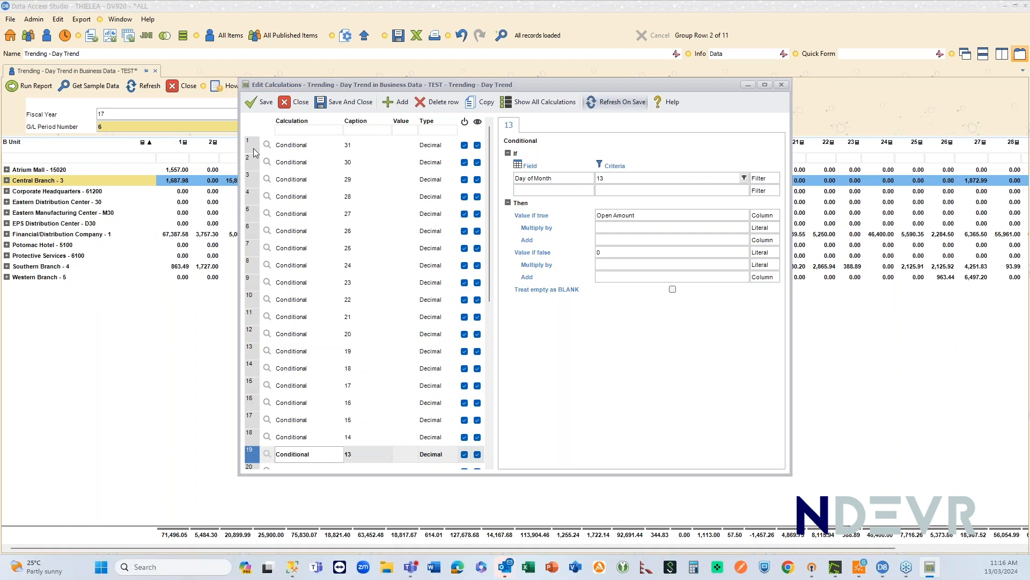
{"action": "left_click", "coordinate": [249, 149]}
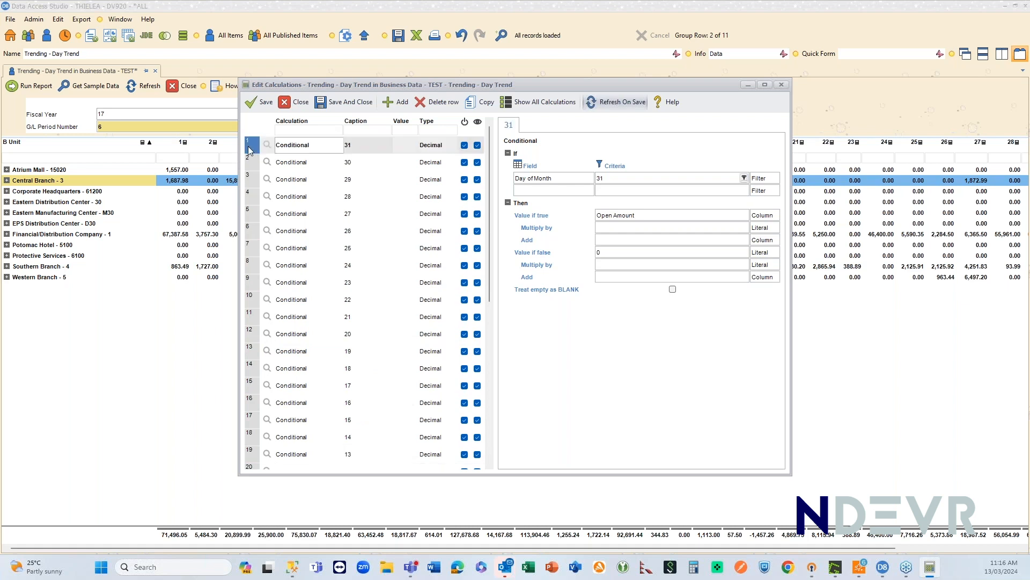
{"action": "left_click", "coordinate": [305, 101]}
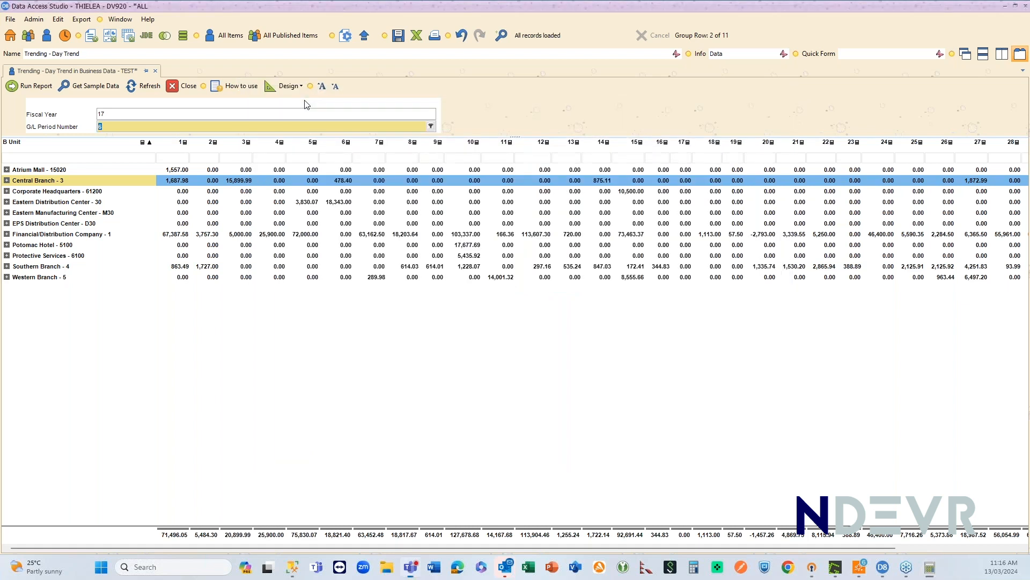
Close the day trend report without saving changes, and open and run the Trending - Fiscal Amounts report.
{"action": "left_click", "coordinate": [180, 88]}
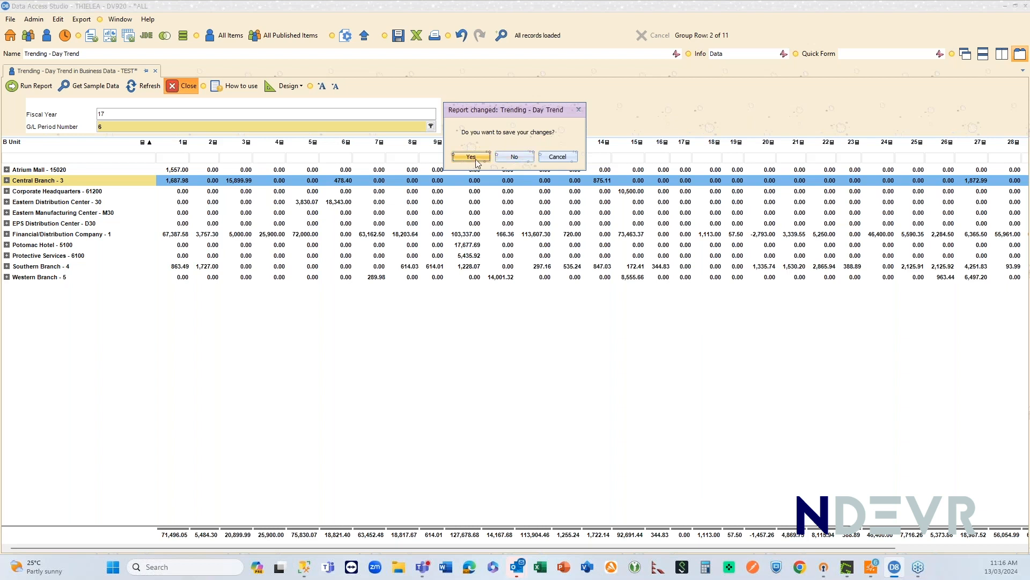
{"action": "left_click", "coordinate": [517, 155]}
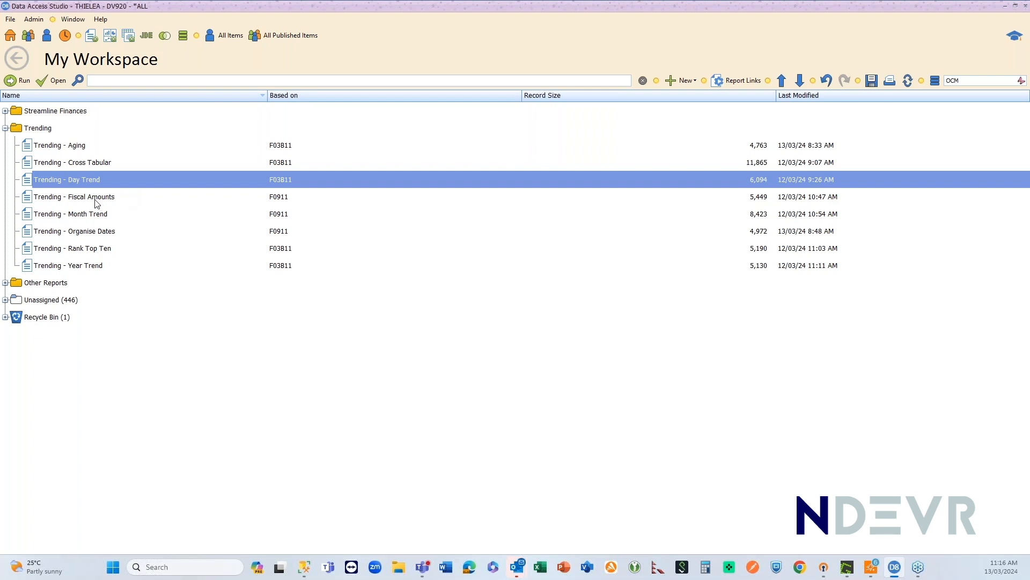
{"action": "double_click", "coordinate": [95, 200]}
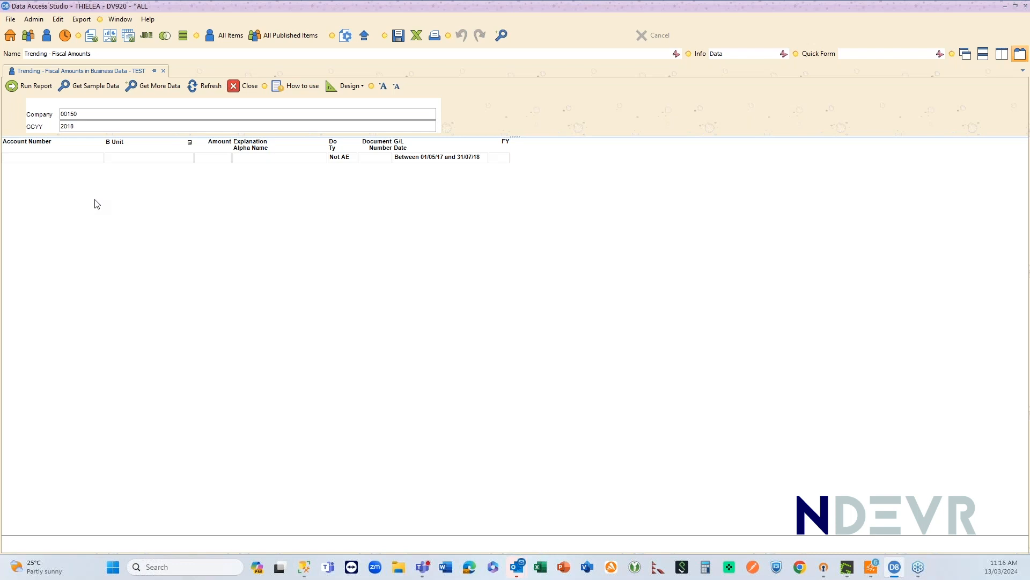
{"action": "left_click", "coordinate": [32, 85]}
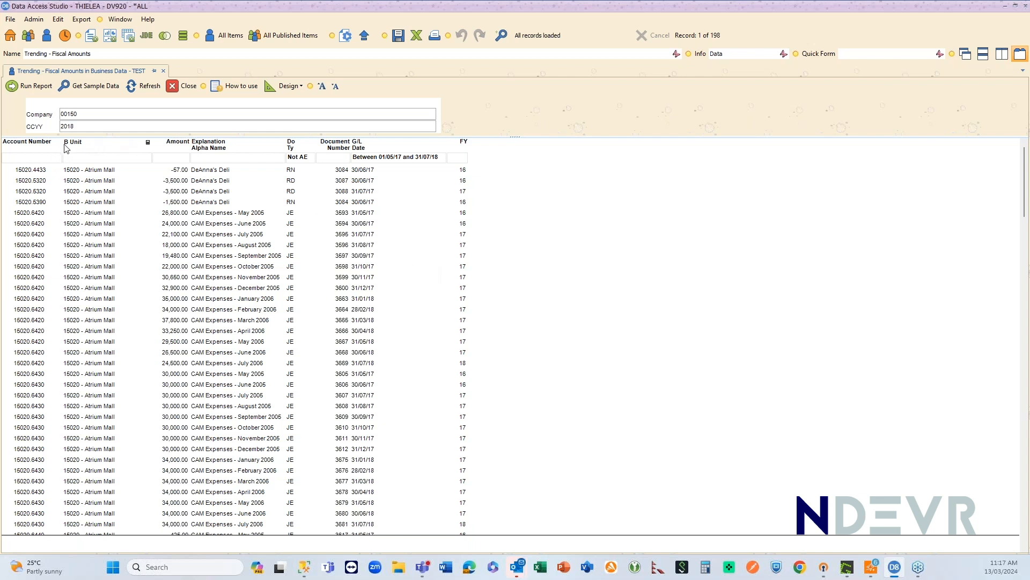
Start a Fiscal Amounts trend on the Account Number column, with G/L Date as the date to transform.
{"action": "left_click", "coordinate": [98, 149]}
{"action": "left_click", "coordinate": [21, 147]}
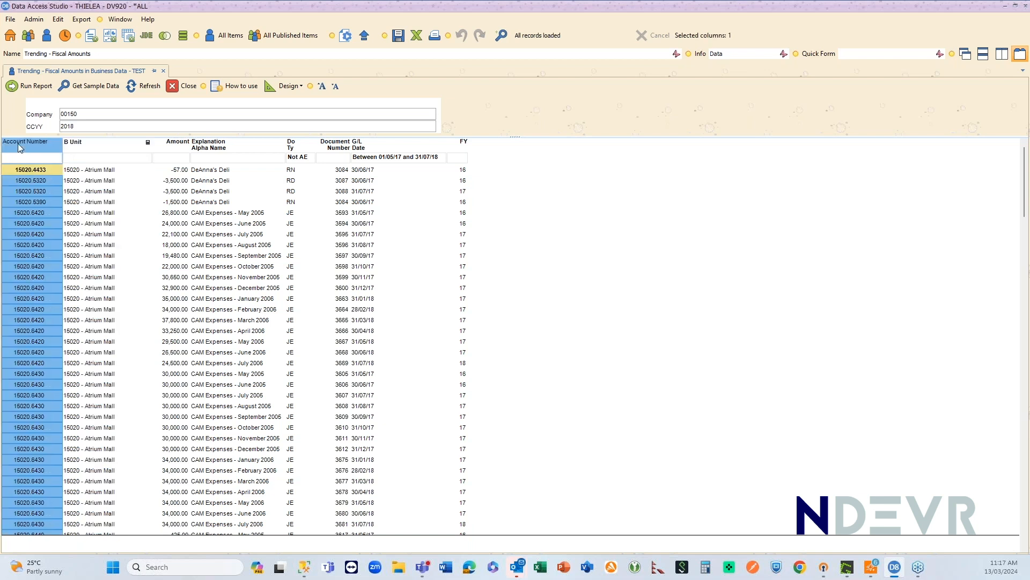
{"action": "right_click", "coordinate": [20, 146]}
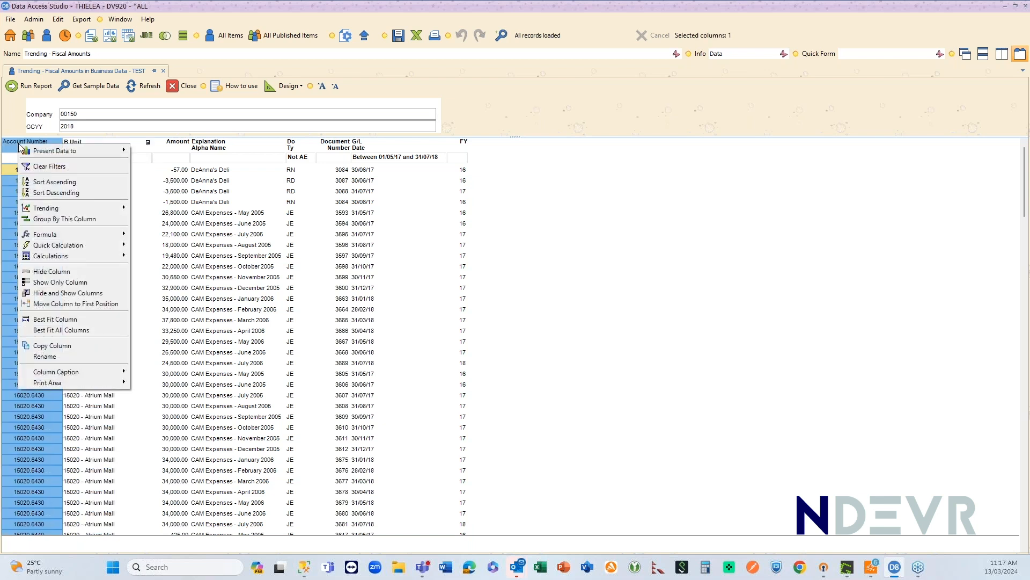
{"action": "mouse_move", "coordinate": [57, 209]}
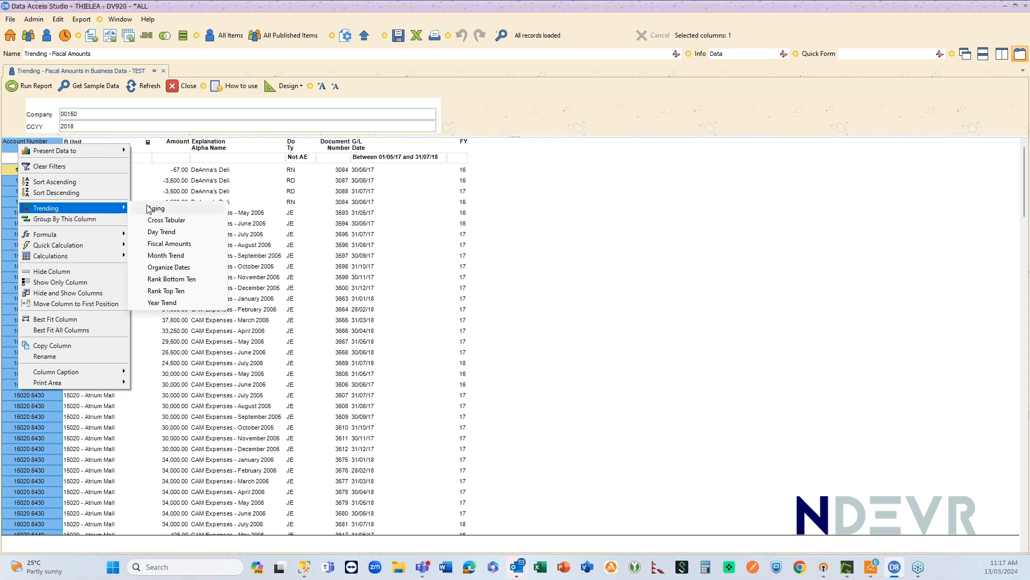
{"action": "left_click", "coordinate": [179, 247]}
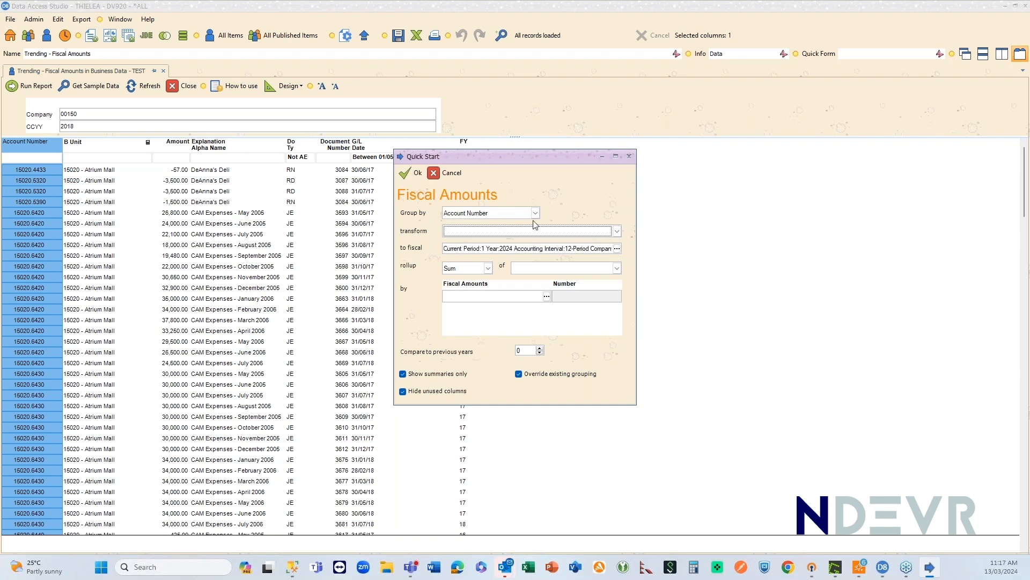
{"action": "left_click", "coordinate": [461, 232]}
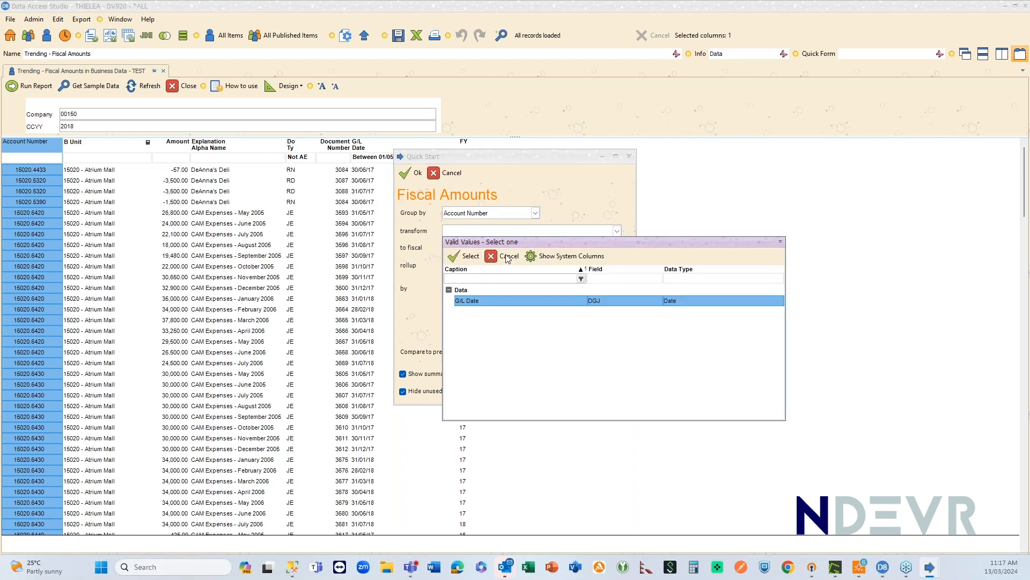
{"action": "double_click", "coordinate": [473, 302]}
Define the current fiscal period with <CCYY> as the current fiscal year and <Company> as the fiscal company.
{"action": "left_click", "coordinate": [457, 250]}
{"action": "left_click", "coordinate": [617, 249]}
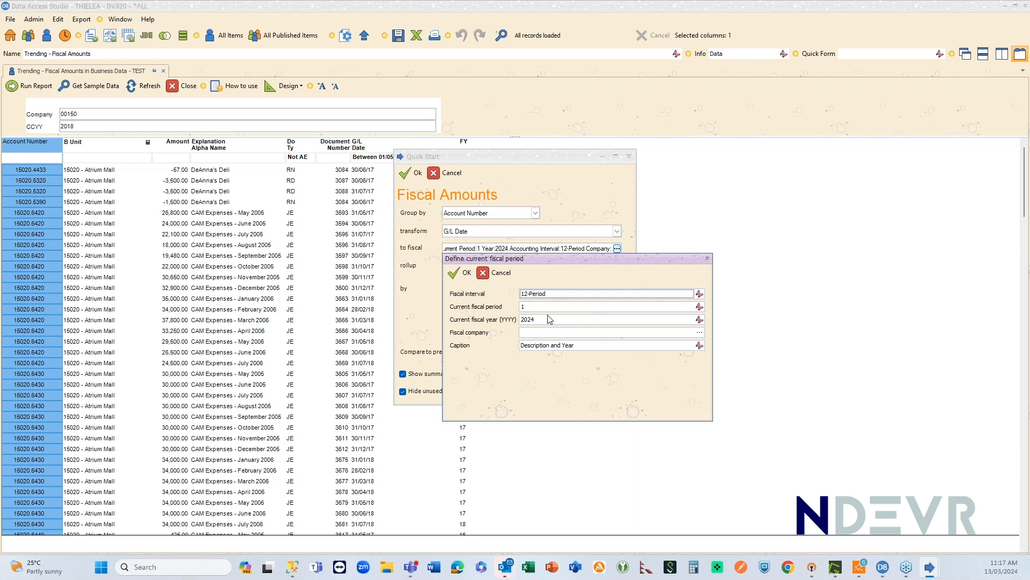
{"action": "double_click", "coordinate": [539, 320]}
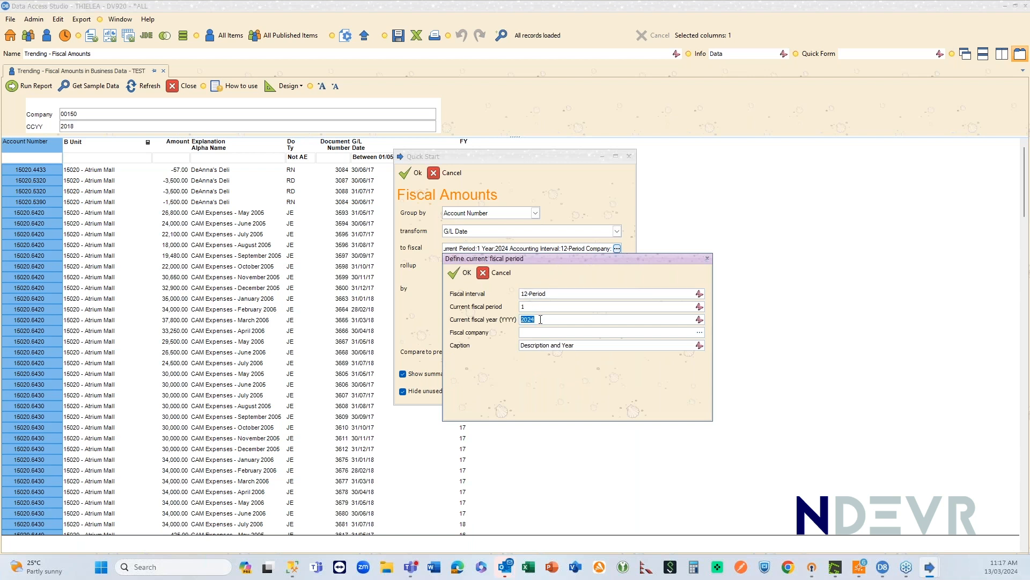
{"action": "type", "text": "<"}
{"action": "left_click", "coordinate": [533, 332]}
{"action": "type", "text": "<Company>"}
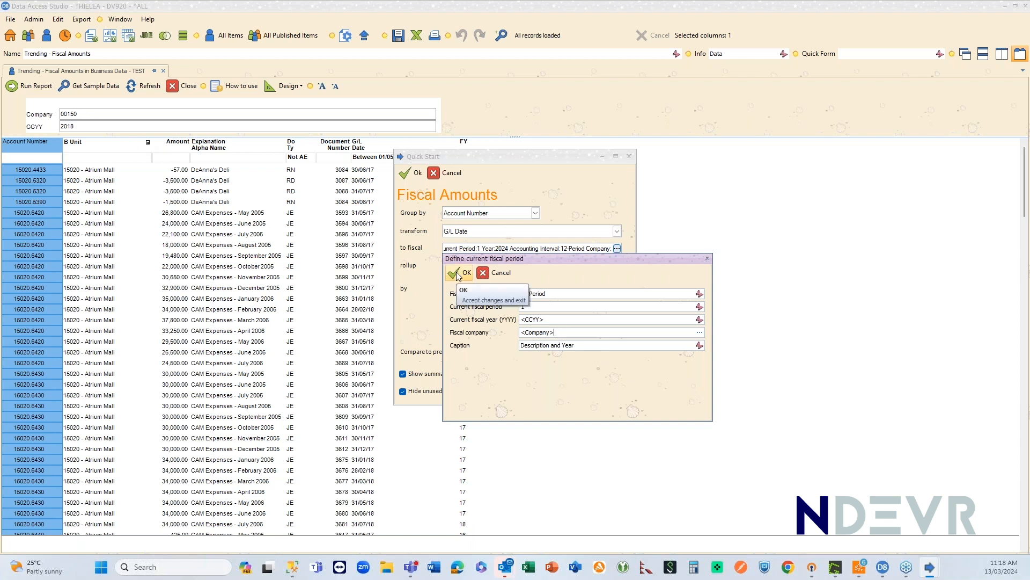
{"action": "left_click", "coordinate": [460, 273]}
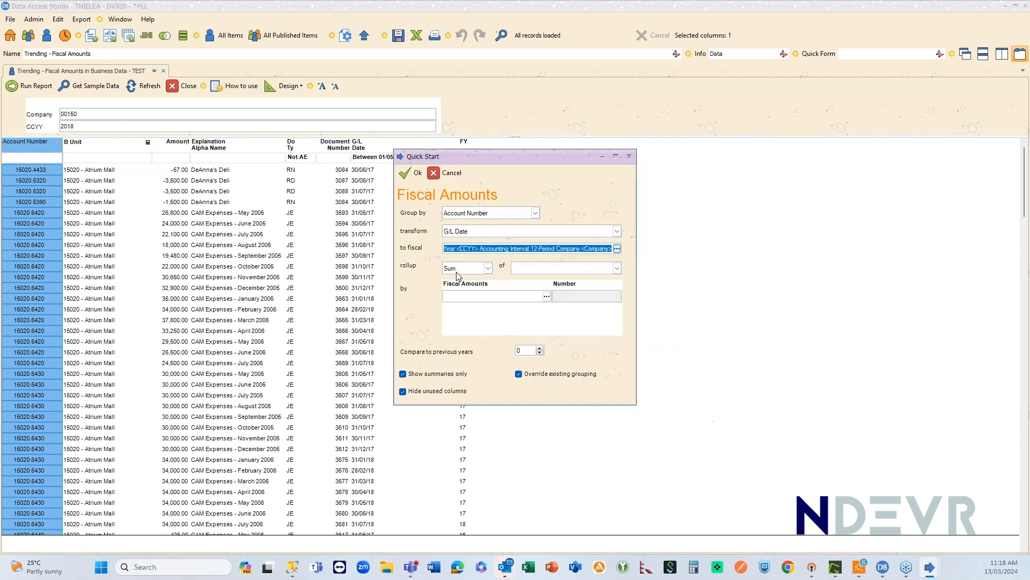
Set the fiscal amounts rollup to the sum of Amount.
{"action": "left_click", "coordinate": [535, 272]}
{"action": "type", "text": "Am"}
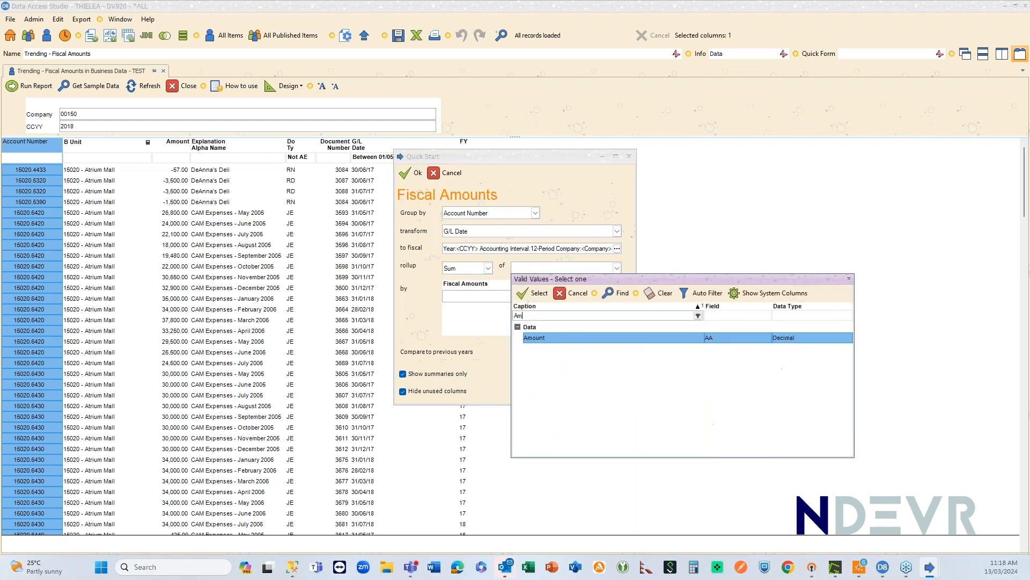
{"action": "double_click", "coordinate": [533, 336]}
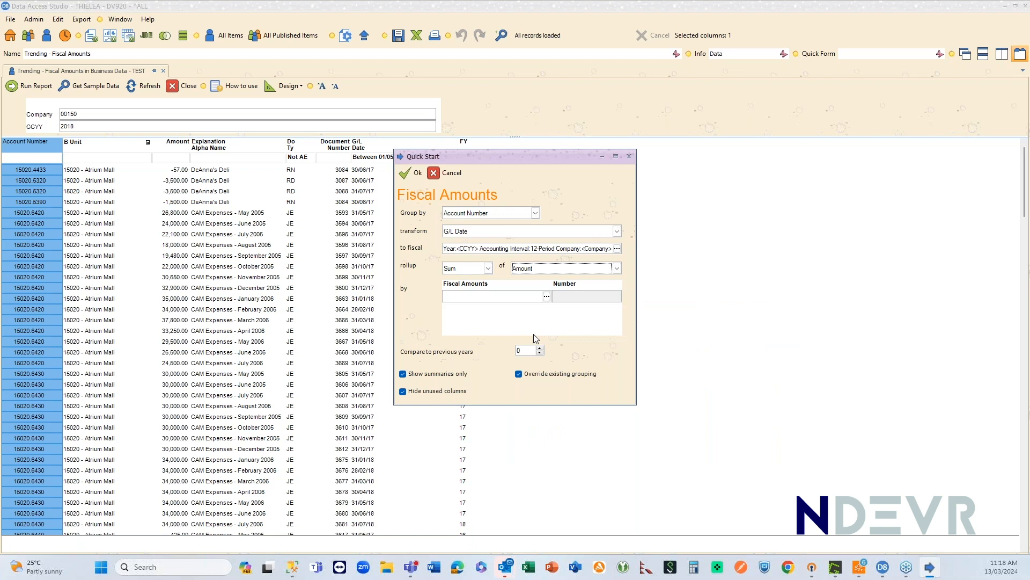
Generate the fiscal amounts by Current And N Next Periods with number 3, compared to 1 previous year.
{"action": "left_click", "coordinate": [470, 298]}
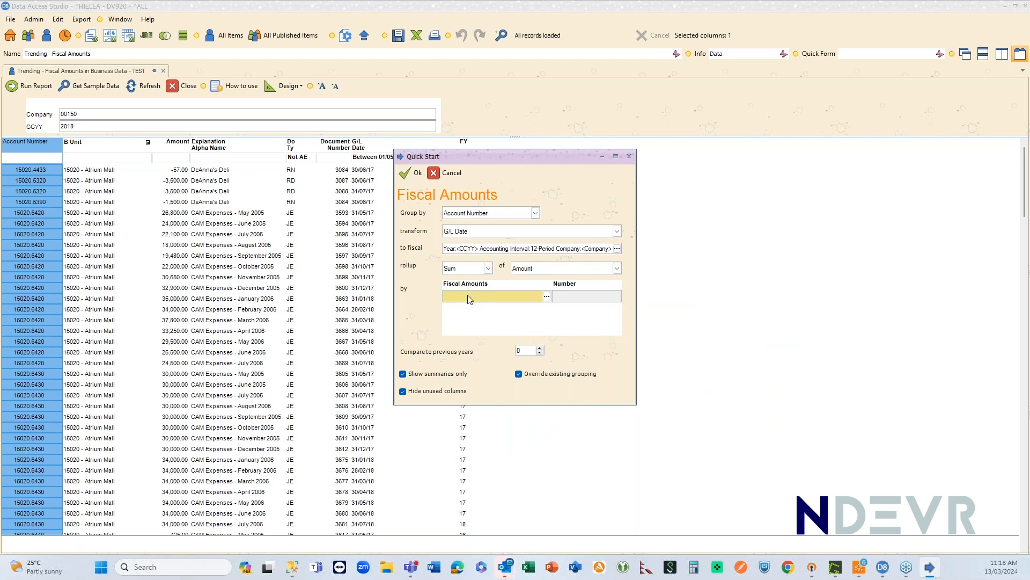
{"action": "left_click", "coordinate": [547, 296]}
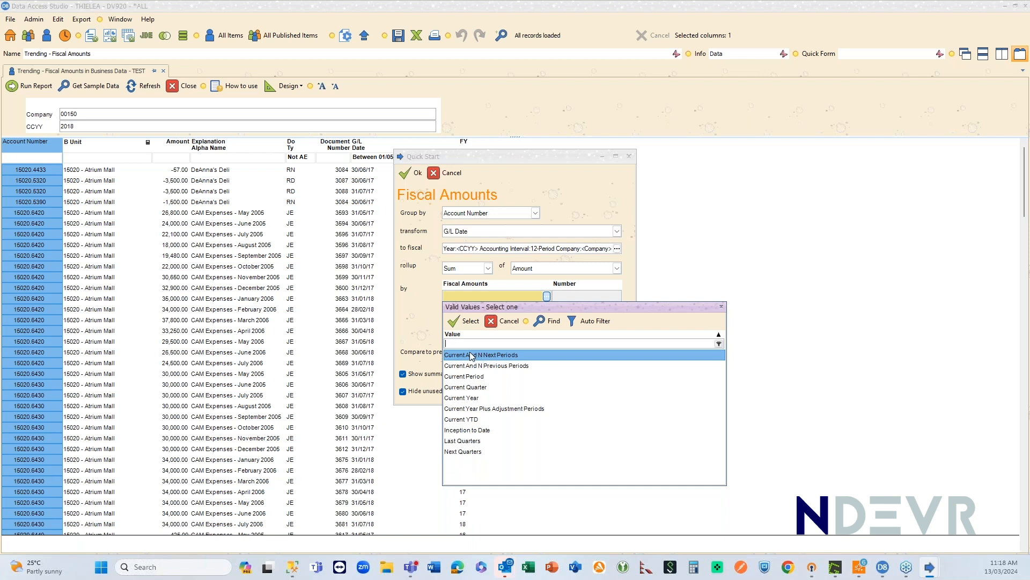
{"action": "double_click", "coordinate": [509, 356]}
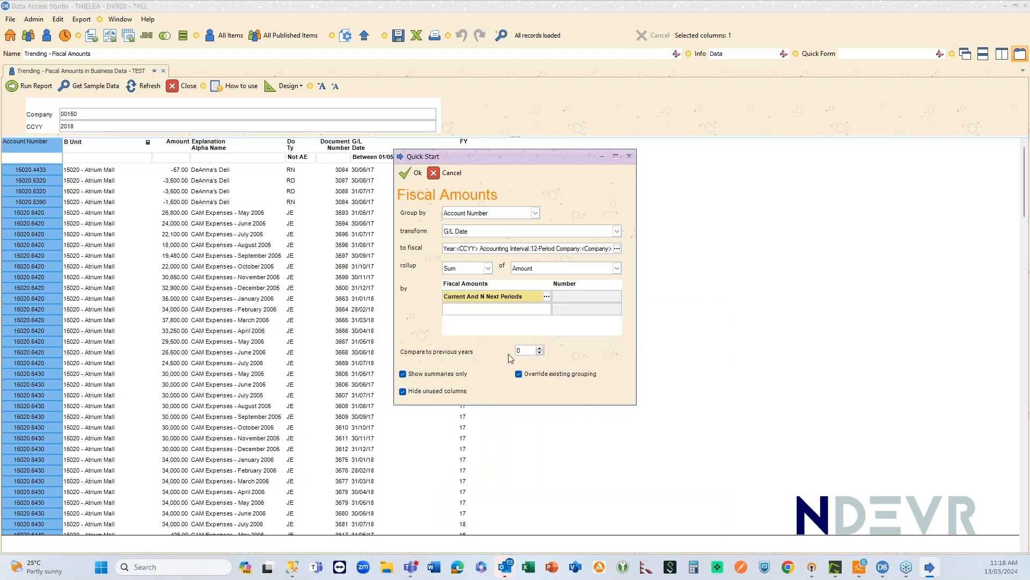
{"action": "left_click", "coordinate": [571, 295]}
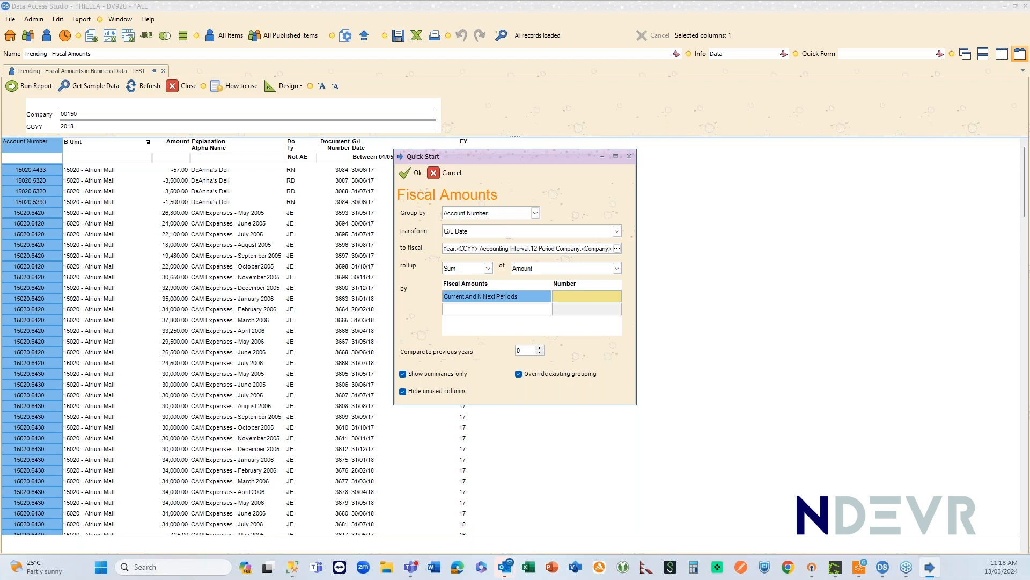
{"action": "type", "text": "3"}
{"action": "left_click", "coordinate": [540, 348]}
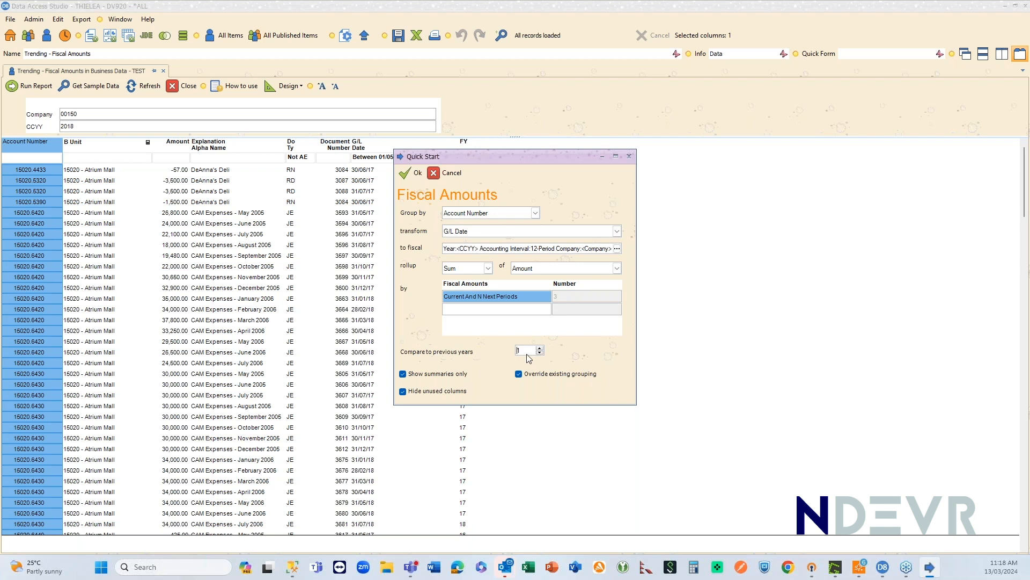
{"action": "left_click", "coordinate": [414, 173]}
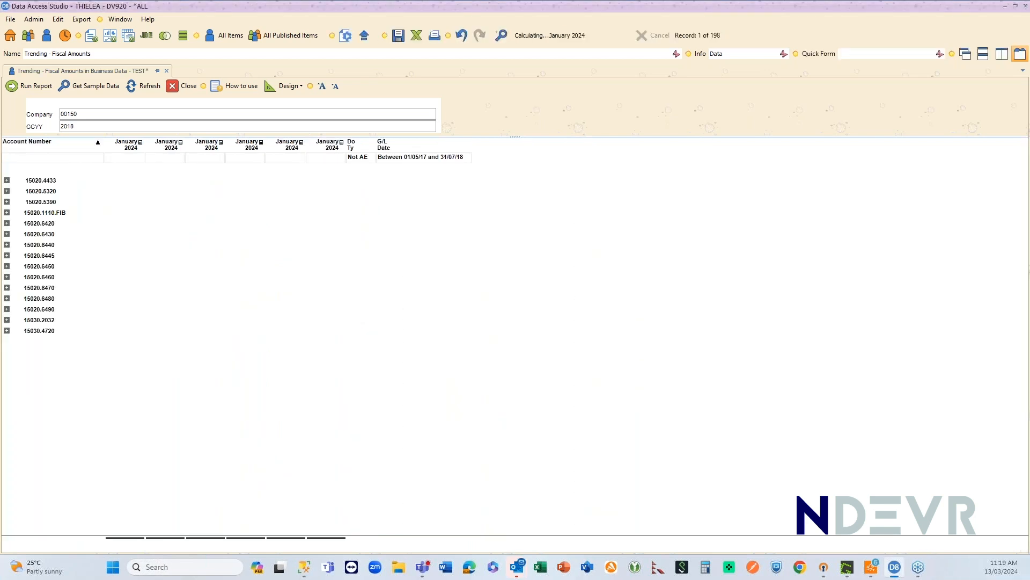
Review the Company parameter and compare the July to September 2017 columns with the August and September 2018 columns.
{"action": "left_click", "coordinate": [84, 118]}
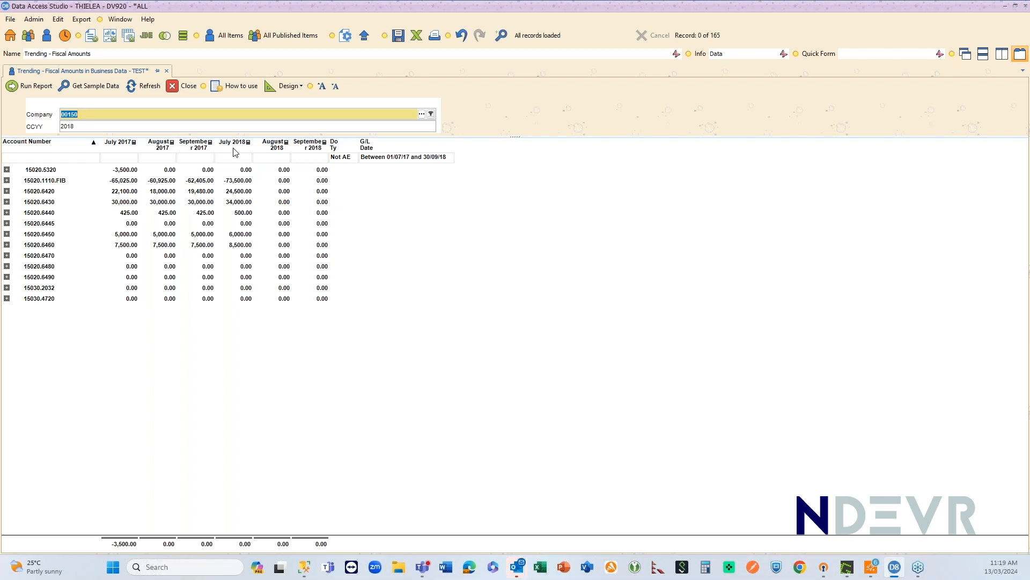
{"action": "left_click", "coordinate": [274, 148]}
{"action": "left_click", "coordinate": [310, 146]}
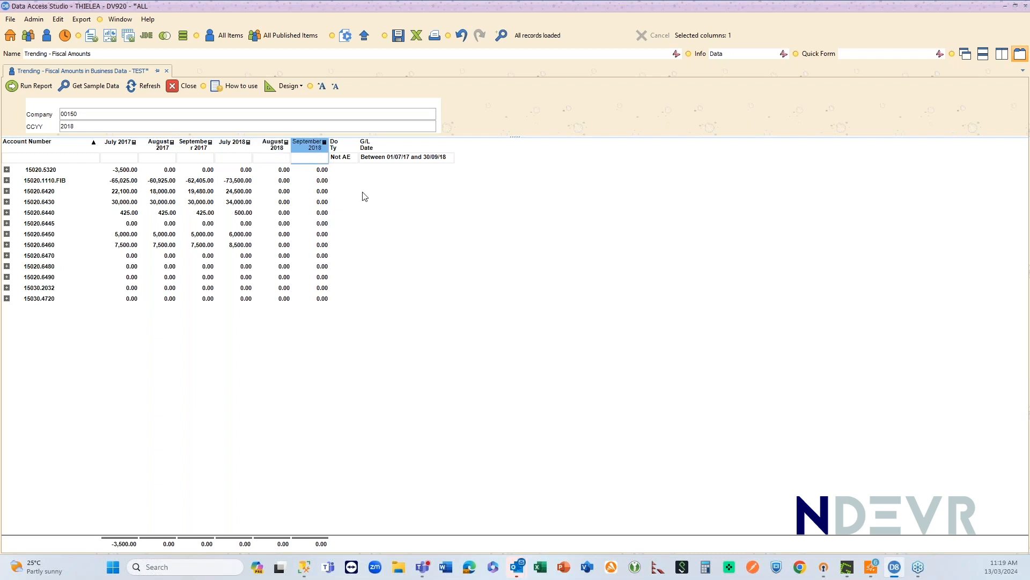
{"action": "left_click", "coordinate": [121, 146]}
{"action": "left_click", "coordinate": [160, 150]}
{"action": "left_click", "coordinate": [194, 153]}
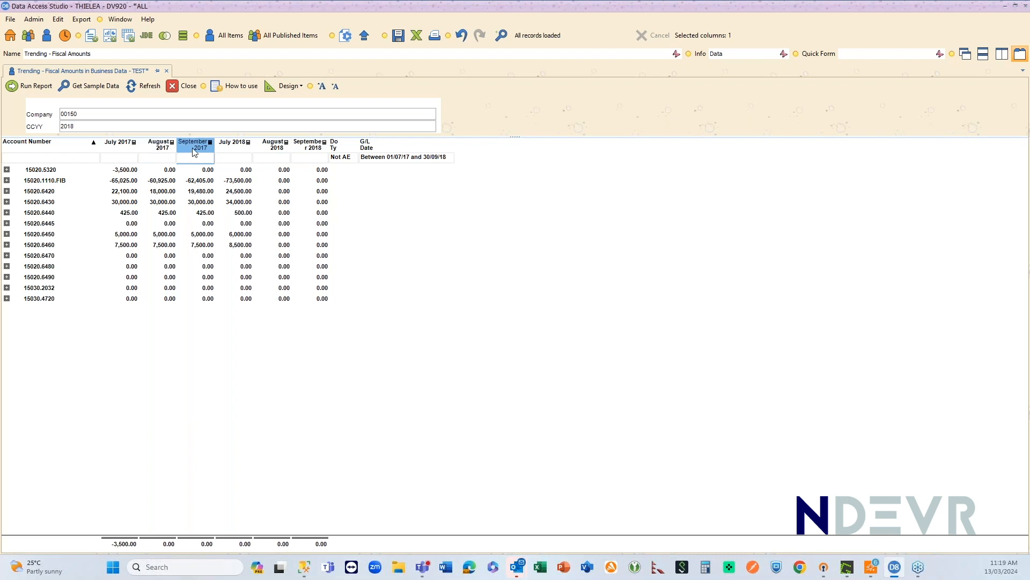
{"action": "left_click", "coordinate": [122, 148]}
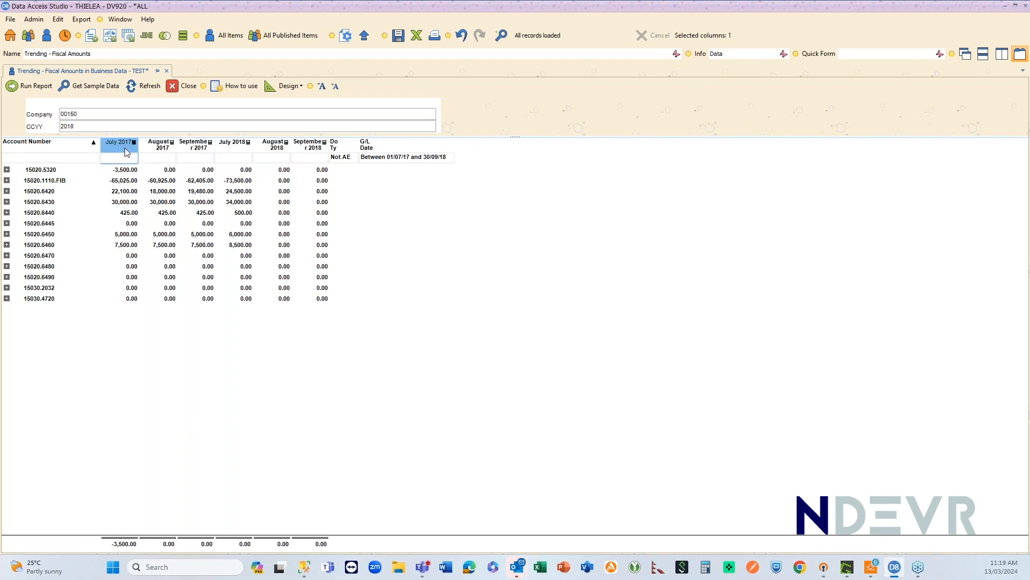
Examine the July 2017 Fiscal Amount calculation, checking its Relative Offset and Date parameters.
{"action": "left_click", "coordinate": [161, 146]}
{"action": "left_click", "coordinate": [195, 147]}
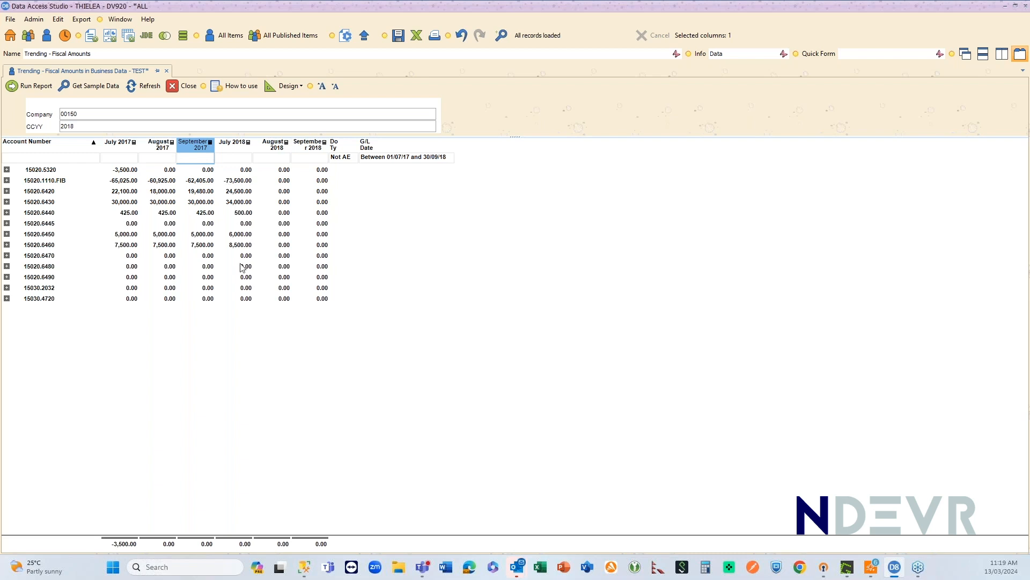
{"action": "left_click", "coordinate": [284, 87]}
{"action": "left_click", "coordinate": [292, 192]}
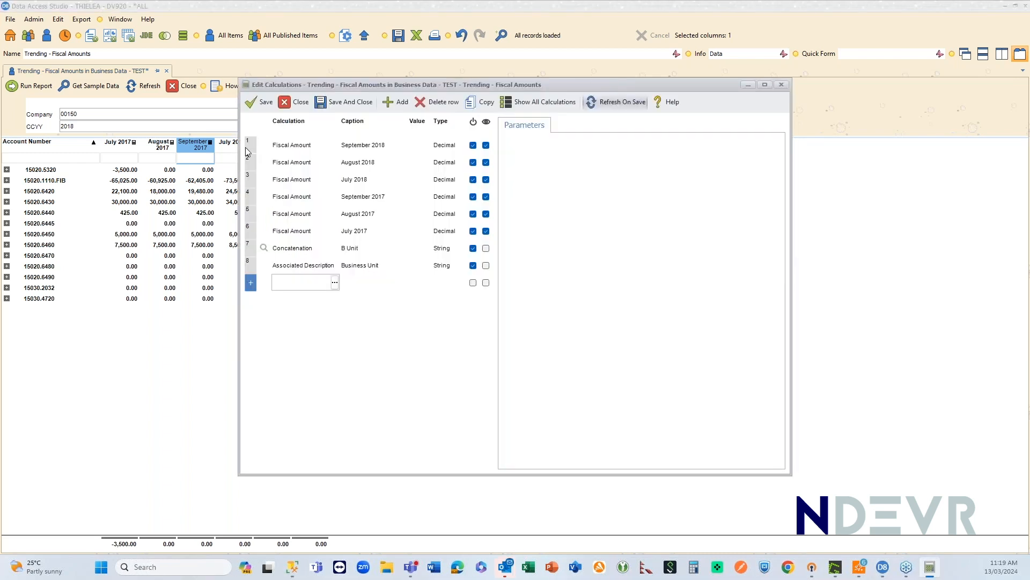
{"action": "left_click", "coordinate": [253, 239]}
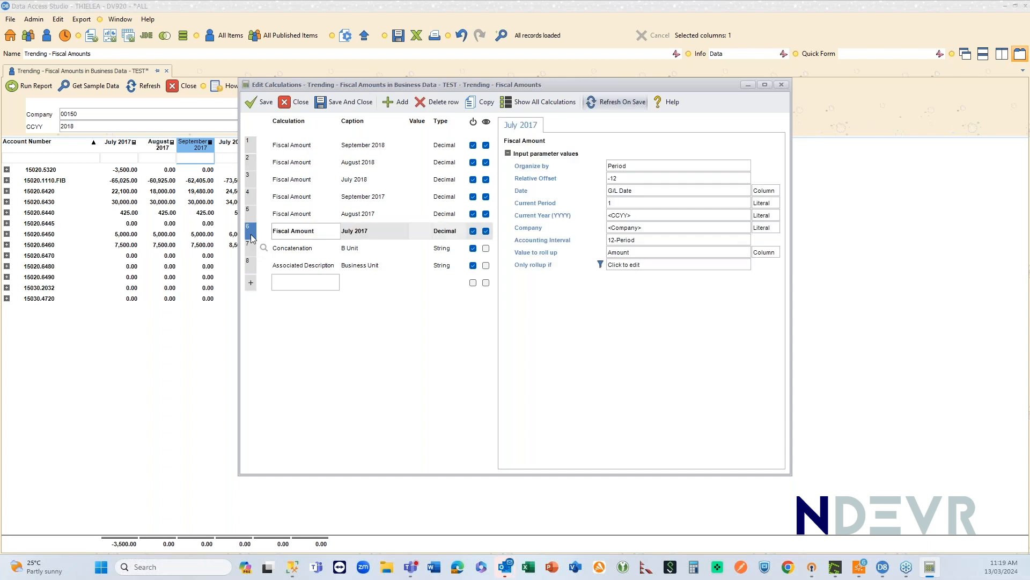
{"action": "left_click", "coordinate": [624, 179]}
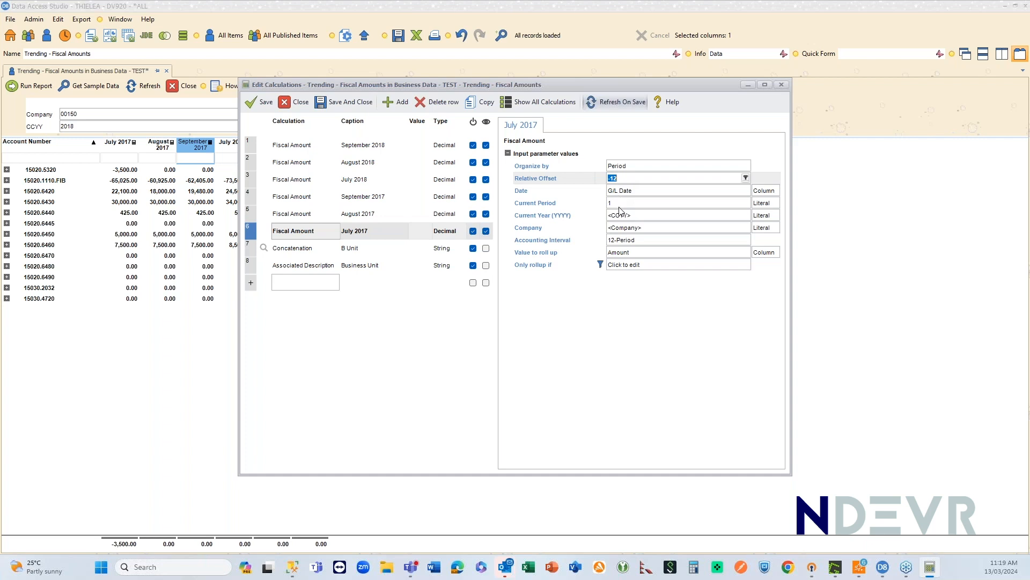
{"action": "key", "text": "Down"}
{"action": "key", "text": "Down"}
{"action": "left_click", "coordinate": [633, 193]}
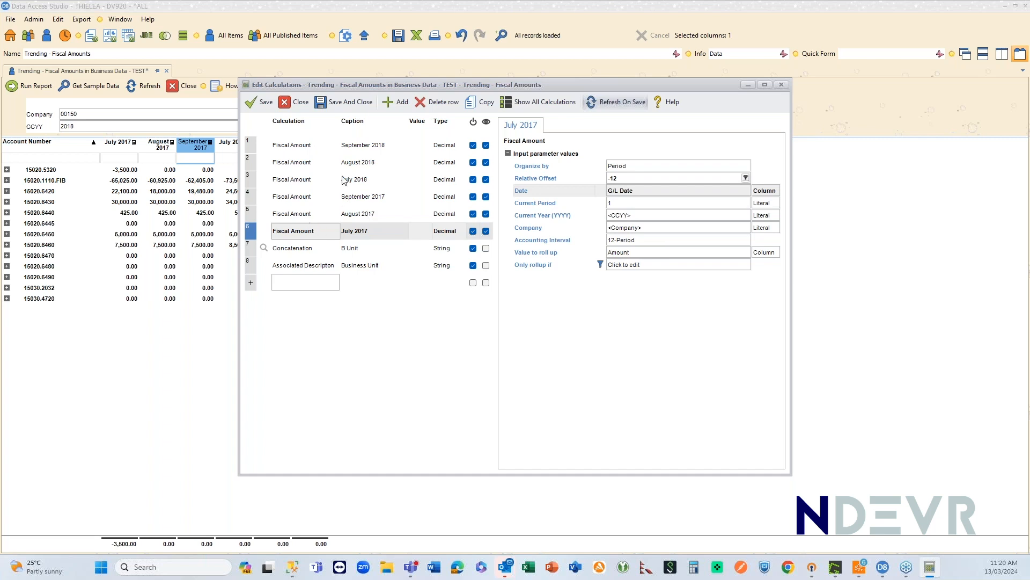
Compare the parameters of the September 2017 and September 2018 Fiscal Amount calculations, and close the calculations editor.
{"action": "left_click", "coordinate": [254, 198]}
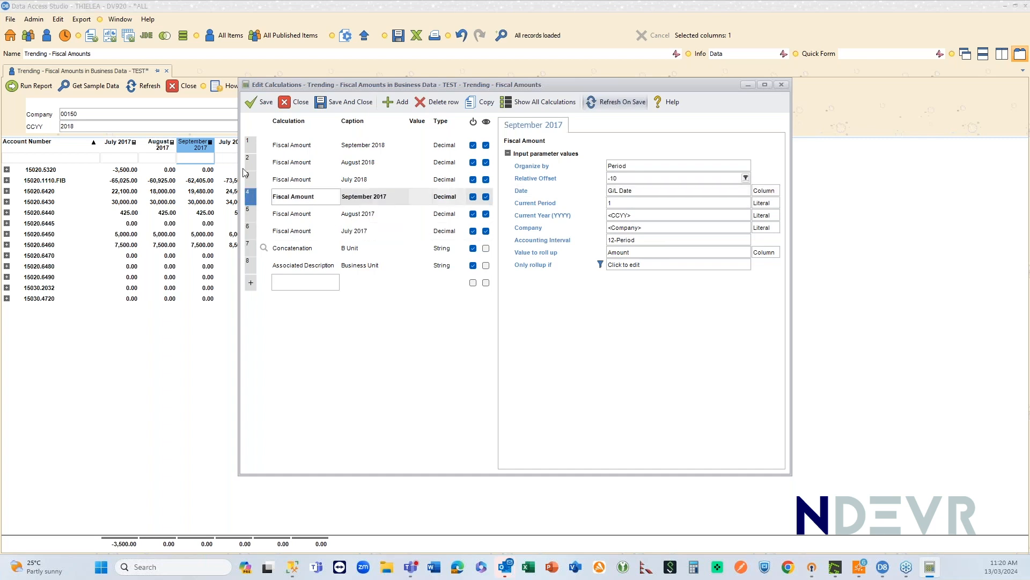
{"action": "left_click", "coordinate": [251, 147]}
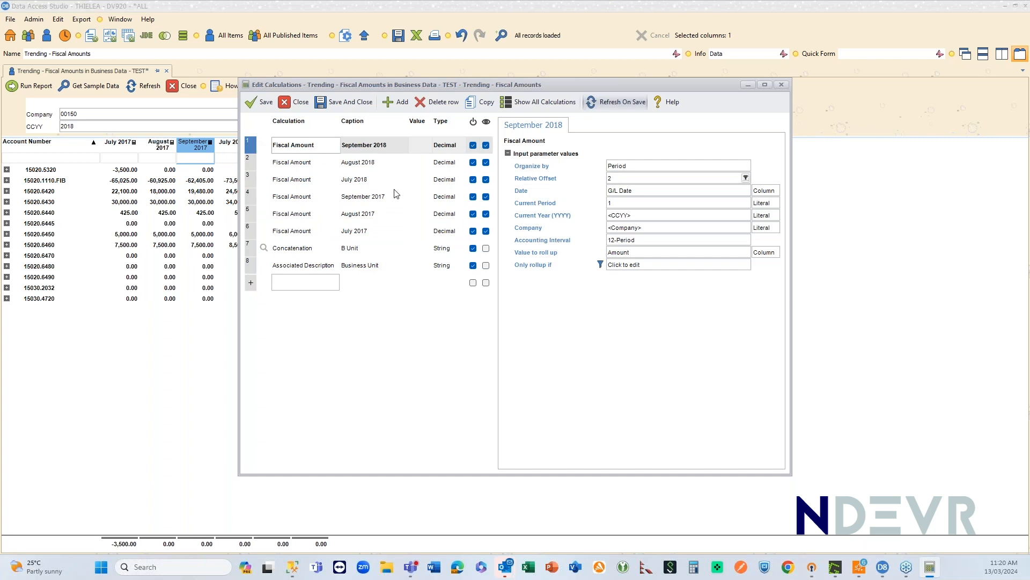
{"action": "left_click", "coordinate": [304, 103]}
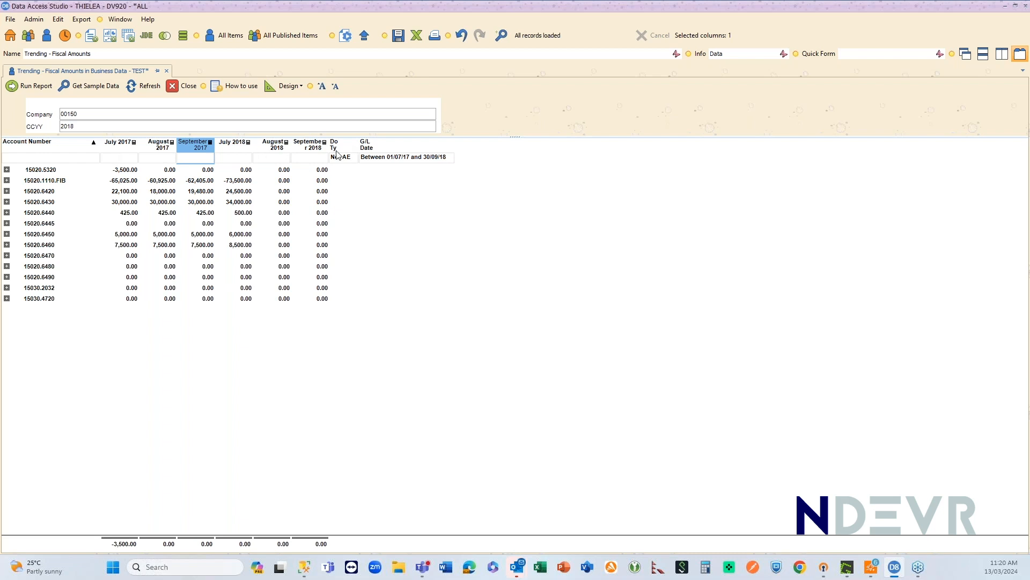
Undo the fiscal amounts trend and look through the trending options for the Account Number column.
{"action": "left_click", "coordinate": [463, 36]}
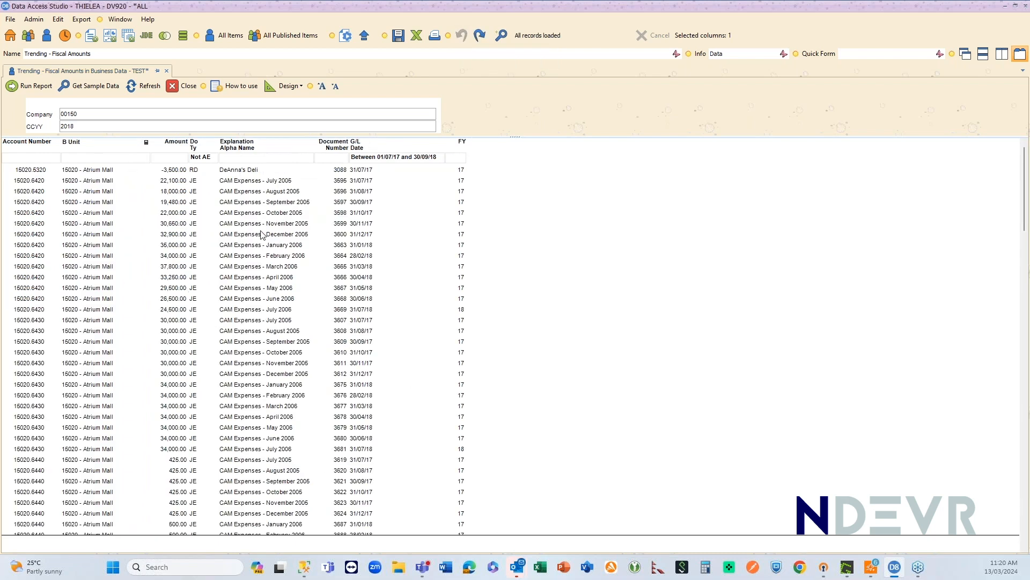
{"action": "right_click", "coordinate": [27, 143]}
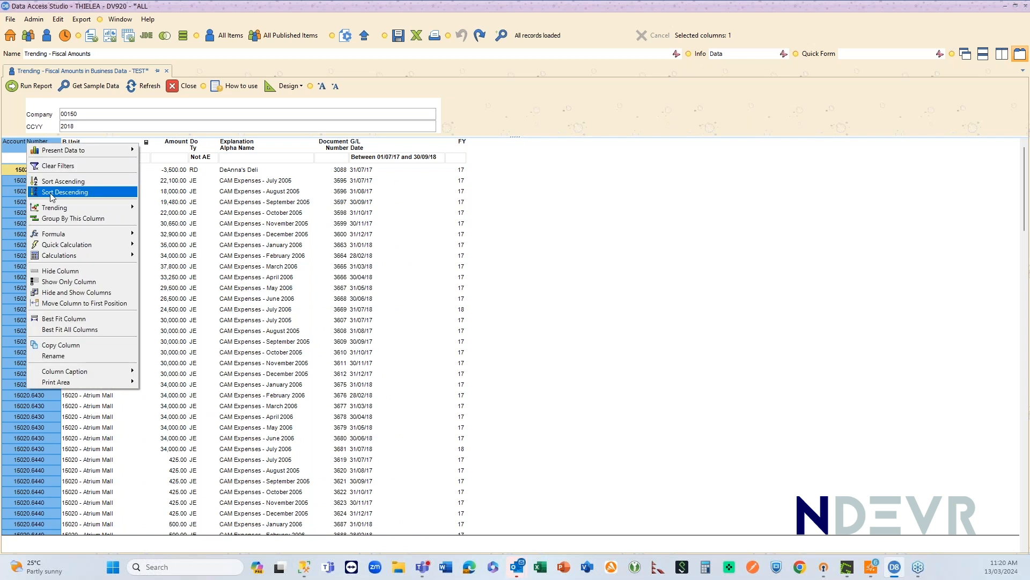
{"action": "mouse_move", "coordinate": [54, 208]}
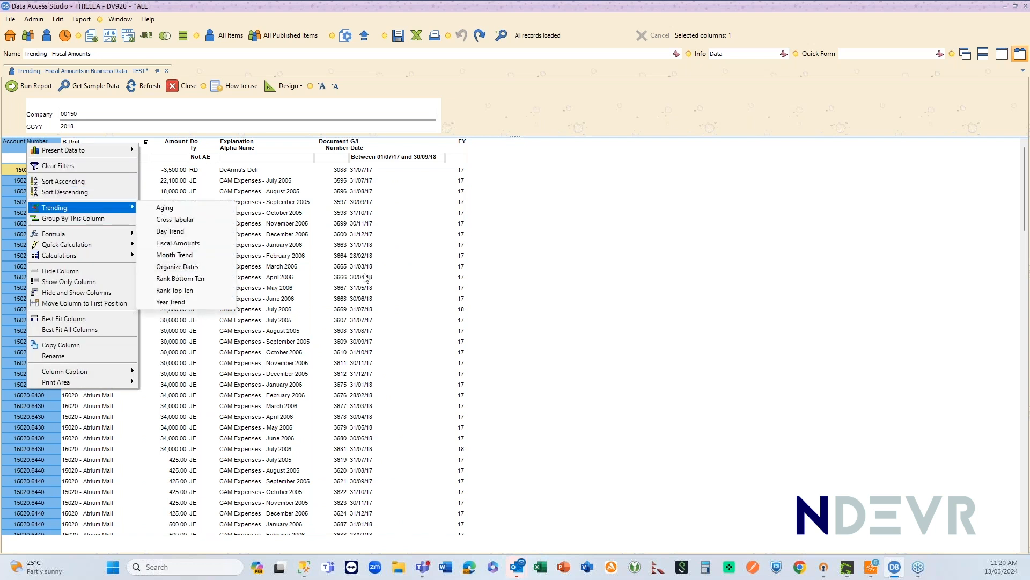
{"action": "left_click", "coordinate": [365, 277]}
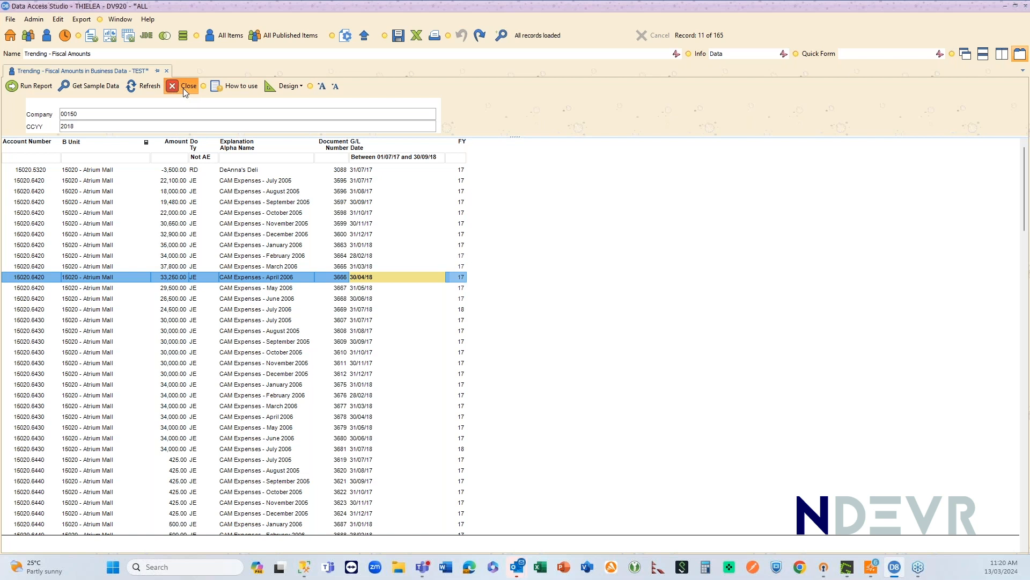
Close the fiscal amounts report without saving, and open and run the Trending - Month Trend report.
{"action": "left_click", "coordinate": [183, 89]}
{"action": "left_click", "coordinate": [514, 157]}
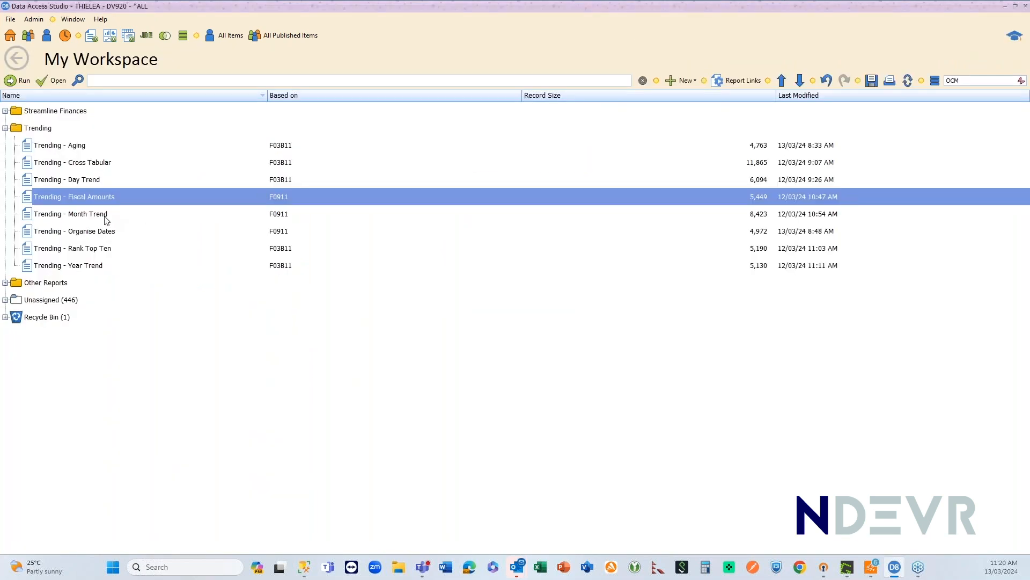
{"action": "double_click", "coordinate": [104, 215]}
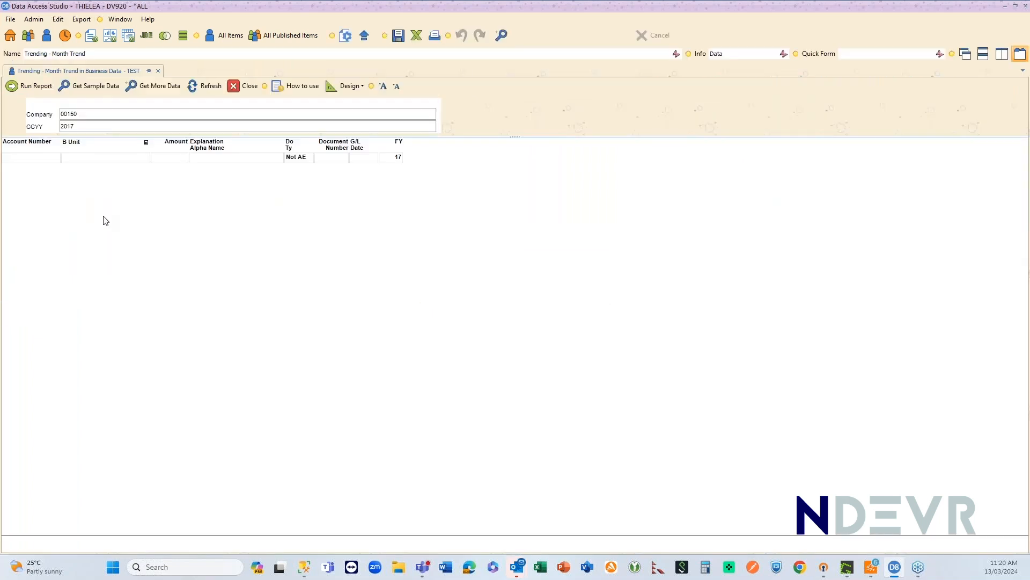
{"action": "left_click", "coordinate": [30, 88]}
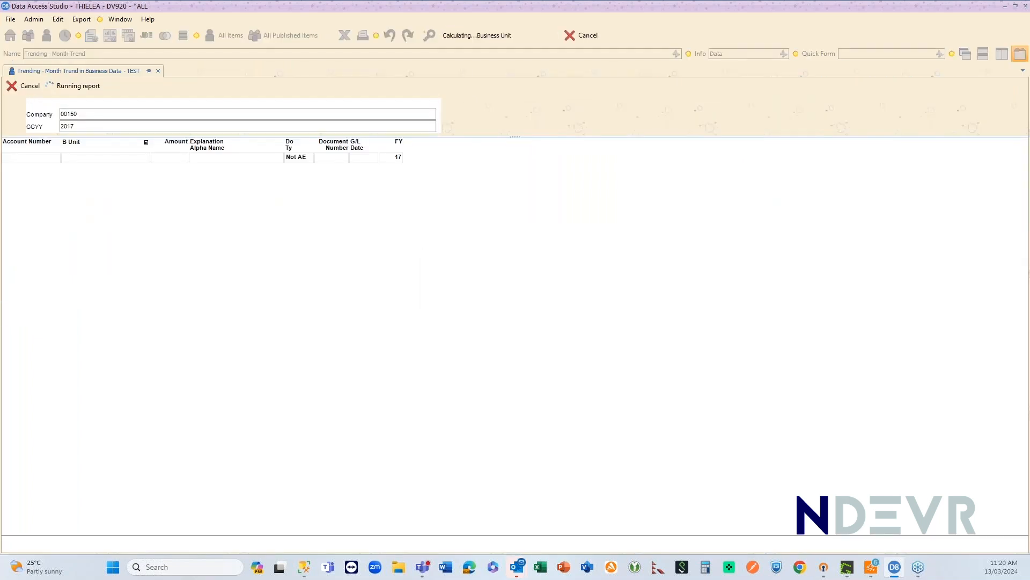
Generate a Month Trend for each Account Number with month columns for G/L Date and the sum of Amount.
{"action": "right_click", "coordinate": [19, 143]}
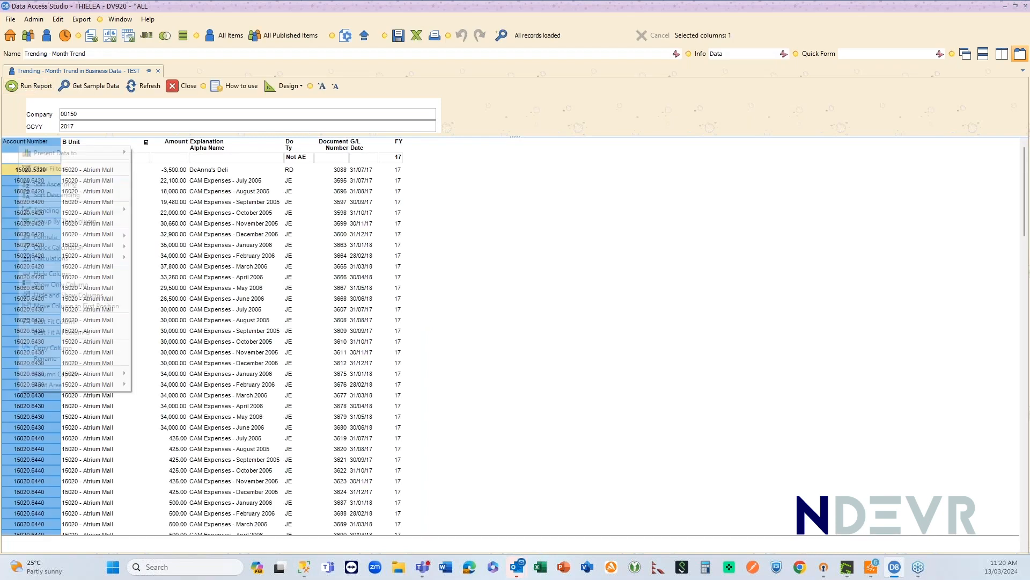
{"action": "mouse_move", "coordinate": [96, 210]}
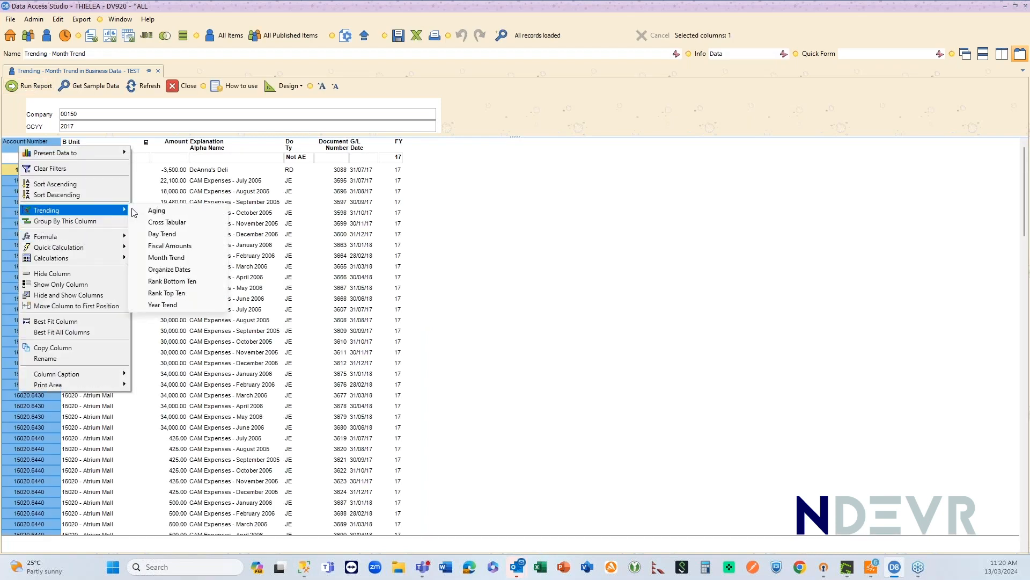
{"action": "left_click", "coordinate": [166, 258]}
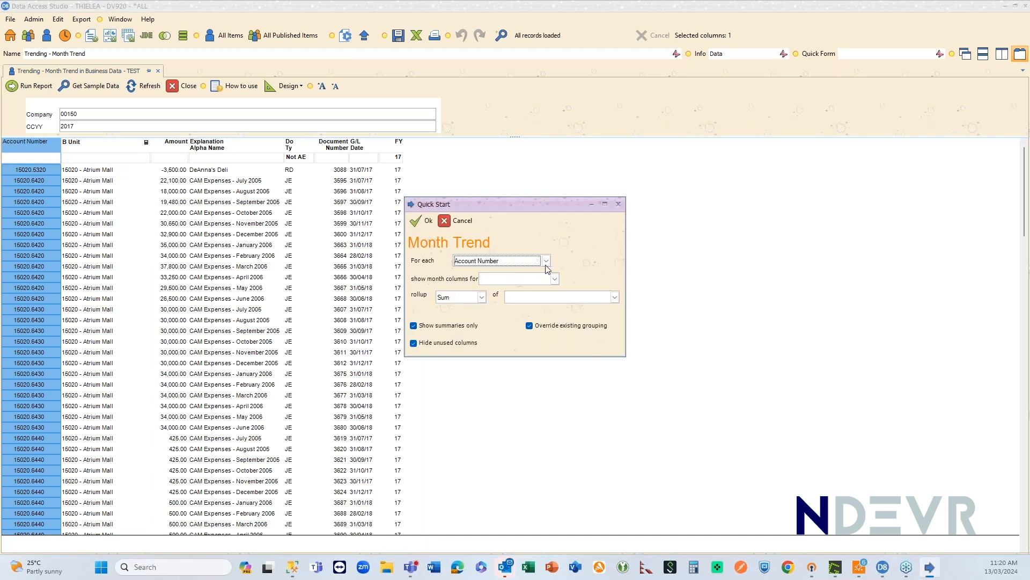
{"action": "left_click", "coordinate": [556, 279]}
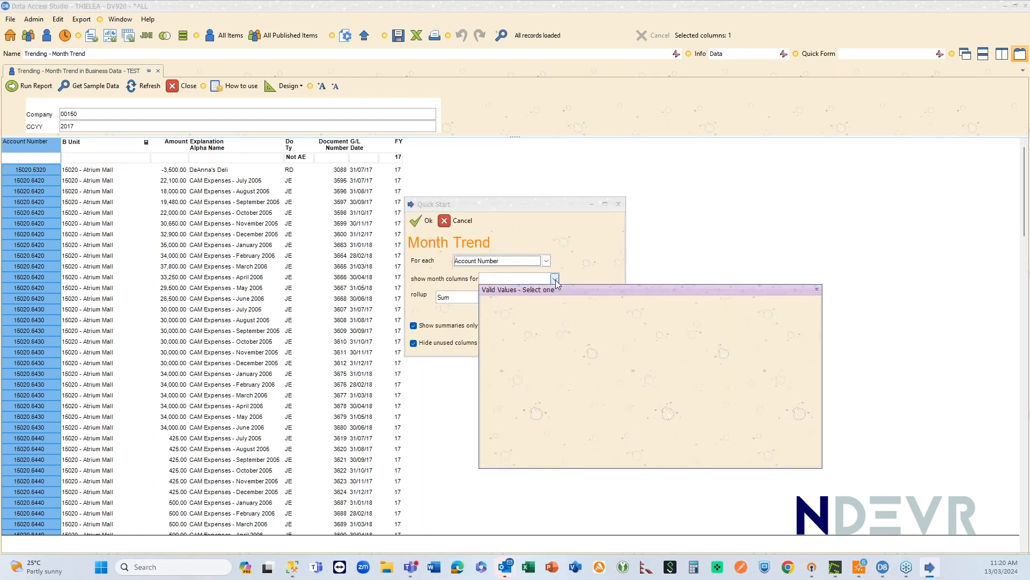
{"action": "double_click", "coordinate": [508, 355]}
{"action": "left_click", "coordinate": [519, 299]}
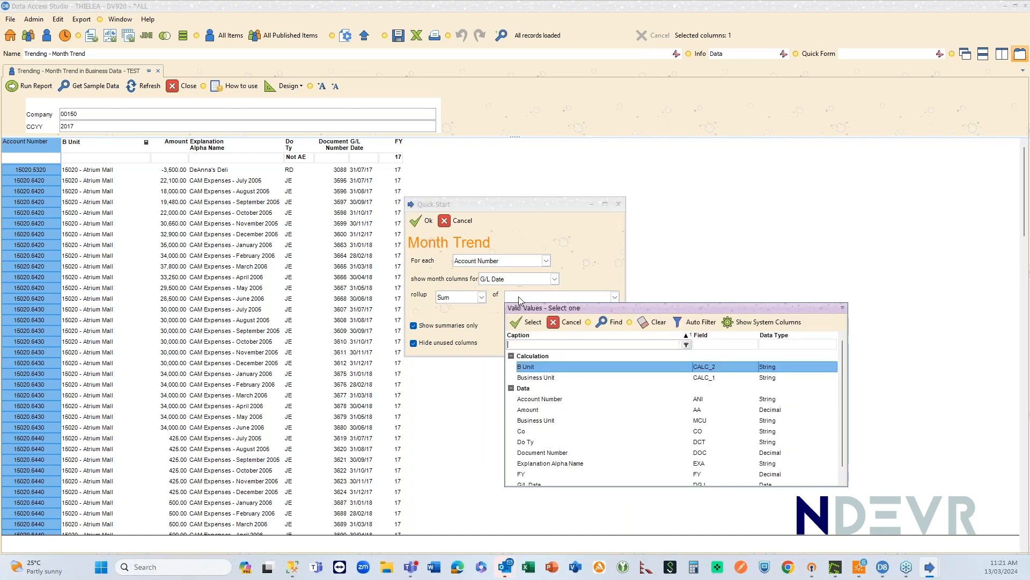
{"action": "type", "text": "am"}
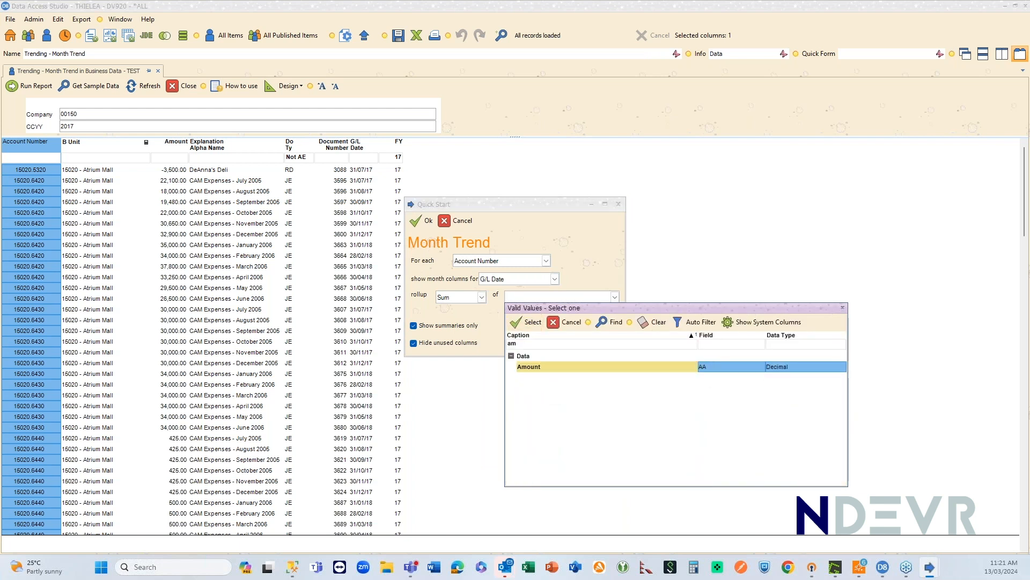
{"action": "double_click", "coordinate": [535, 368]}
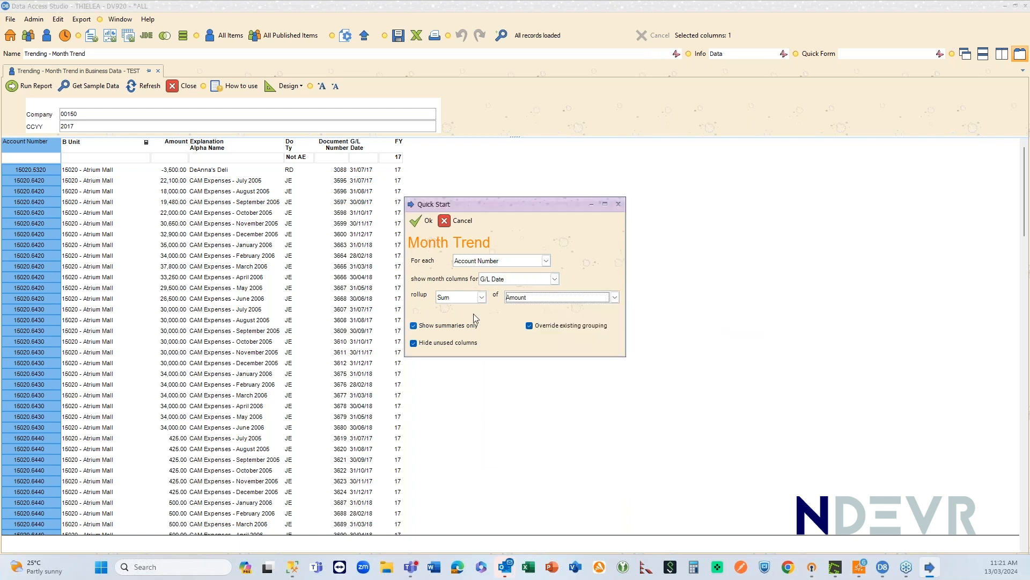
{"action": "left_click", "coordinate": [420, 225]}
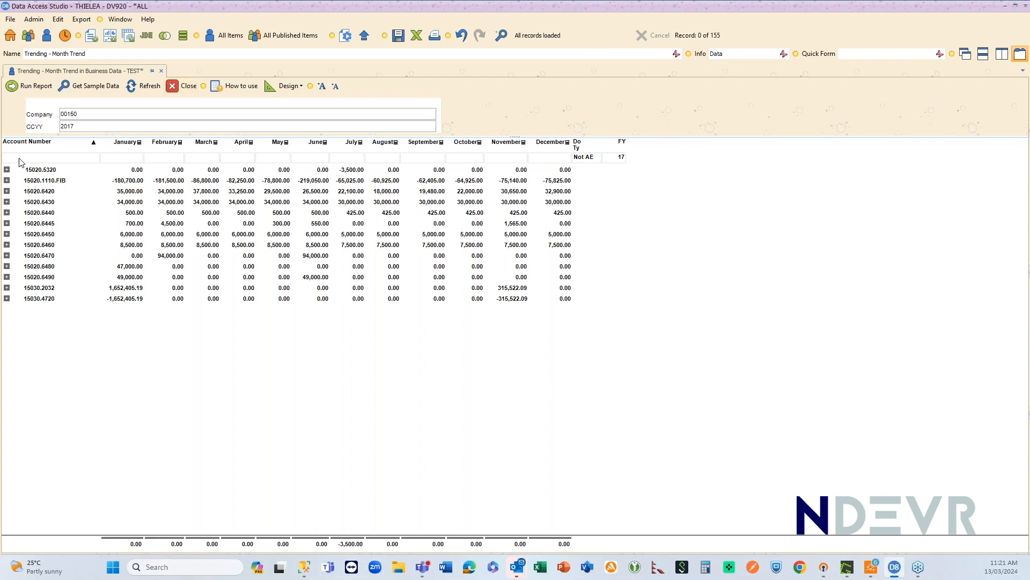
Present the month trend data to Excel.
{"action": "left_click", "coordinate": [295, 89]}
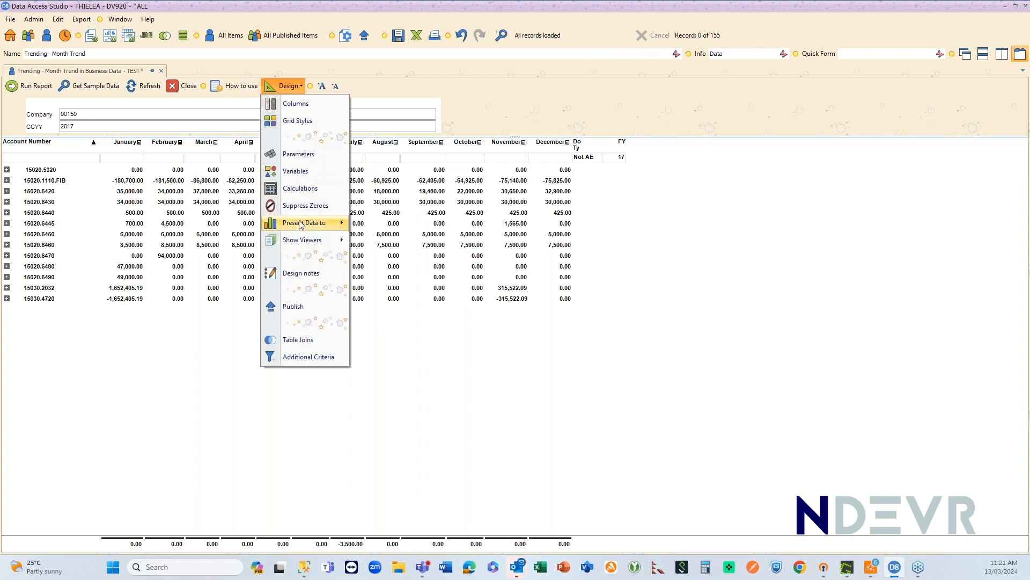
{"action": "mouse_move", "coordinate": [322, 222]}
{"action": "mouse_move", "coordinate": [390, 227]}
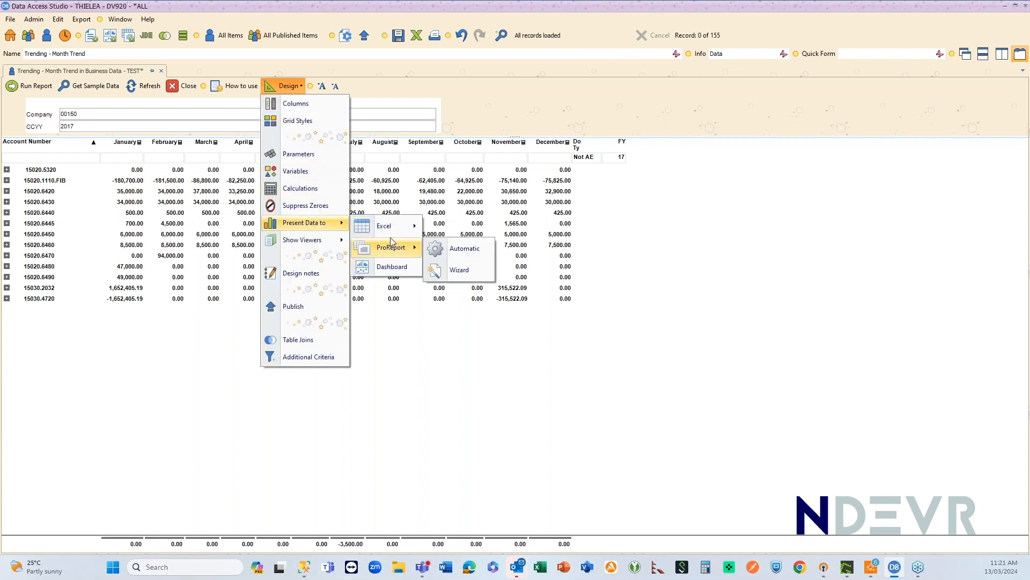
{"action": "left_click", "coordinate": [470, 227]}
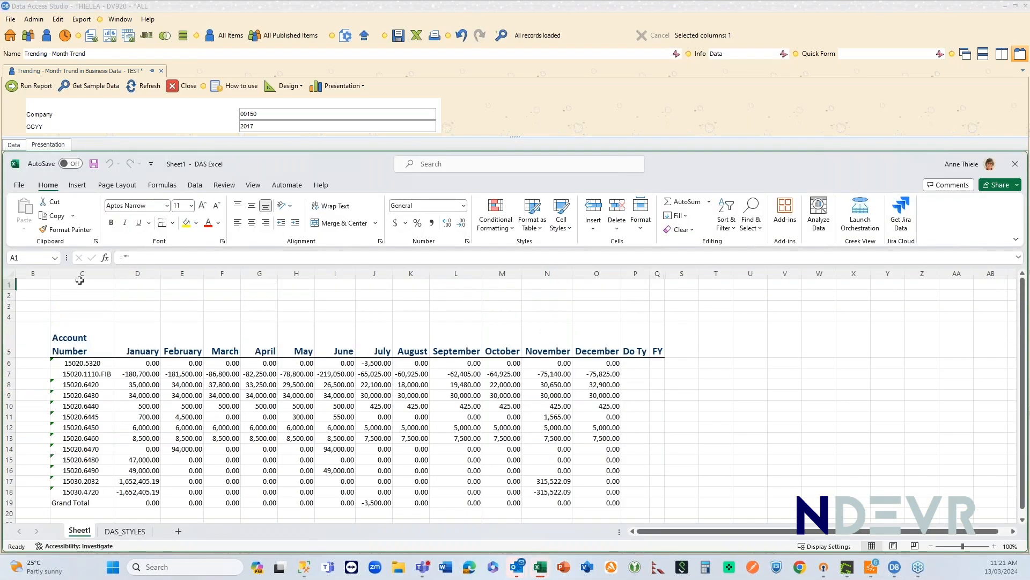
Select columns C to O, from Account Number to December, and open the recommended charts for them.
{"action": "left_click_drag", "start_coordinate": [80, 273], "coordinate": [604, 272]}
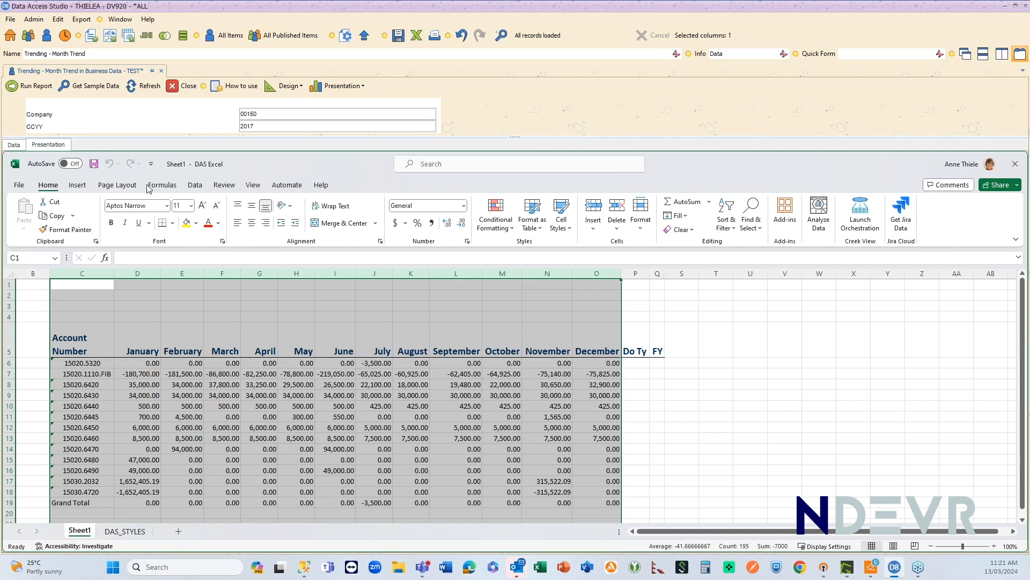
{"action": "left_click", "coordinate": [77, 185]}
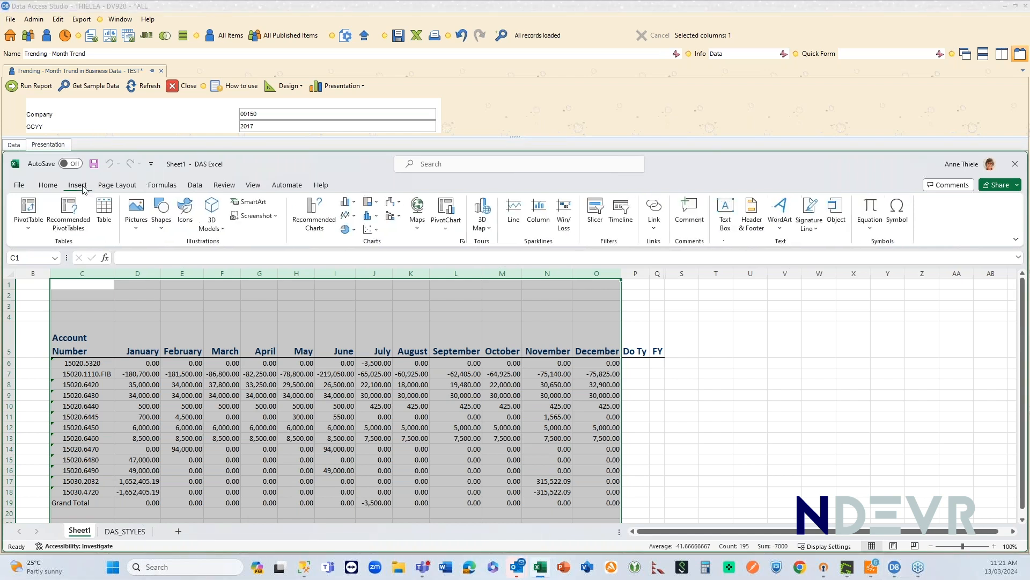
{"action": "left_click", "coordinate": [309, 224]}
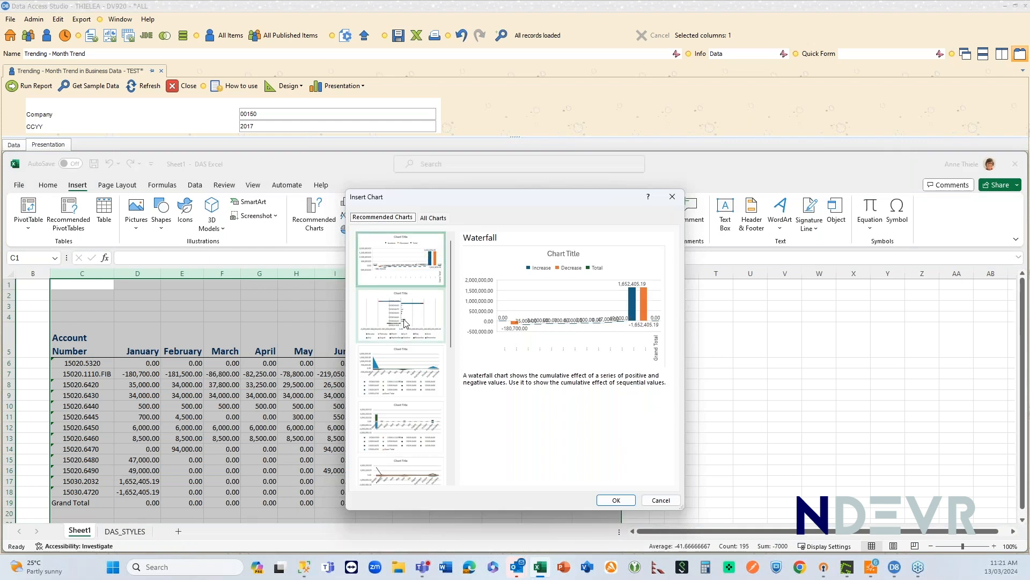
Preview the recommended charts, including Stacked Bar, Stacked Area and Line.
{"action": "left_click", "coordinate": [406, 323]}
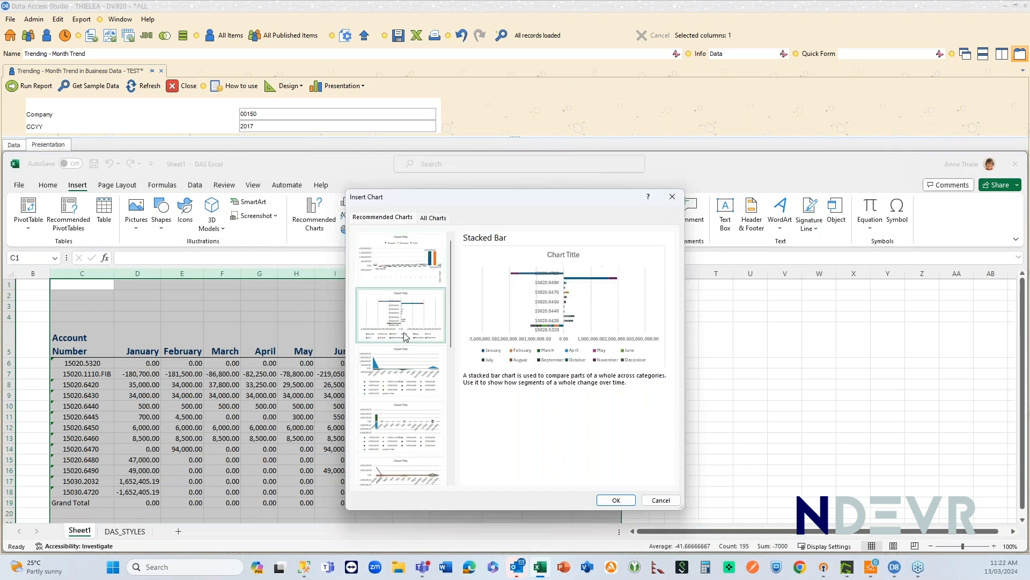
{"action": "left_click", "coordinate": [399, 368]}
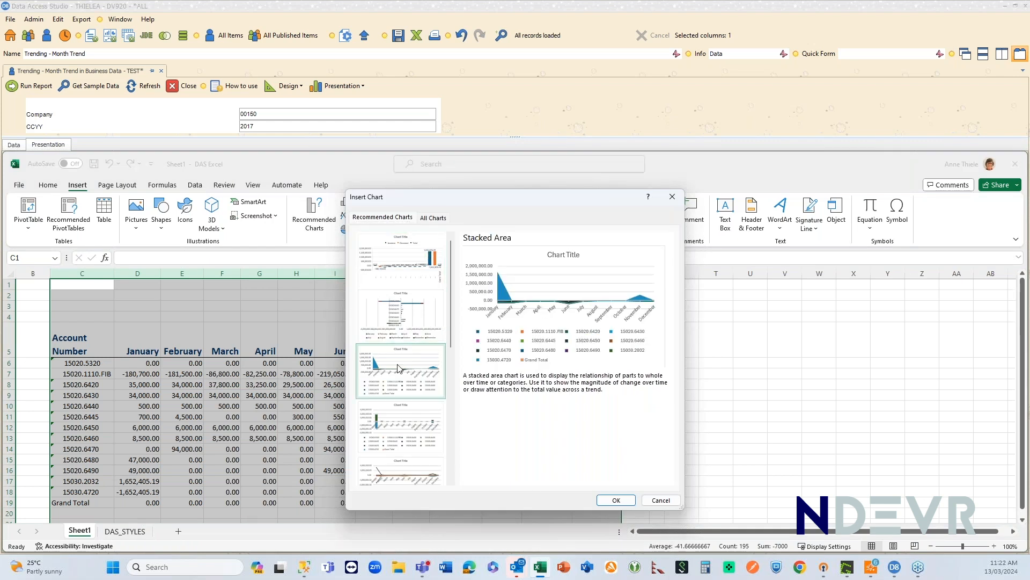
{"action": "scroll", "coordinate": [400, 369], "scroll_direction": "down", "scroll_amount": 3}
{"action": "left_click", "coordinate": [401, 310]}
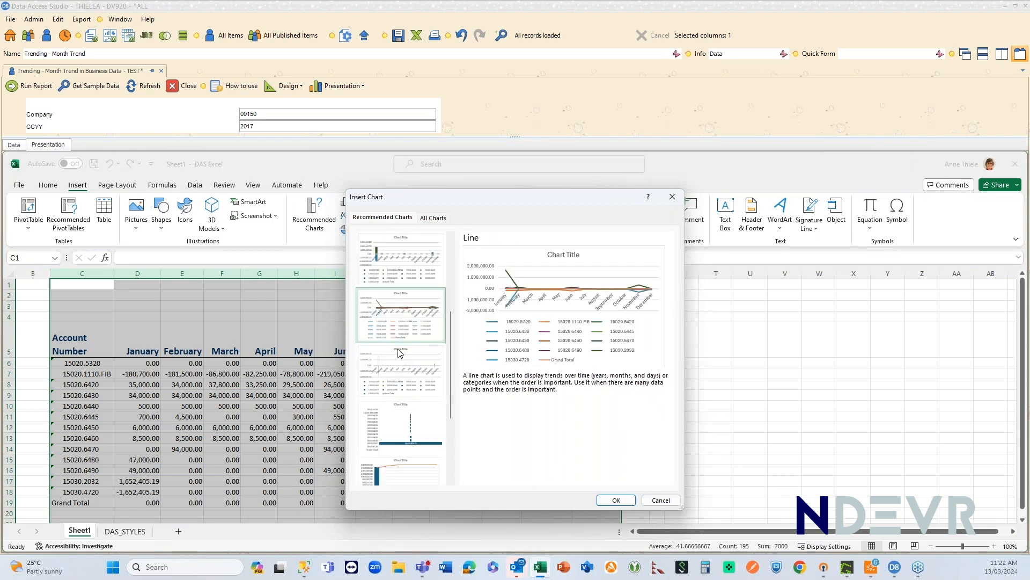
{"action": "left_click", "coordinate": [402, 417]}
{"action": "scroll", "coordinate": [413, 334], "scroll_direction": "up", "scroll_amount": 3}
Insert the recommended Waterfall chart and place it on the sheet beside the December column.
{"action": "left_click", "coordinate": [381, 263]}
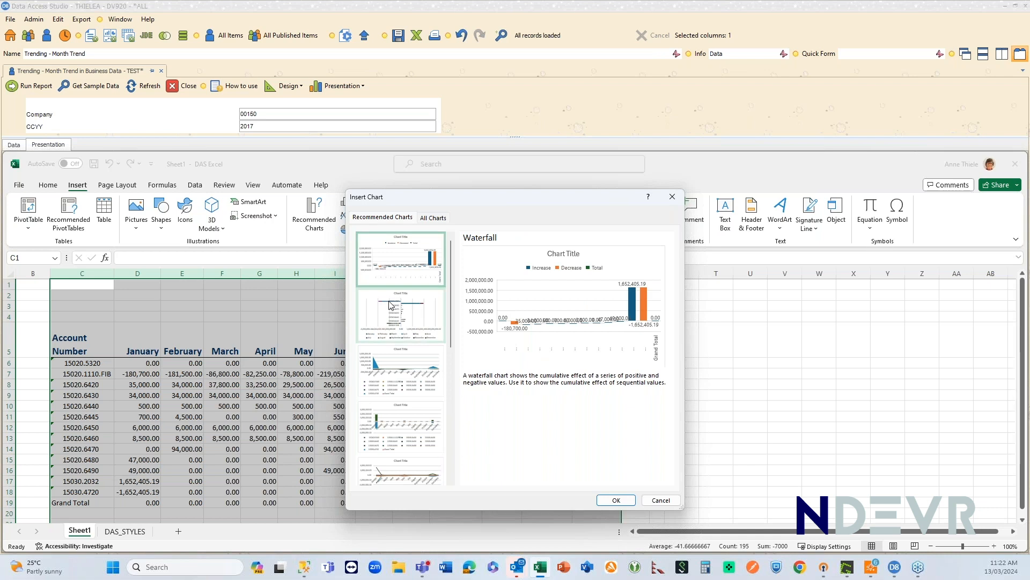
{"action": "left_click", "coordinate": [617, 501]}
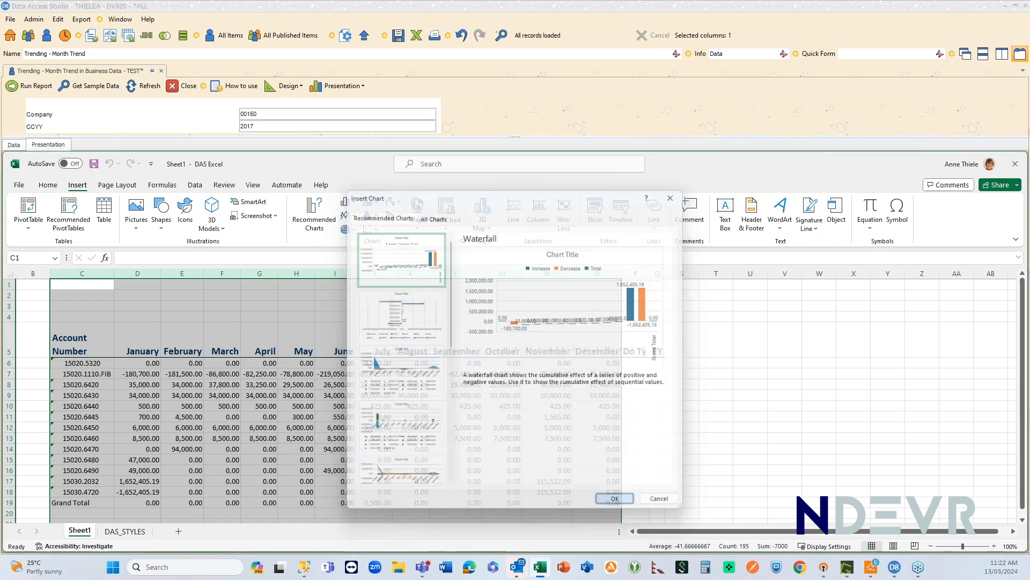
{"action": "left_click_drag", "start_coordinate": [448, 331], "coordinate": [687, 312]}
{"action": "left_click", "coordinate": [750, 317]}
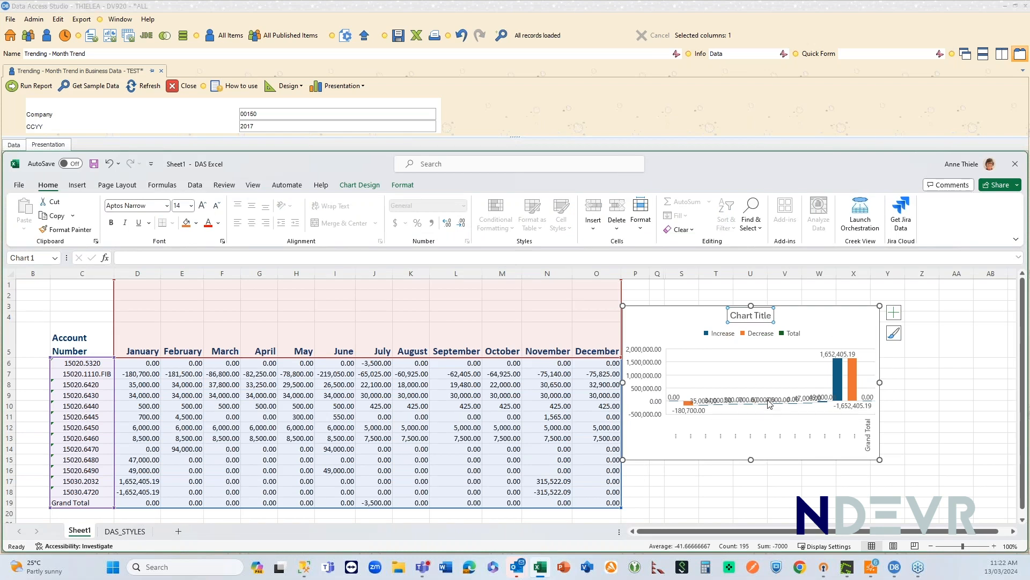
Enlarge the waterfall chart so its account labels fit, and switch between the report's data and its Excel presentation.
{"action": "left_click_drag", "start_coordinate": [880, 460], "coordinate": [953, 494]}
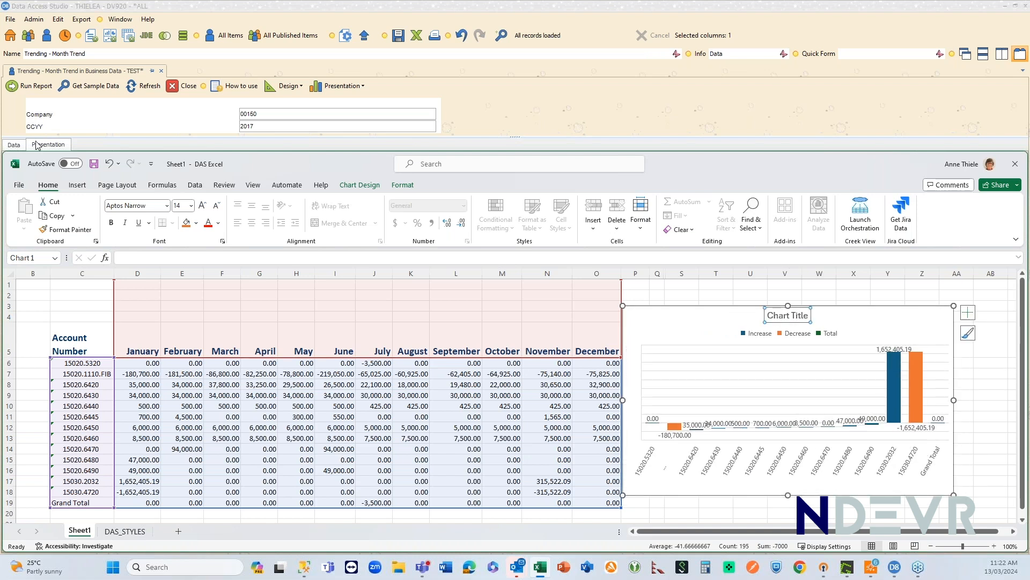
{"action": "left_click", "coordinate": [13, 145]}
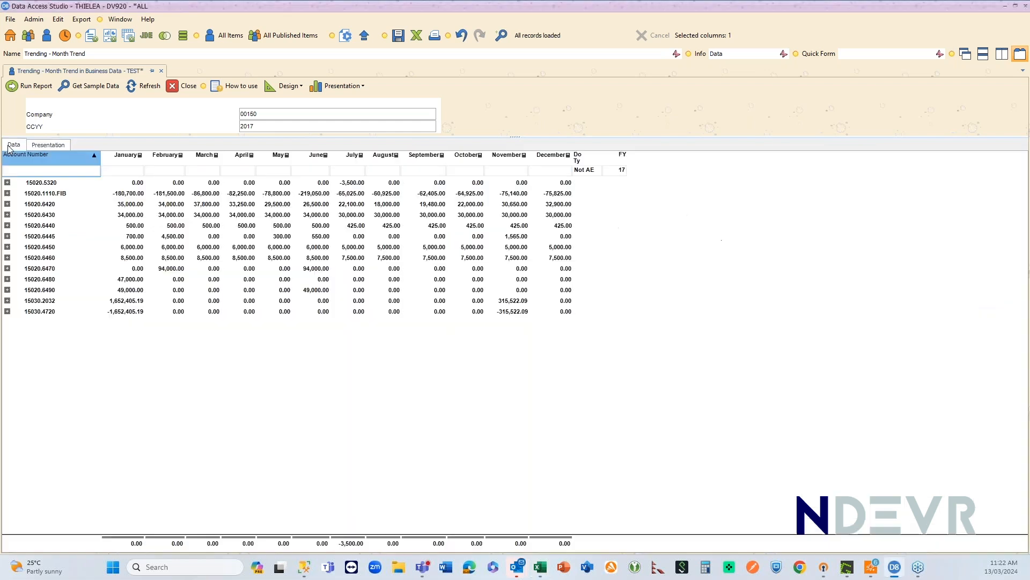
{"action": "left_click", "coordinate": [47, 145]}
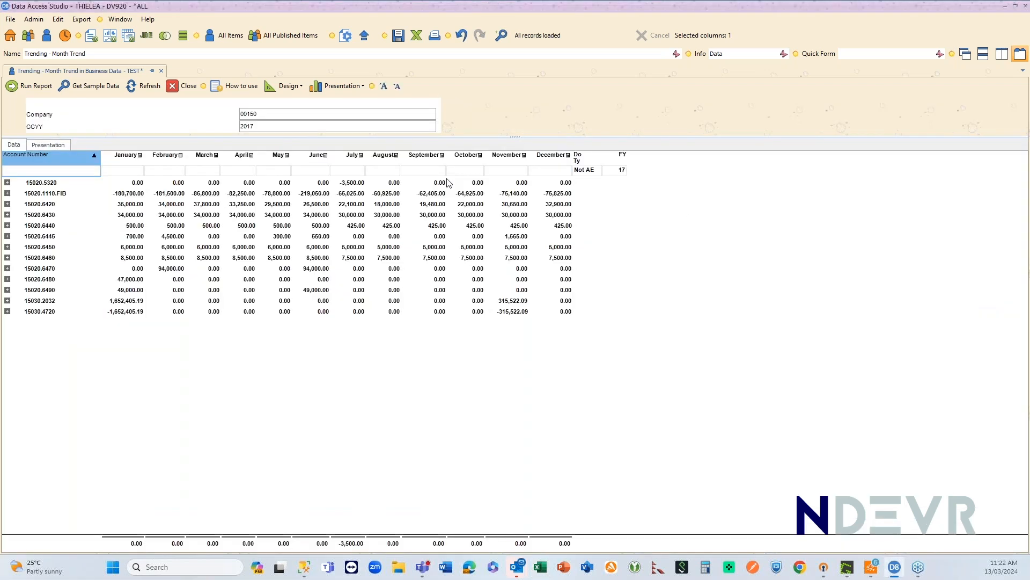
{"action": "left_click", "coordinate": [53, 146]}
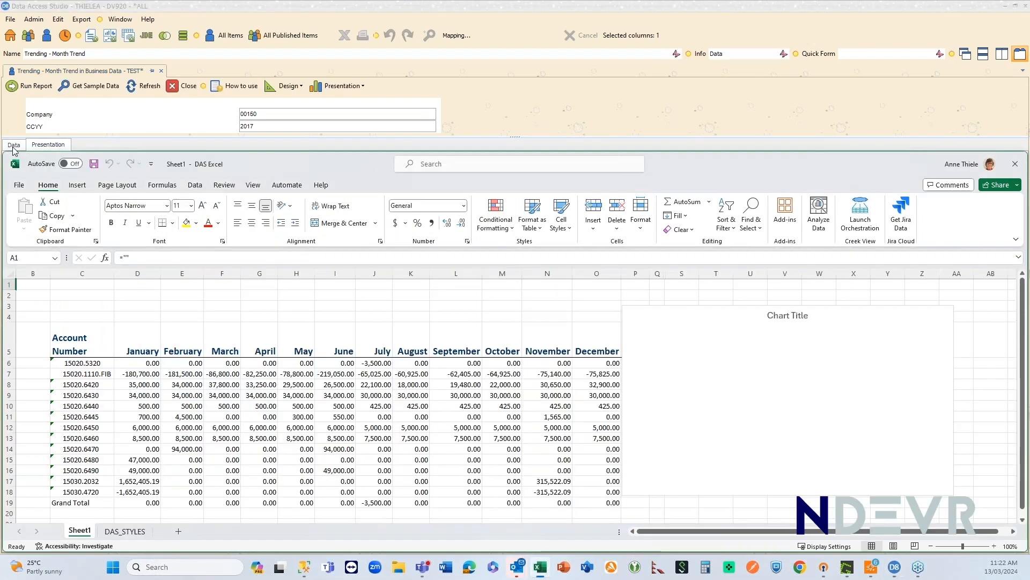
Close the month trend report without saving its changes and open the Trending - Organise Dates report.
{"action": "left_click", "coordinate": [182, 86]}
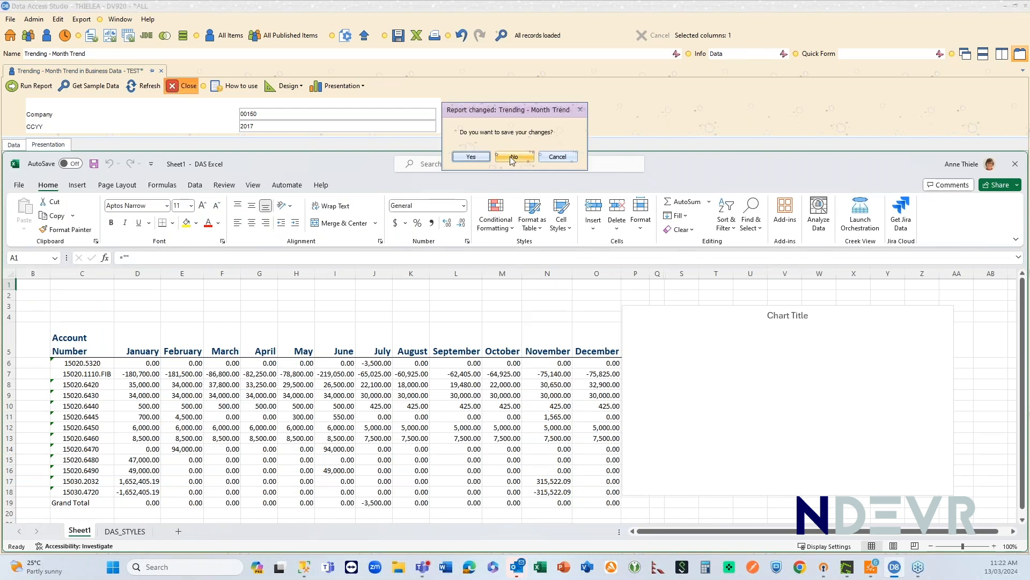
{"action": "left_click", "coordinate": [510, 157]}
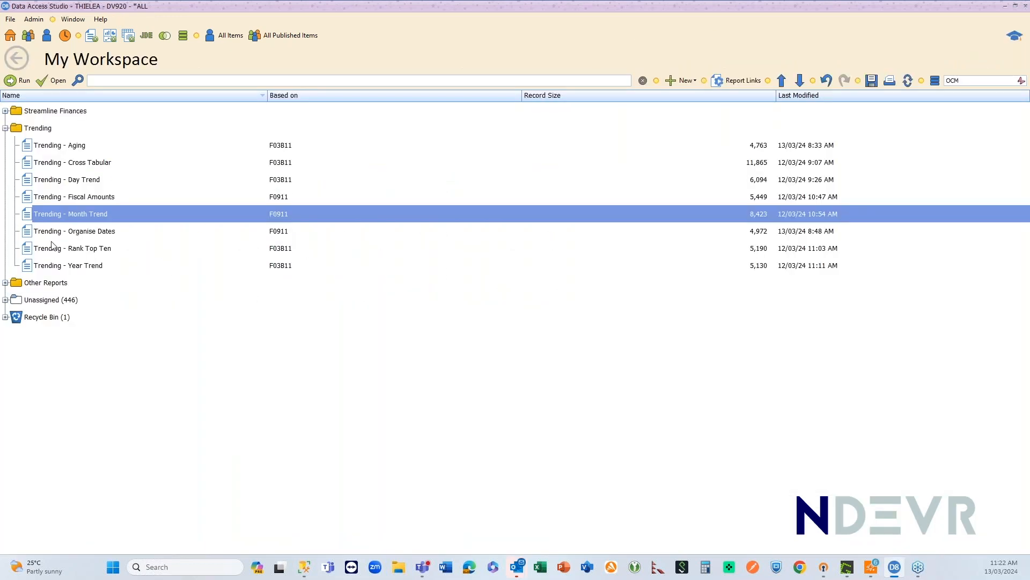
{"action": "left_click", "coordinate": [65, 235]}
{"action": "double_click", "coordinate": [65, 235]}
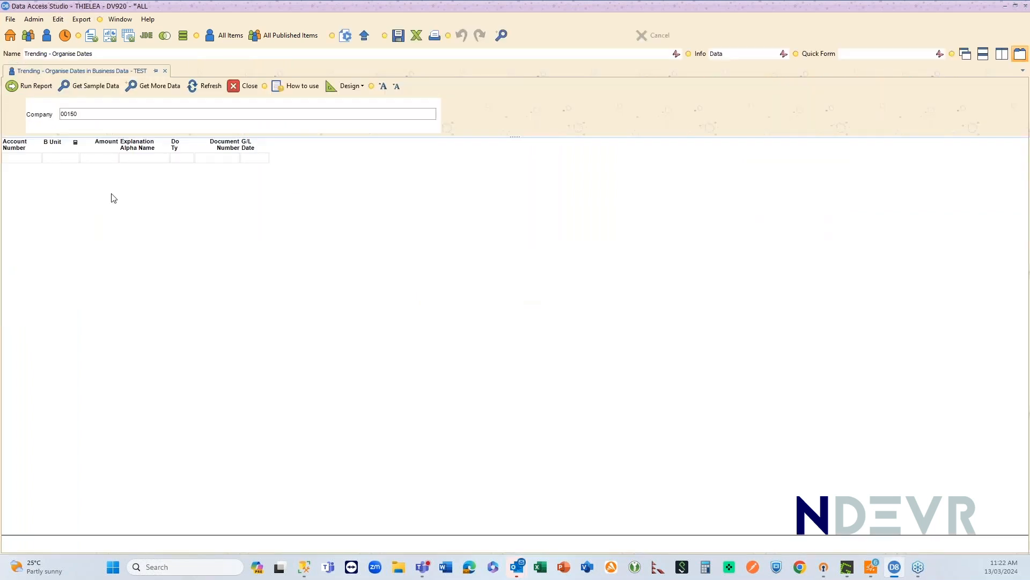
Run the report for company 00150 and start the Organize Dates trending on the Account Number column.
{"action": "left_click", "coordinate": [20, 90]}
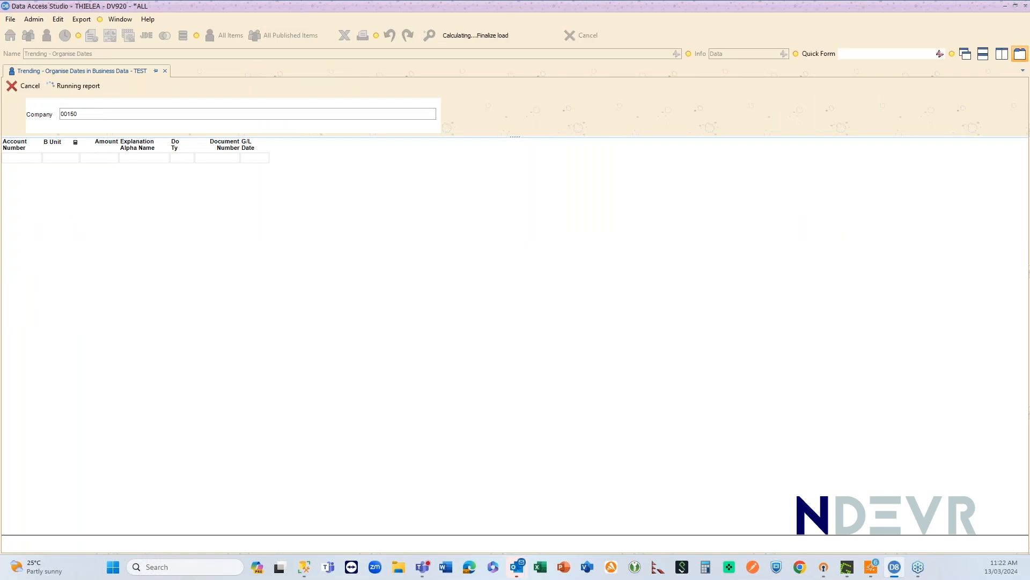
{"action": "left_click", "coordinate": [28, 142]}
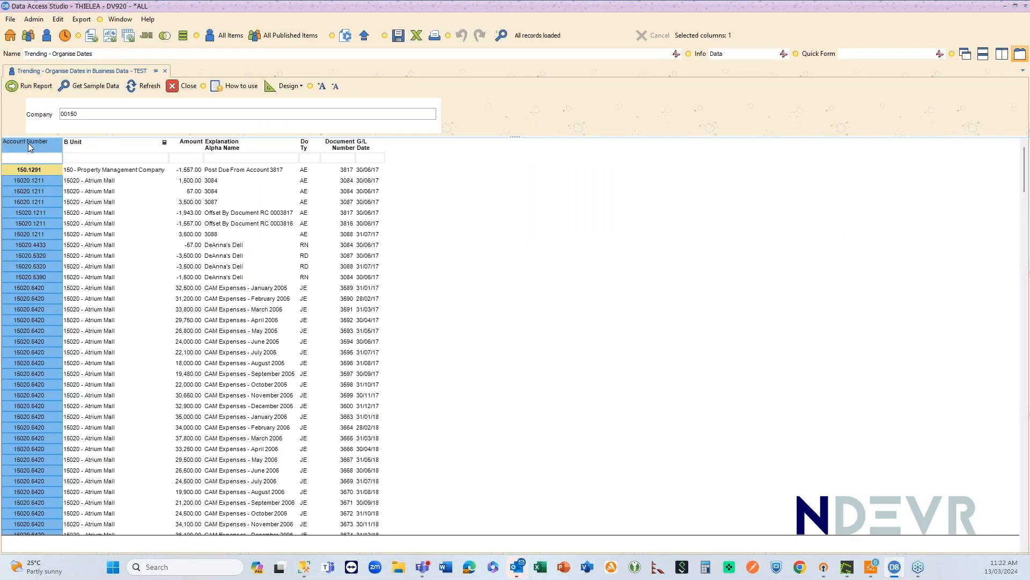
{"action": "right_click", "coordinate": [28, 142]}
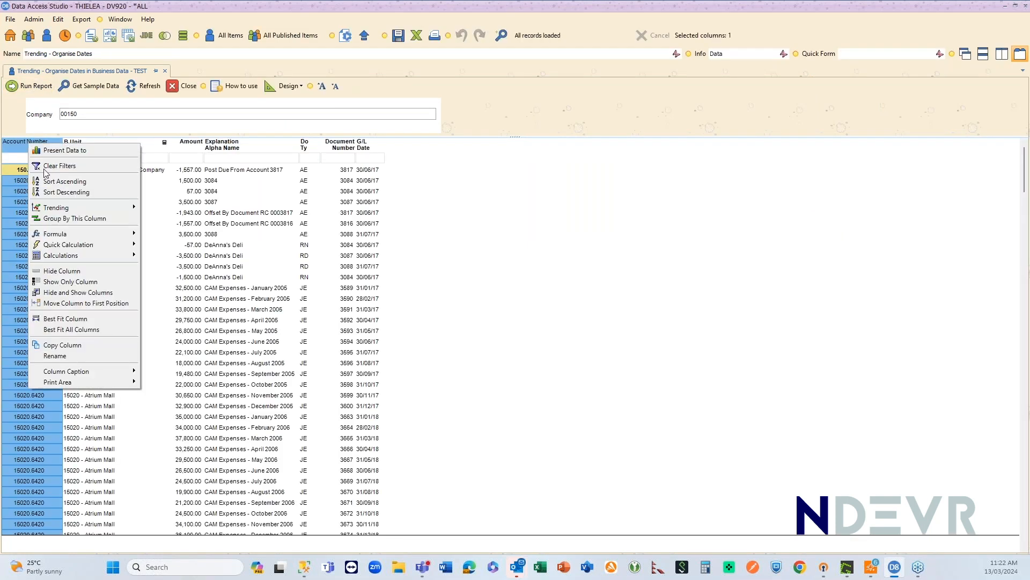
{"action": "mouse_move", "coordinate": [81, 208]}
{"action": "left_click", "coordinate": [192, 268]}
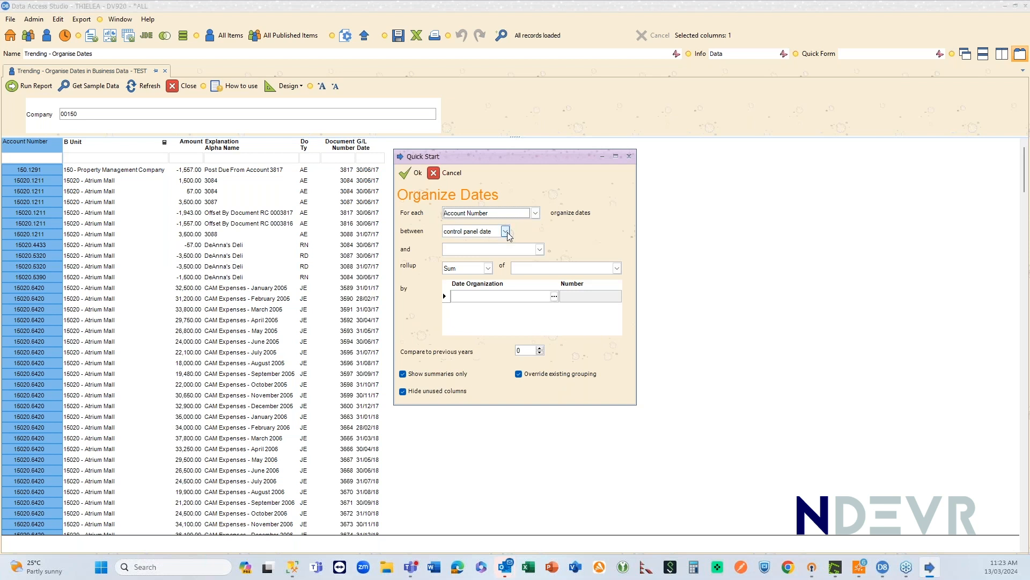
Set the dates to be organized between the control panel date and G/L Date, rolling up the Sum of Amount.
{"action": "left_click", "coordinate": [505, 231]}
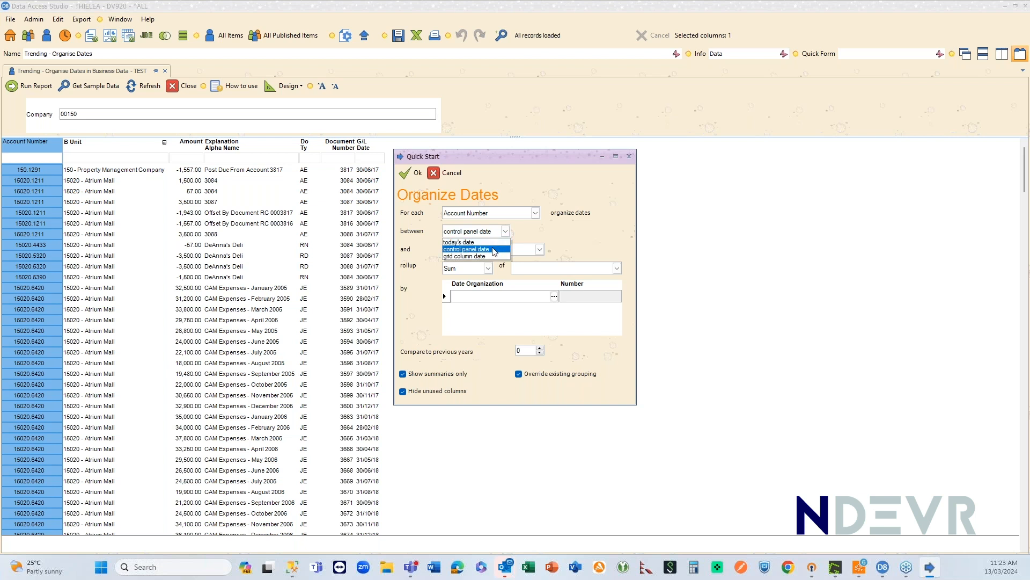
{"action": "left_click", "coordinate": [480, 250]}
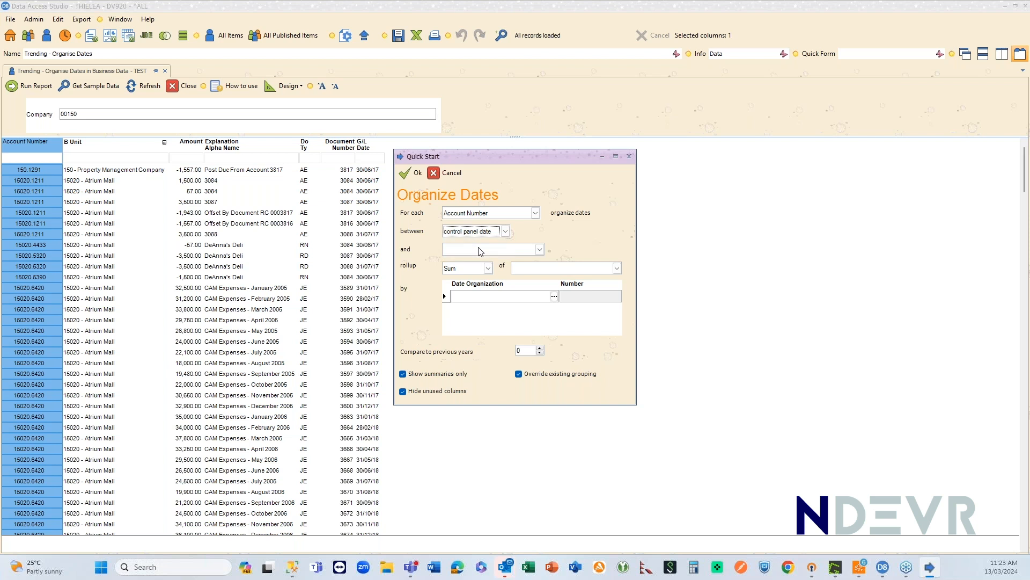
{"action": "left_click", "coordinate": [540, 249]}
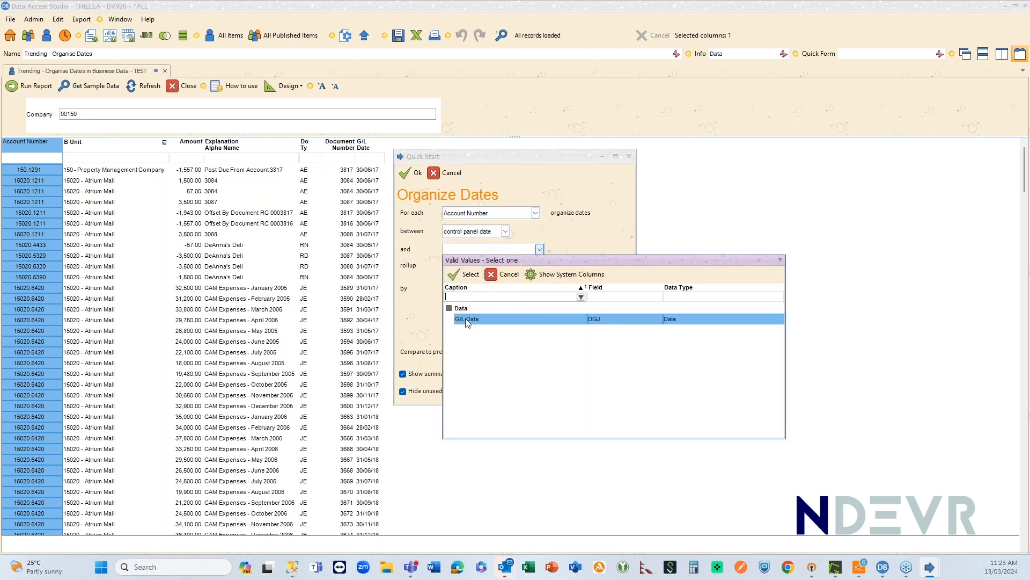
{"action": "double_click", "coordinate": [467, 321]}
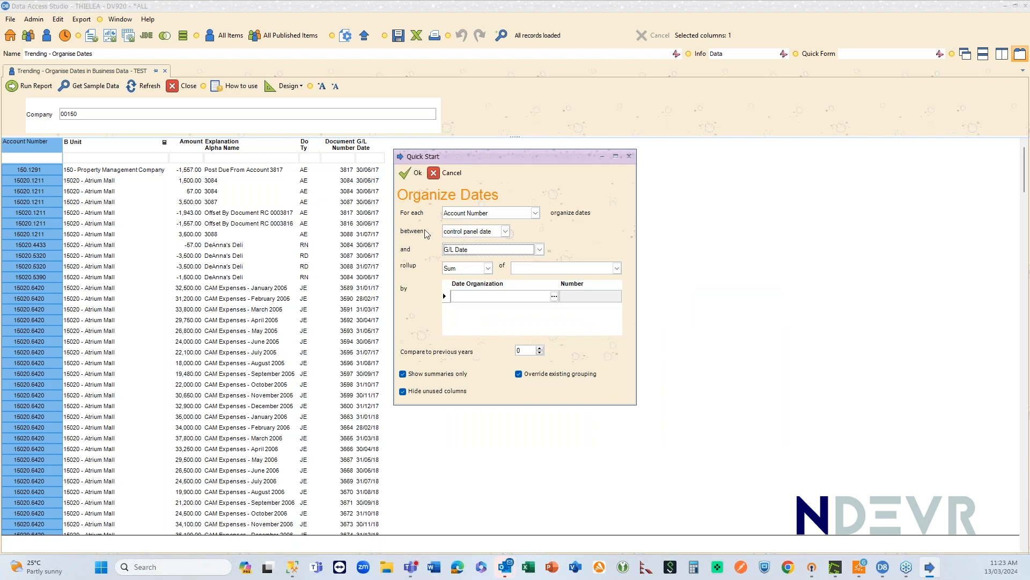
{"action": "left_click", "coordinate": [525, 269]}
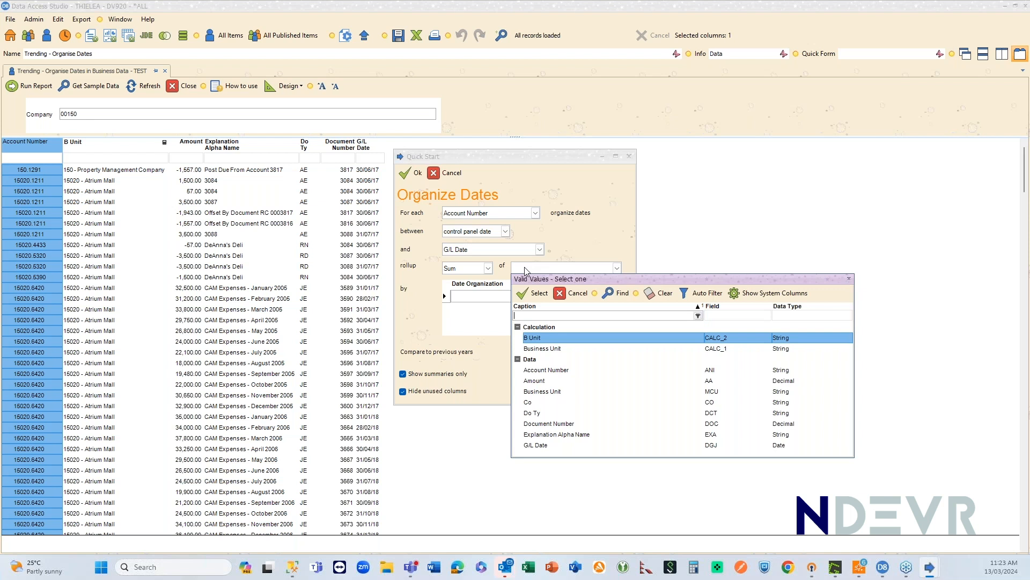
{"action": "type", "text": "am"}
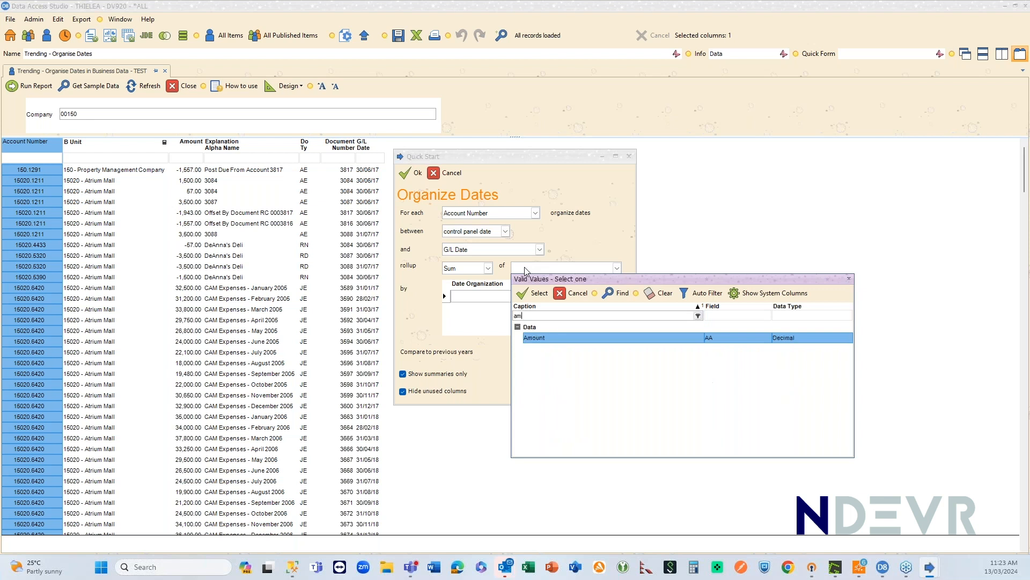
{"action": "double_click", "coordinate": [537, 340]}
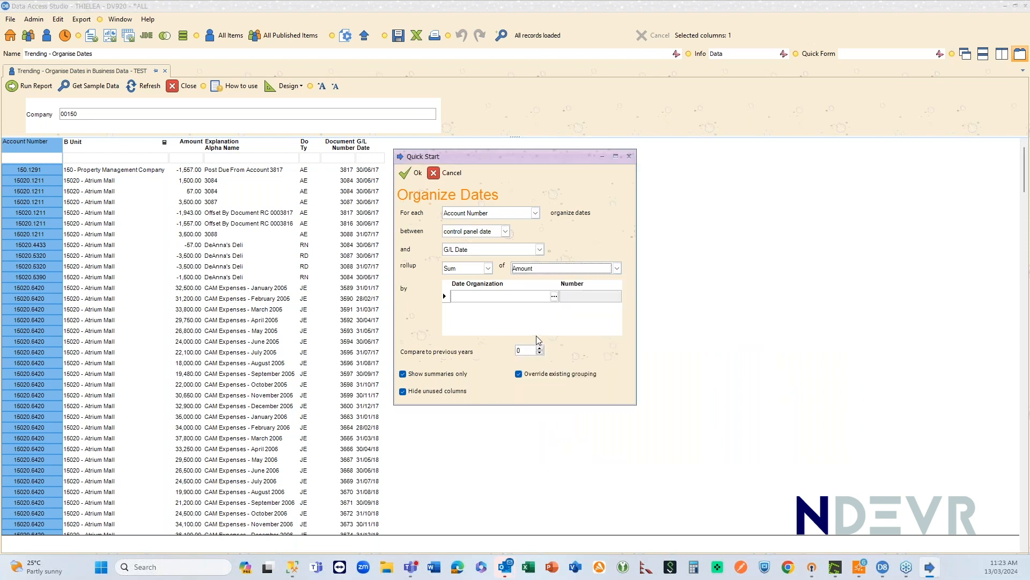
Organize the dates by the Last Months with number 3, compare to 1 previous year, and apply the trend.
{"action": "left_click", "coordinate": [547, 297]}
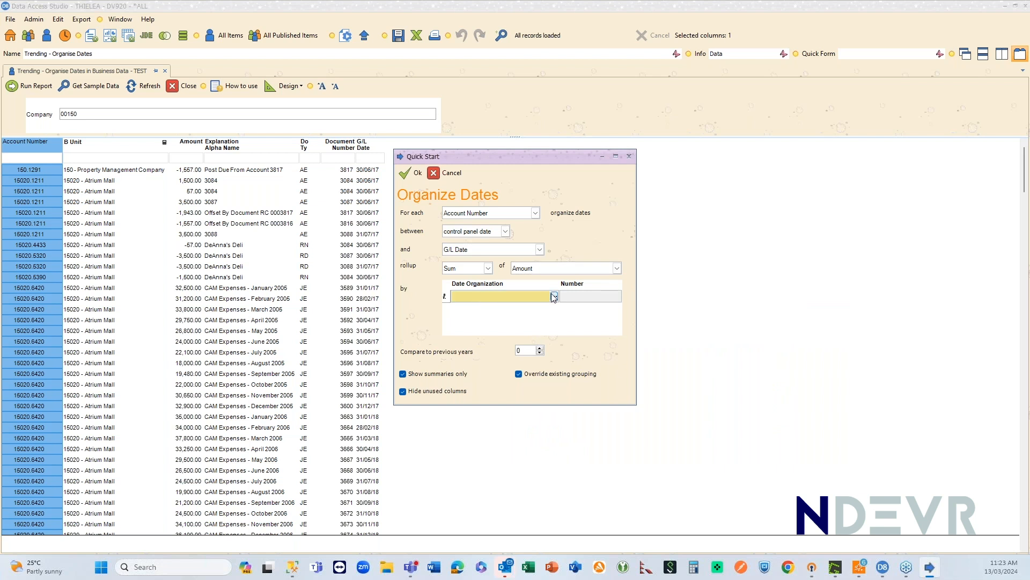
{"action": "left_click", "coordinate": [554, 296]}
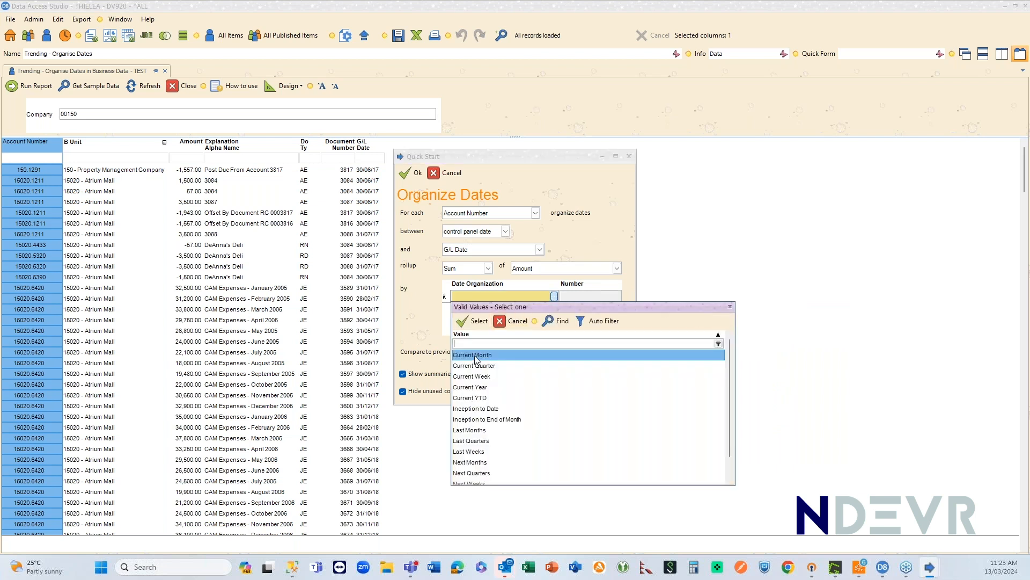
{"action": "scroll", "coordinate": [481, 440], "scroll_direction": "down", "scroll_amount": 1}
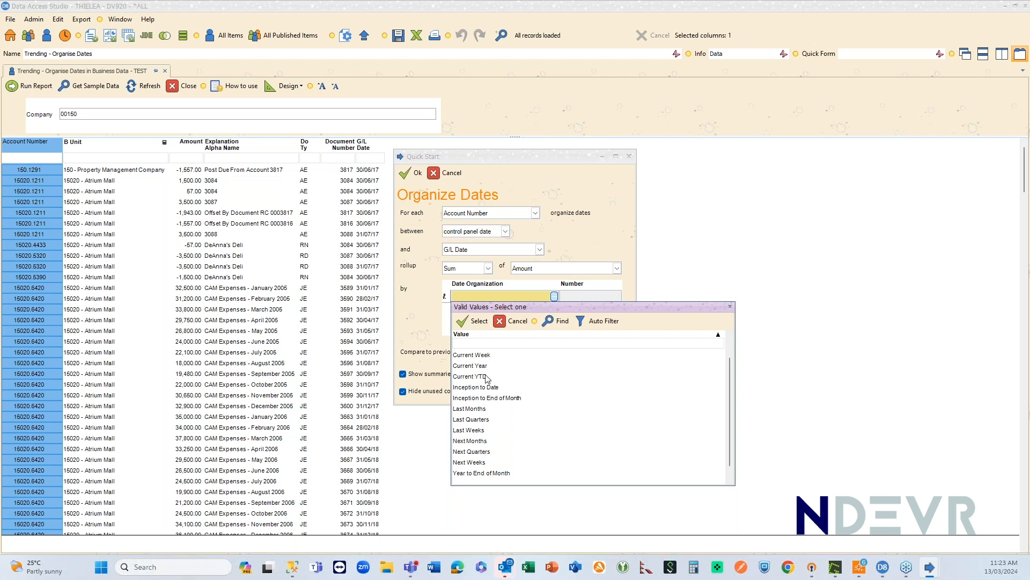
{"action": "scroll", "coordinate": [482, 379], "scroll_direction": "up", "scroll_amount": 1}
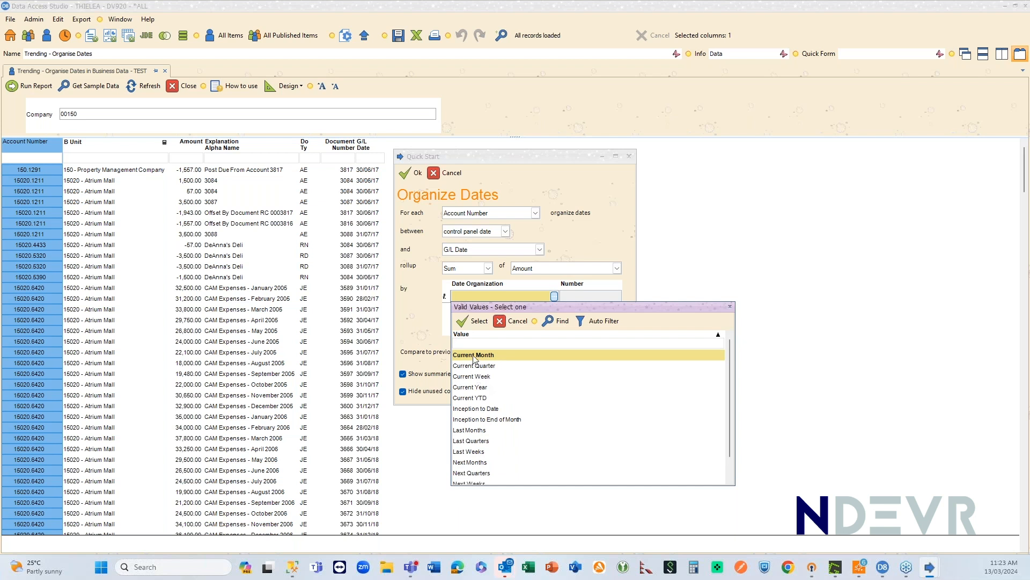
{"action": "left_click", "coordinate": [475, 431]}
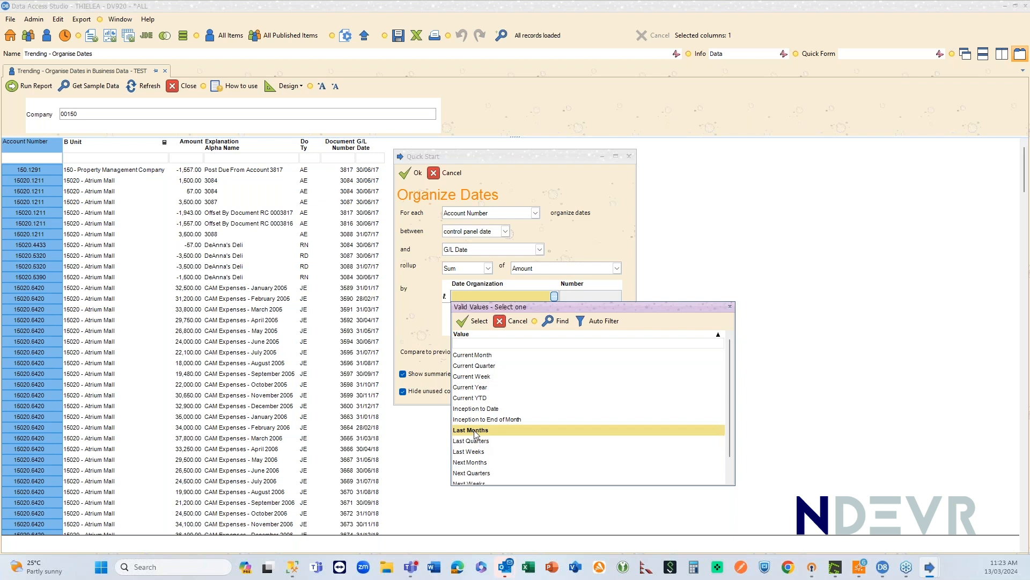
{"action": "double_click", "coordinate": [475, 431]}
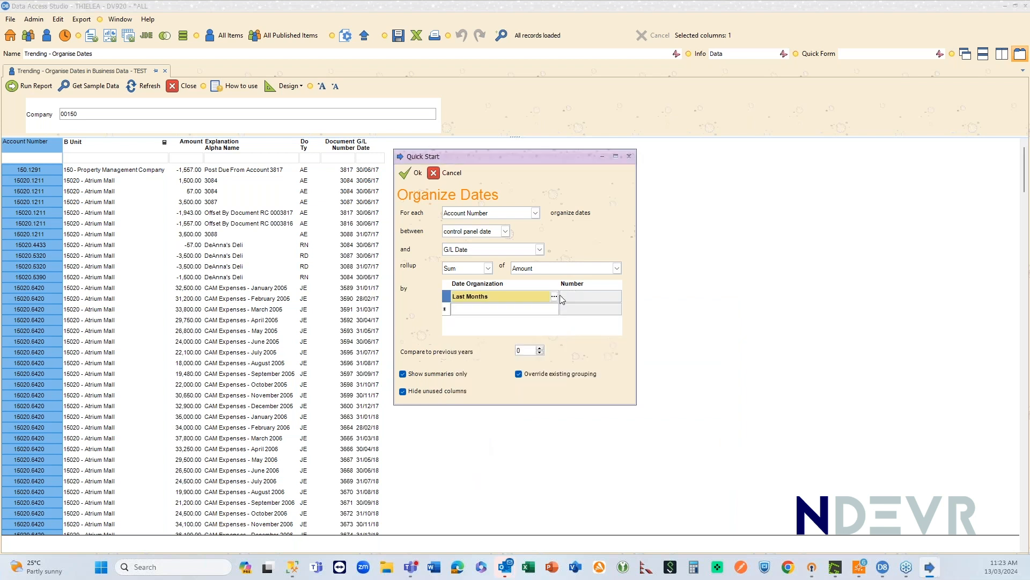
{"action": "left_click", "coordinate": [573, 296]}
{"action": "type", "text": "3"}
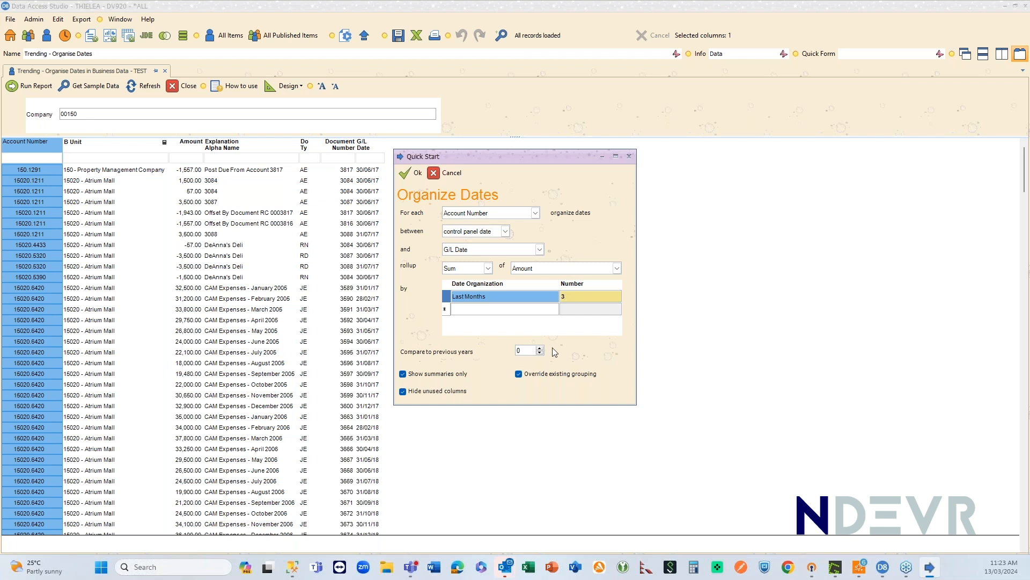
{"action": "left_click", "coordinate": [540, 347]}
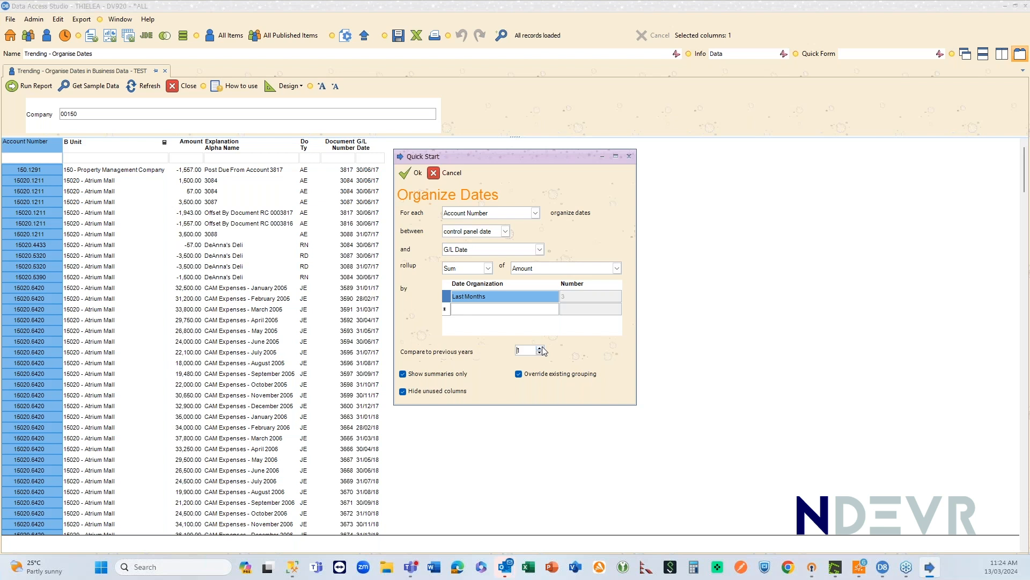
{"action": "left_click", "coordinate": [410, 173]}
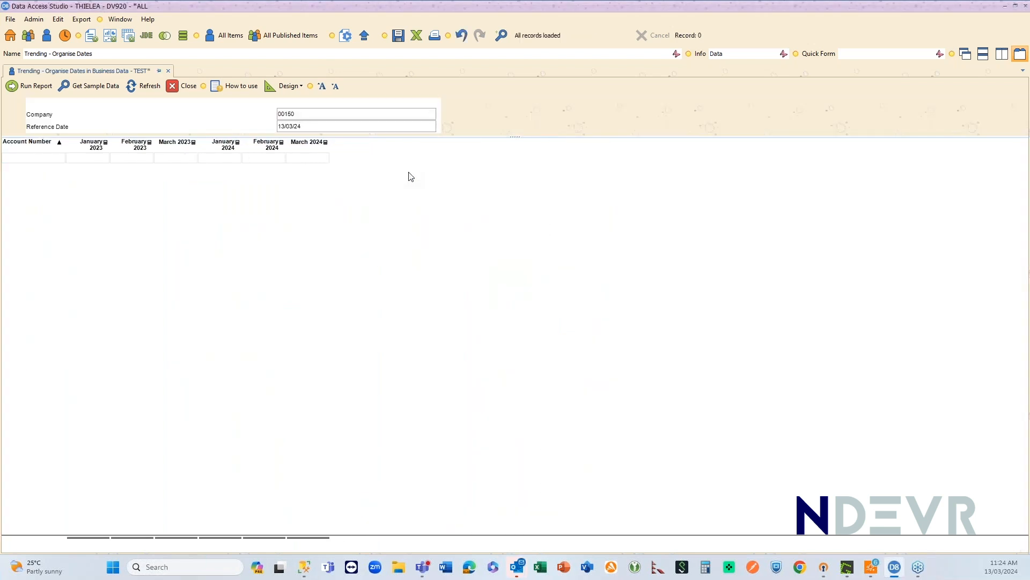
Set the reference date to 31/12/2017 and run the organized dates report for company 00150.
{"action": "left_click", "coordinate": [32, 86]}
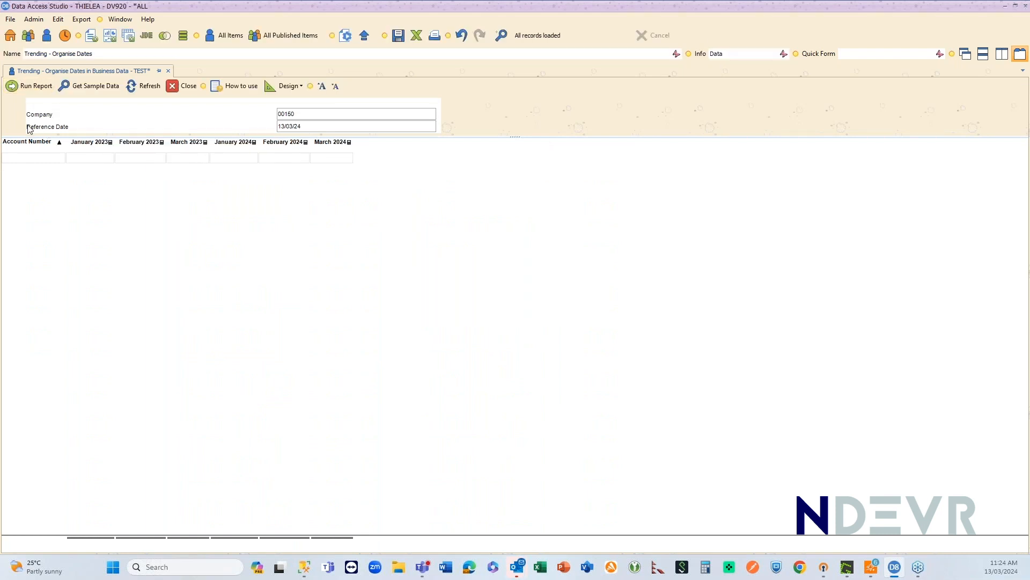
{"action": "left_click", "coordinate": [316, 128]}
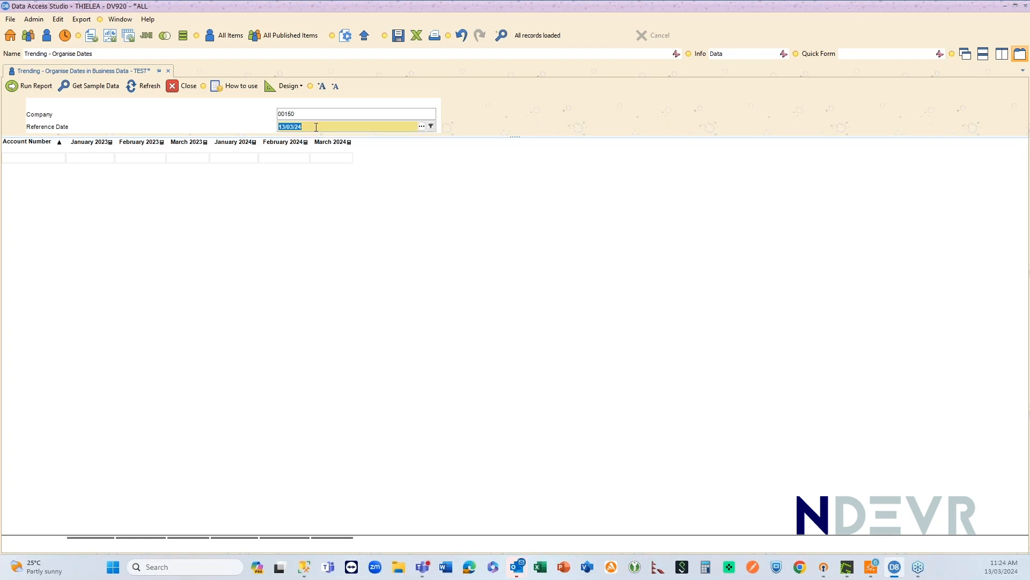
{"action": "type", "text": "31/"}
{"action": "type", "text": "12/2017"}
{"action": "left_click", "coordinate": [13, 87]}
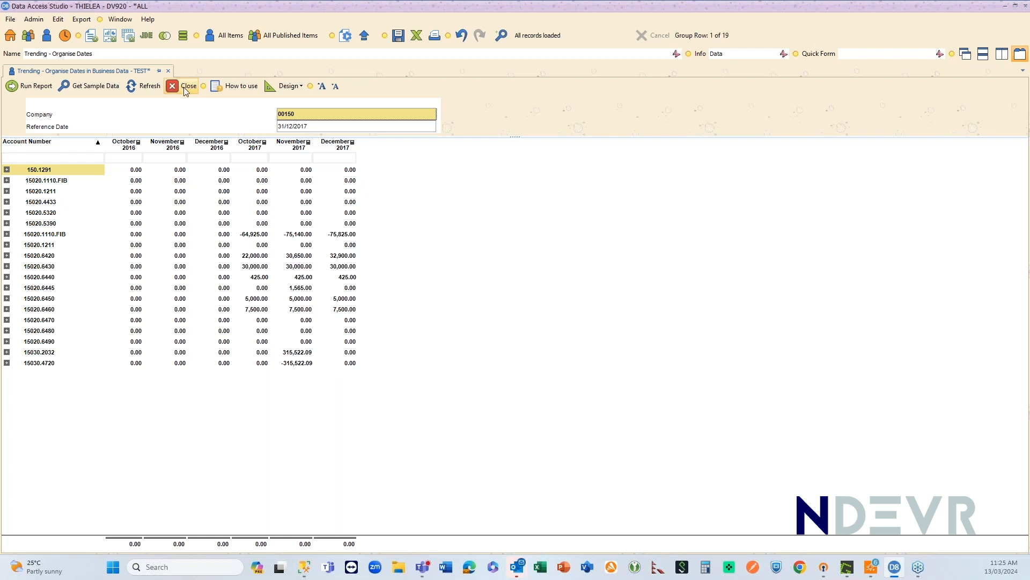
Close the Organise Dates report without saving its changes and open the Trending - Rank Top Ten report.
{"action": "left_click", "coordinate": [183, 87]}
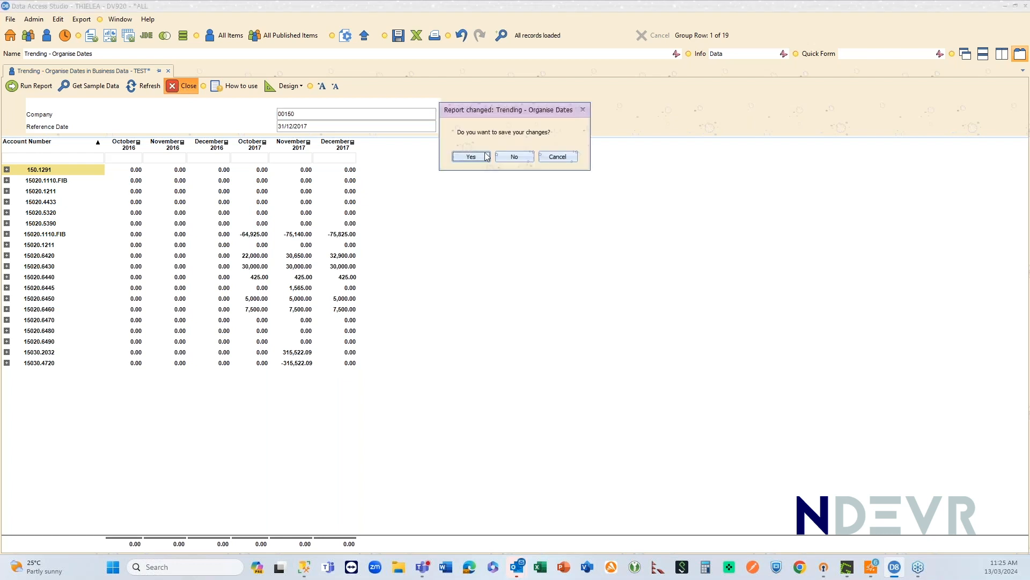
{"action": "left_click", "coordinate": [513, 158]}
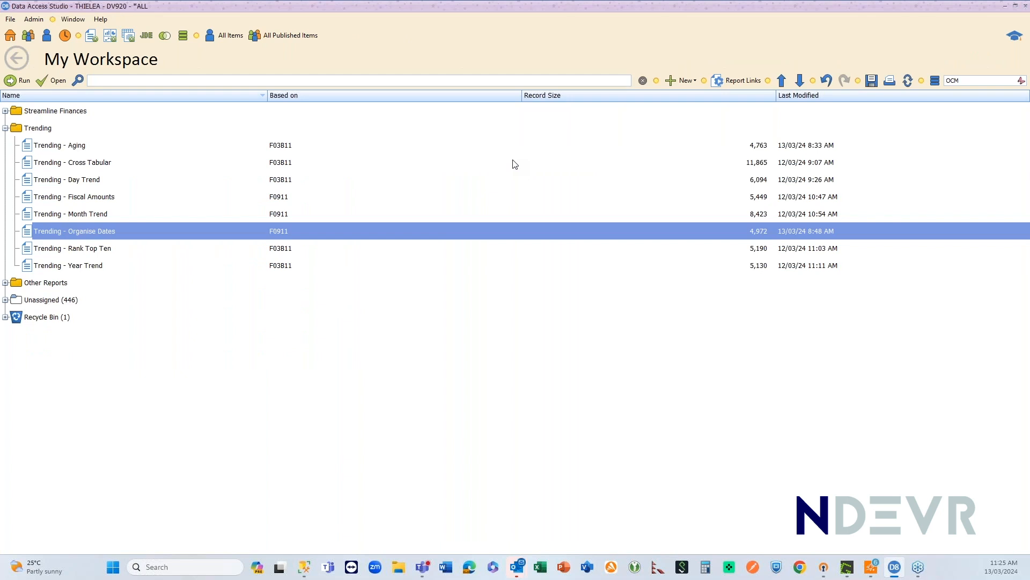
{"action": "double_click", "coordinate": [85, 250]}
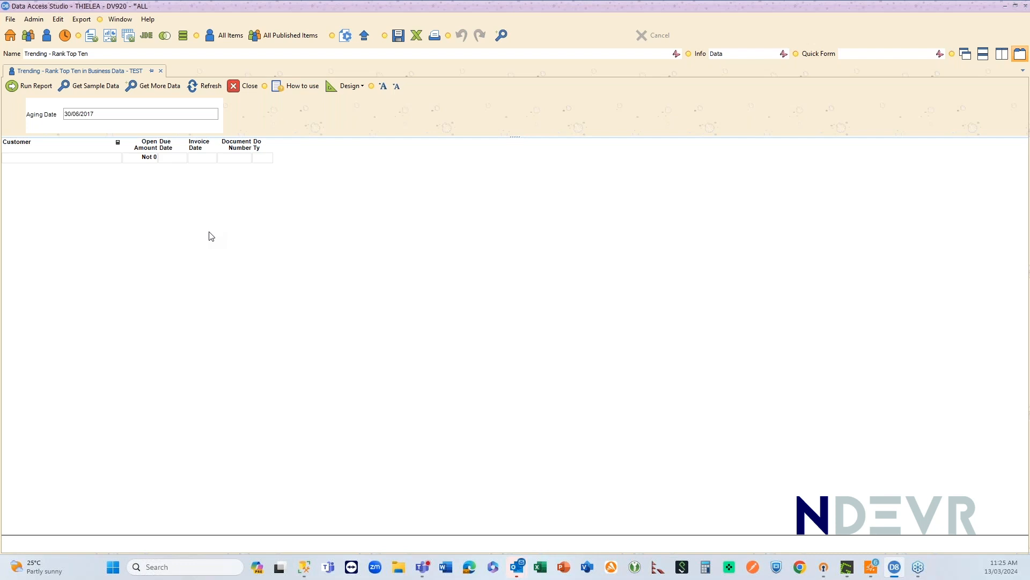
Run the Rank Top Ten report and start a Rank Top Ten trend on the Customer column.
{"action": "left_click", "coordinate": [19, 87]}
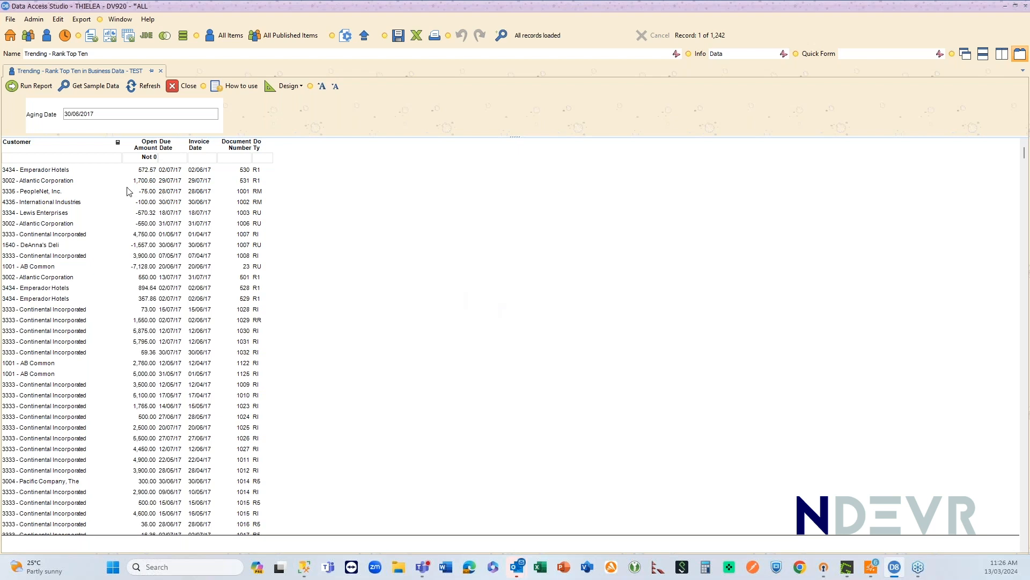
{"action": "right_click", "coordinate": [49, 153]}
{"action": "mouse_move", "coordinate": [76, 217]}
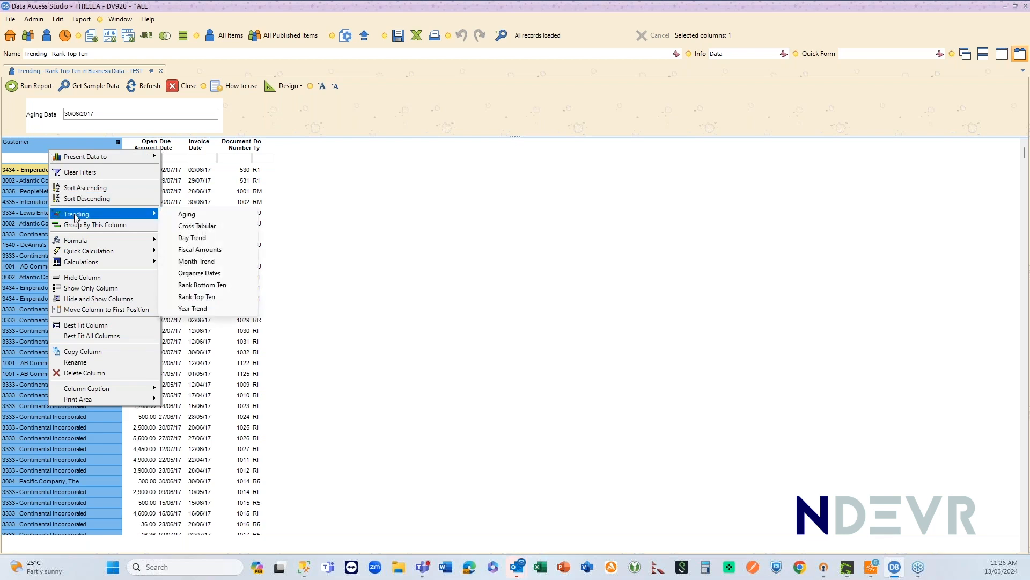
{"action": "left_click", "coordinate": [220, 298]}
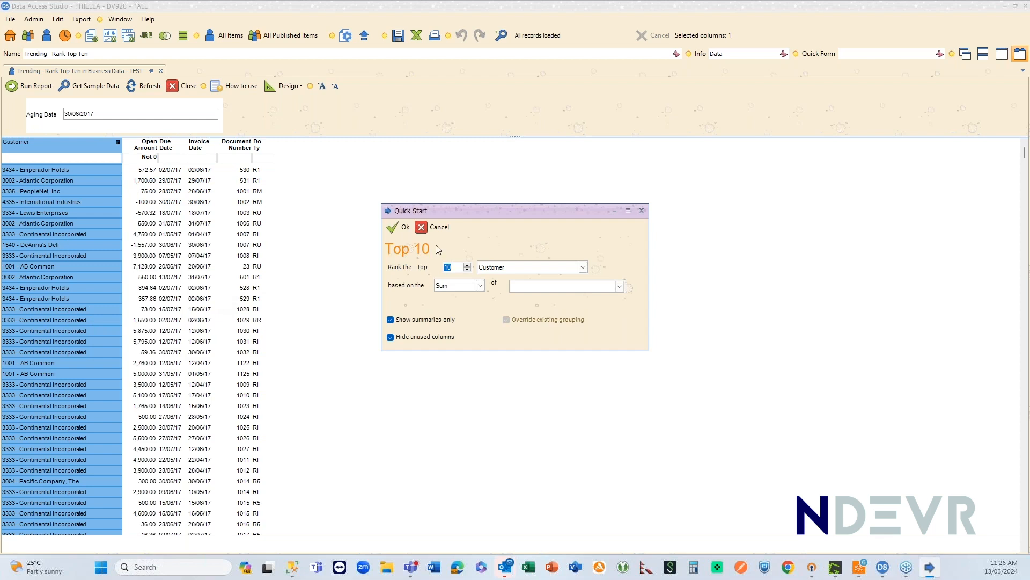
Rank the top 15 customers based on the Sum of Open Amount and apply the trend.
{"action": "left_click", "coordinate": [468, 271]}
{"action": "left_click", "coordinate": [468, 271]}
{"action": "left_click", "coordinate": [468, 271]}
{"action": "left_click", "coordinate": [467, 264]}
{"action": "left_click", "coordinate": [467, 266]}
{"action": "left_click", "coordinate": [467, 265]}
{"action": "left_click", "coordinate": [467, 265]}
{"action": "left_click", "coordinate": [467, 266]}
{"action": "left_click", "coordinate": [467, 265]}
{"action": "left_click", "coordinate": [467, 265]}
{"action": "left_click", "coordinate": [467, 265]}
{"action": "left_click", "coordinate": [526, 287]}
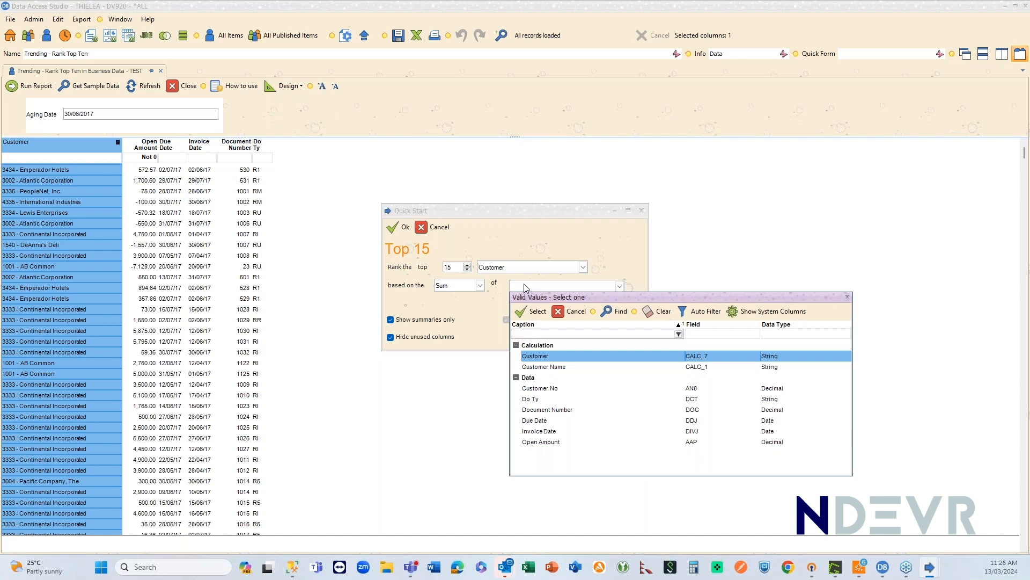
{"action": "double_click", "coordinate": [534, 442]}
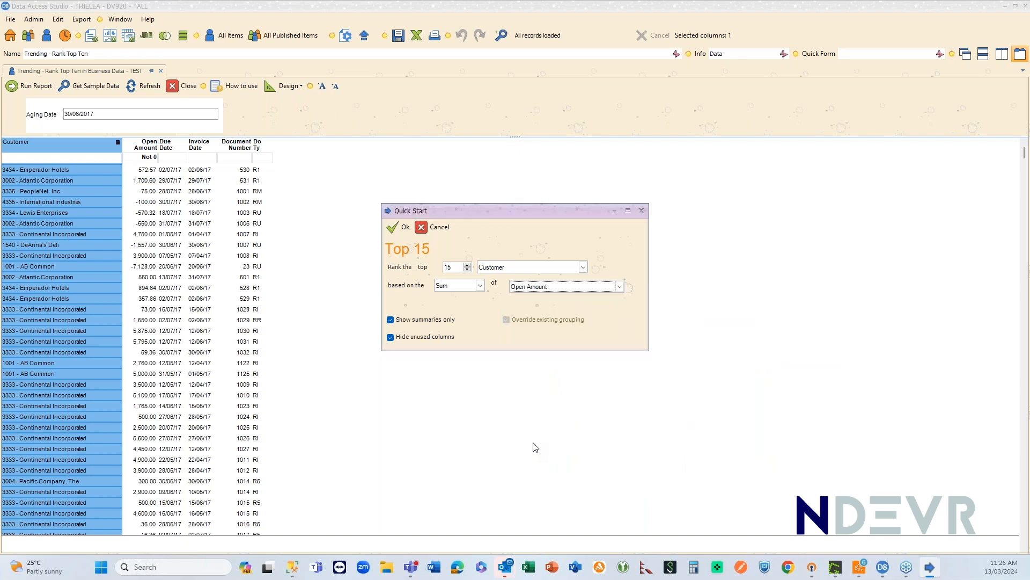
{"action": "left_click", "coordinate": [397, 226]}
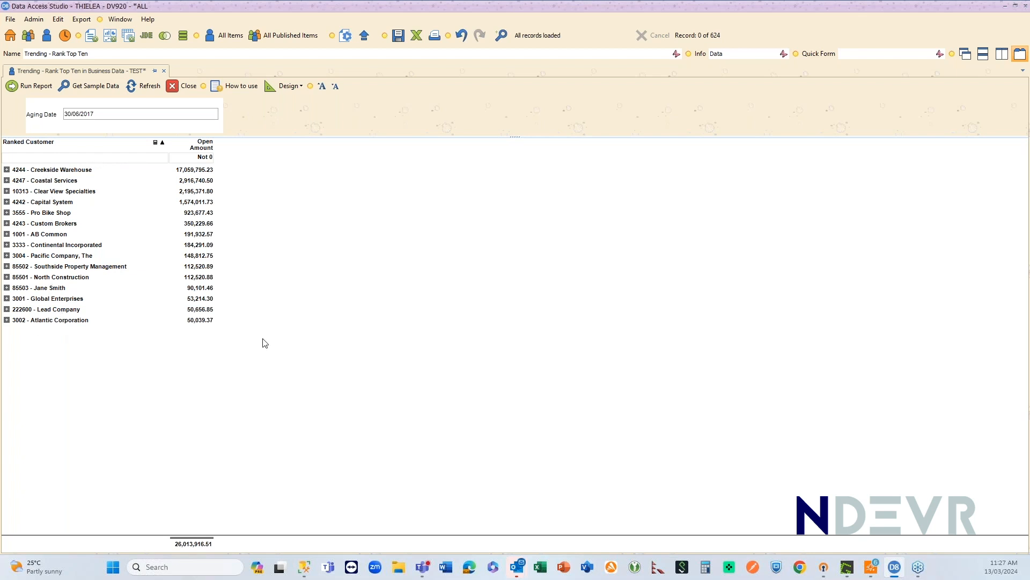
Open the report's calculations, inspect the Group Summary parameters, and make that calculation visible.
{"action": "left_click", "coordinate": [301, 87]}
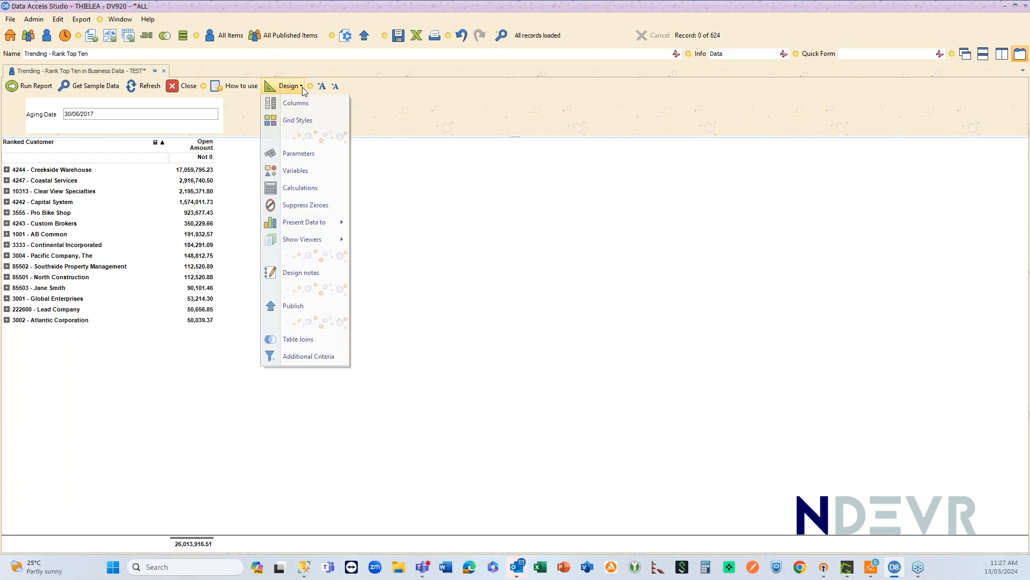
{"action": "left_click", "coordinate": [299, 188]}
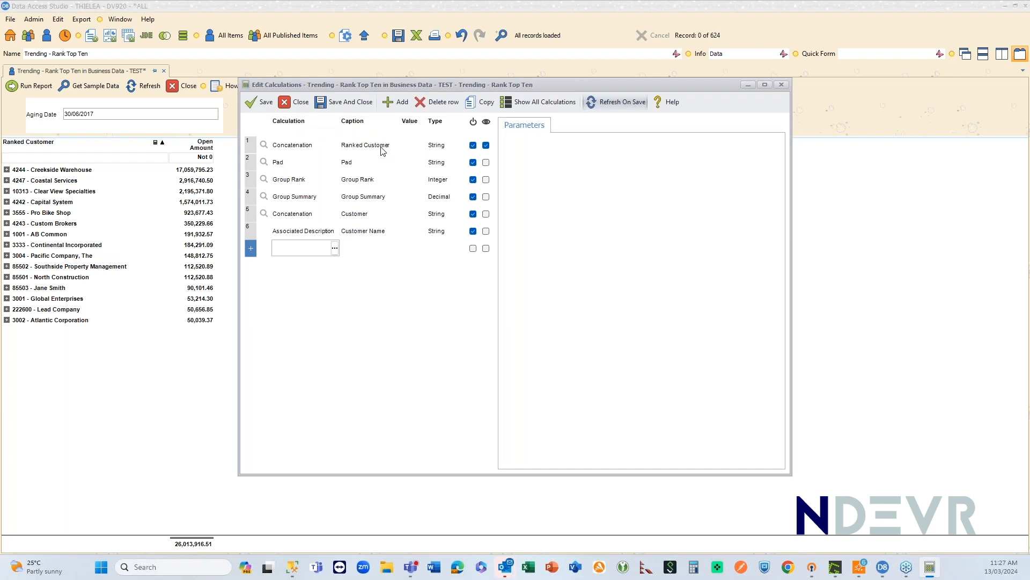
{"action": "left_click", "coordinate": [250, 198]}
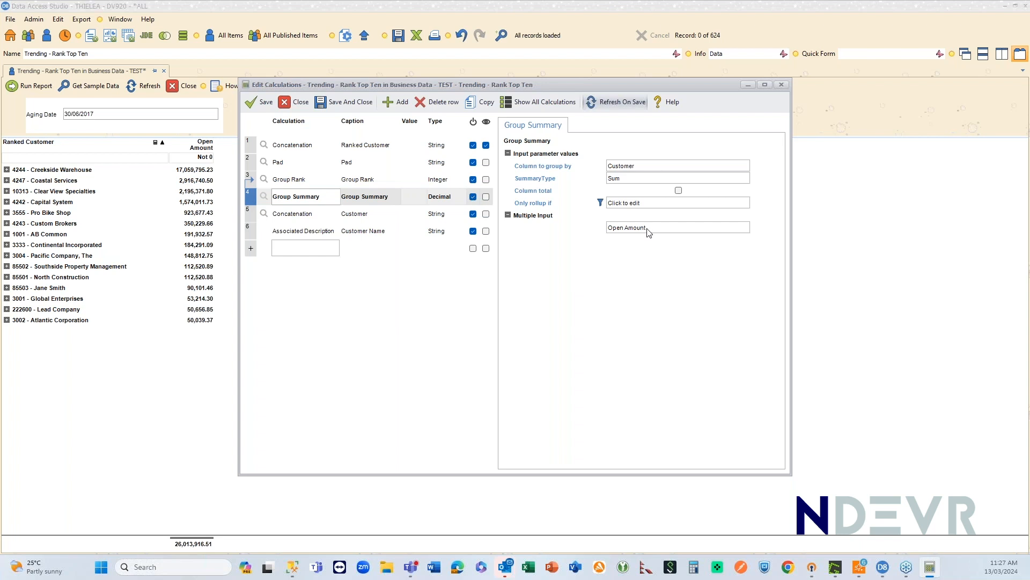
{"action": "left_click", "coordinate": [486, 197]}
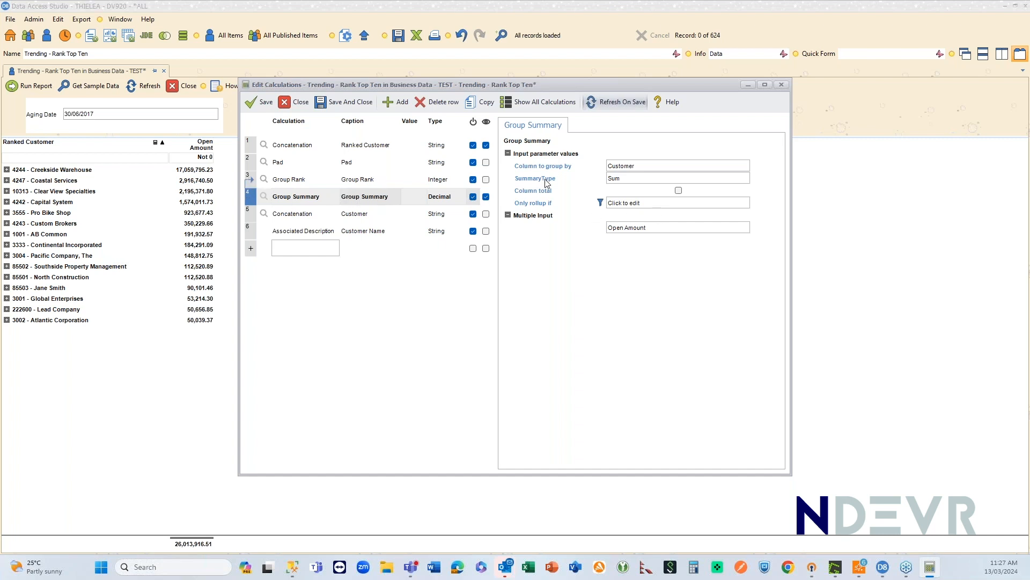
Make the Group Rank calculation visible, review the Pad and Ranked Customer parameters, and save and close the calculations.
{"action": "left_click", "coordinate": [250, 181]}
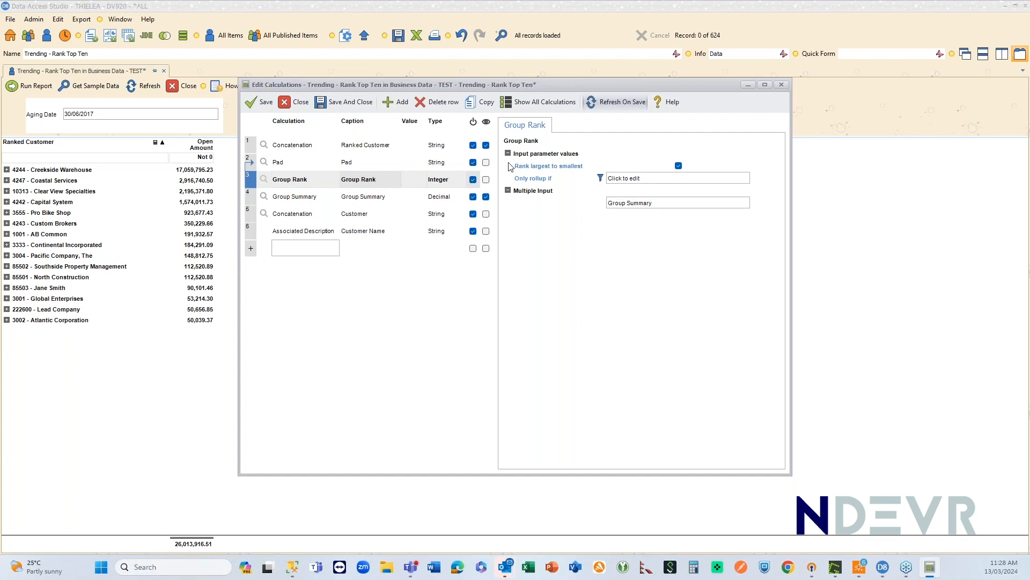
{"action": "left_click", "coordinate": [486, 180]}
{"action": "left_click", "coordinate": [251, 159]}
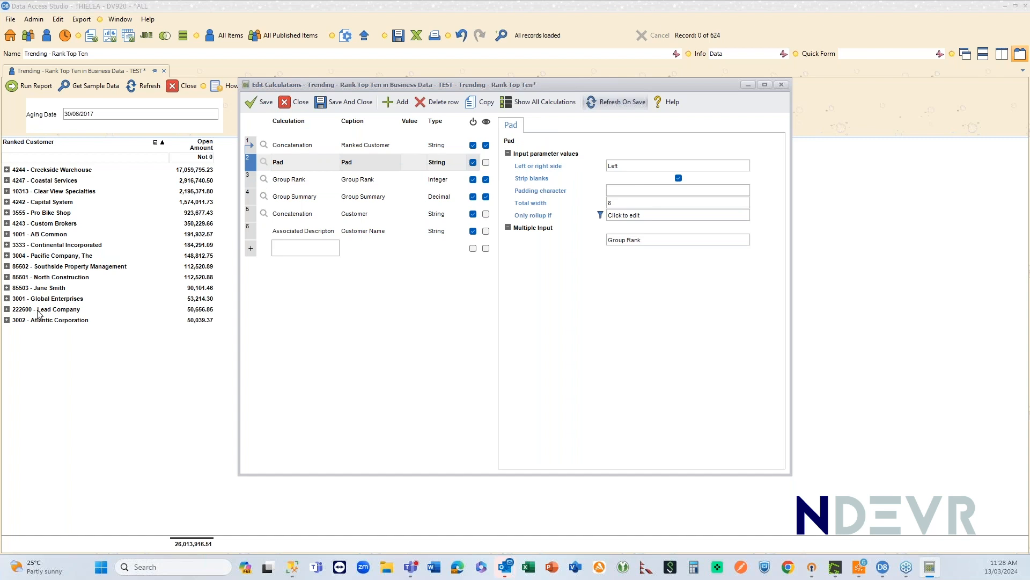
{"action": "left_click", "coordinate": [251, 146]}
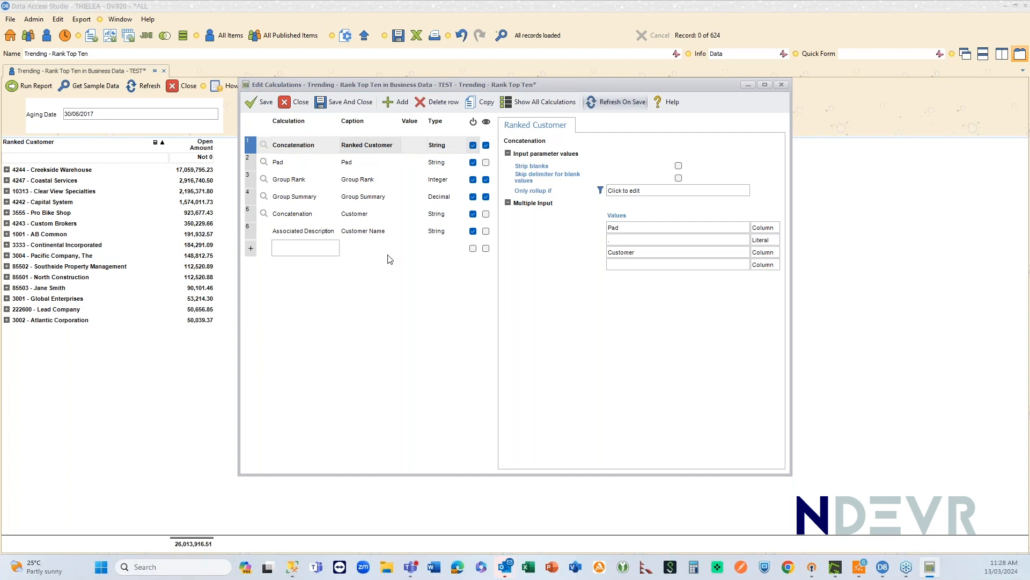
{"action": "left_click", "coordinate": [345, 102]}
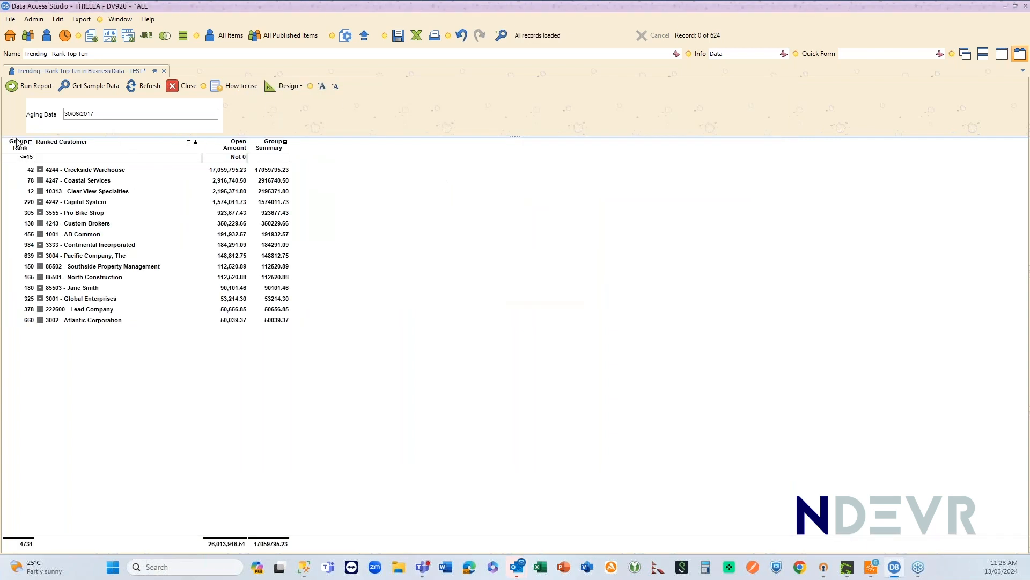
Expand the Creekside Warehouse group to examine its Group Rank and Group Summary values per record, and collapse it again.
{"action": "left_click", "coordinate": [273, 150]}
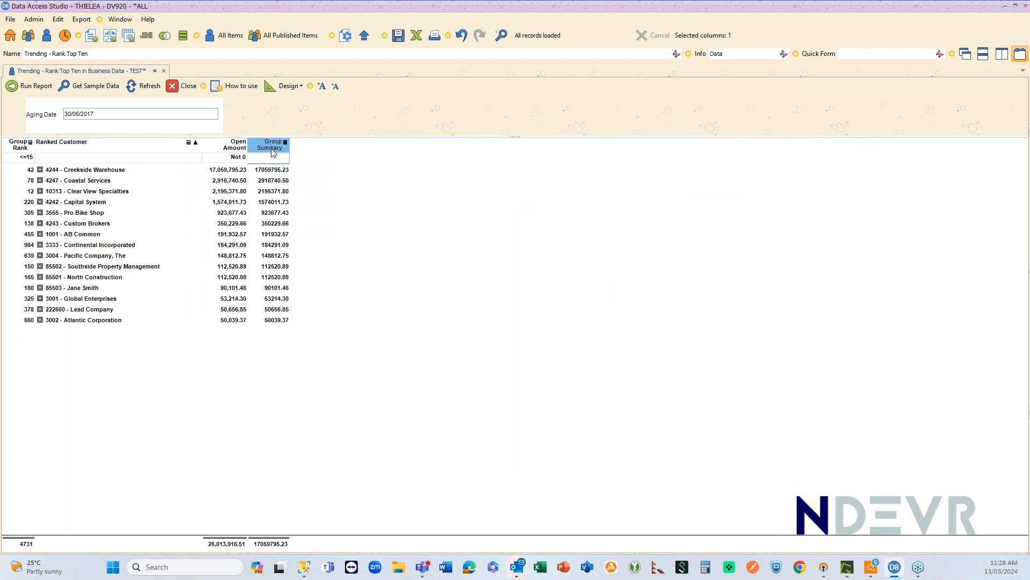
{"action": "left_click", "coordinate": [39, 170]}
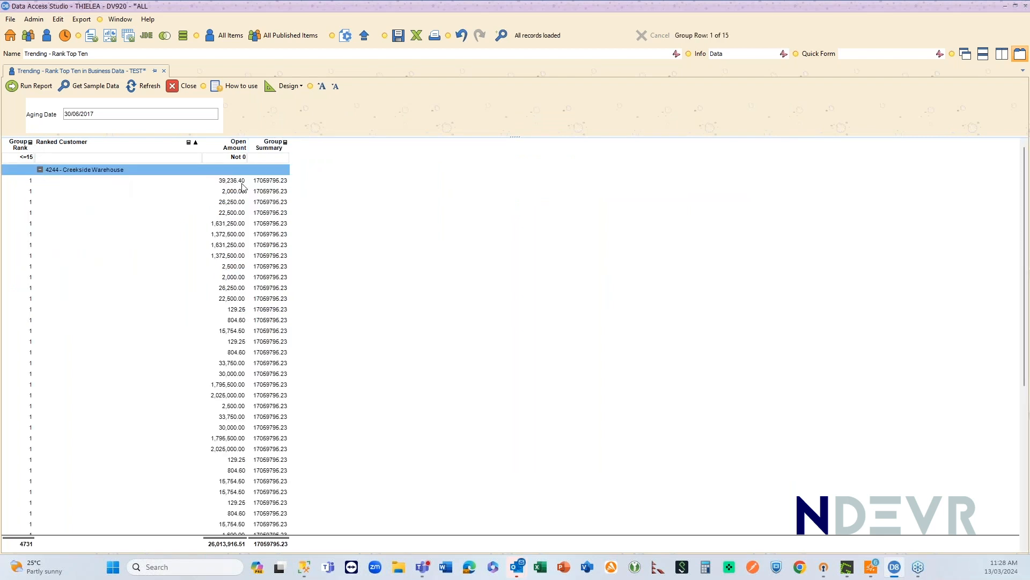
{"action": "left_click", "coordinate": [41, 171]}
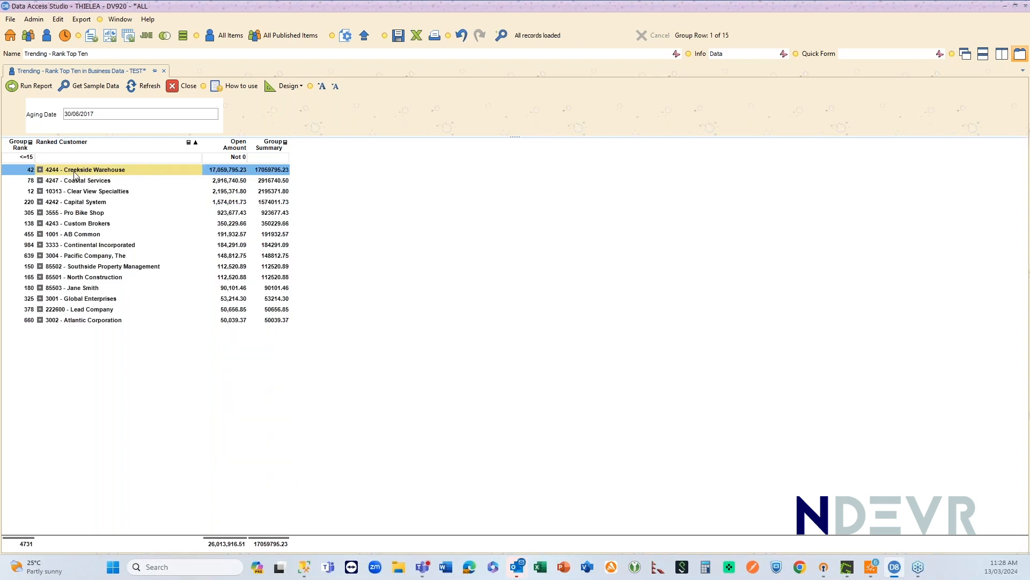
{"action": "left_click", "coordinate": [40, 171]}
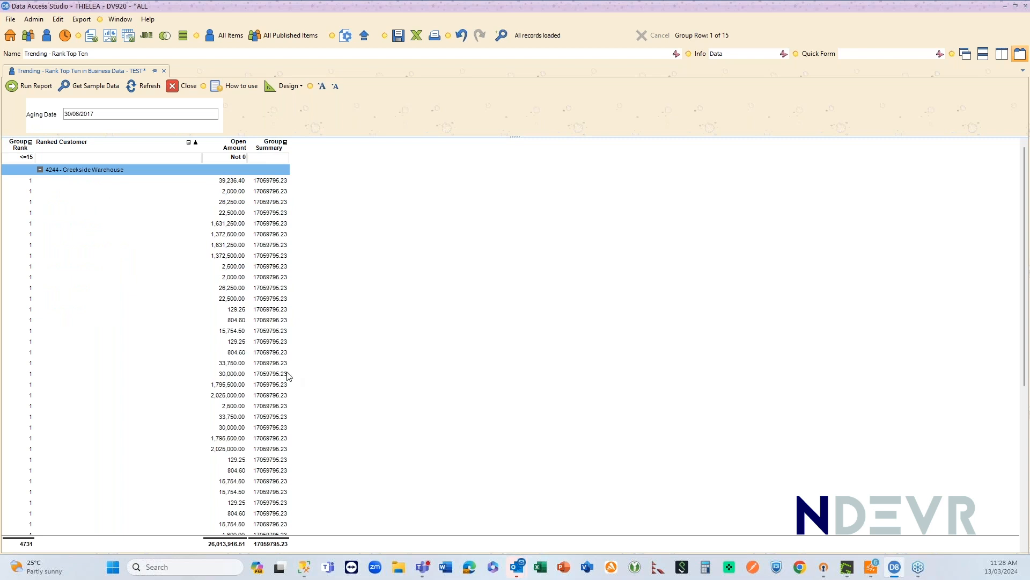
{"action": "left_click", "coordinate": [31, 182]}
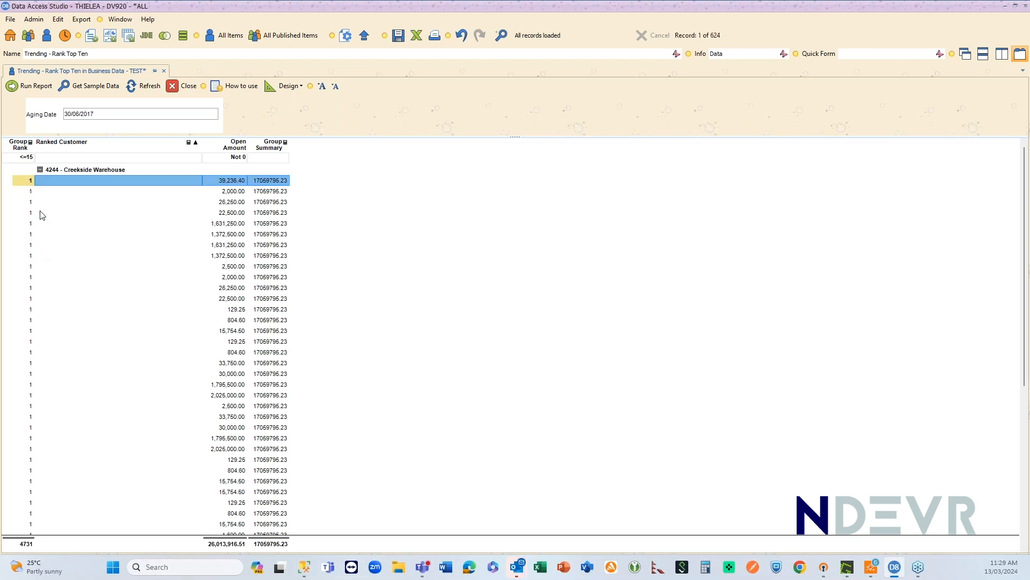
{"action": "left_click", "coordinate": [39, 169]}
Change the Group Rank filter to <=10.
{"action": "left_click", "coordinate": [16, 160]}
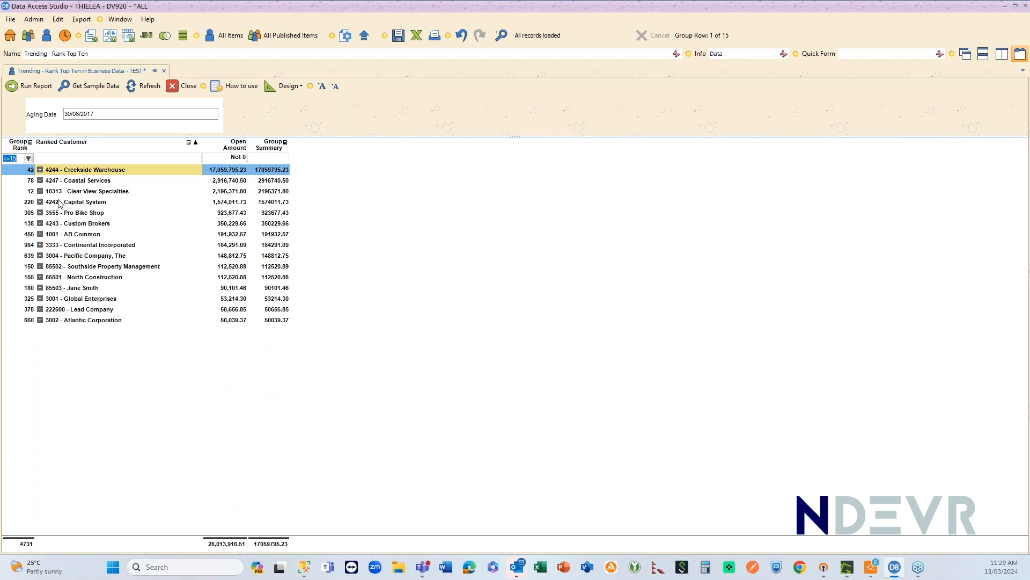
{"action": "left_click", "coordinate": [21, 160]}
{"action": "type", "text": "0"}
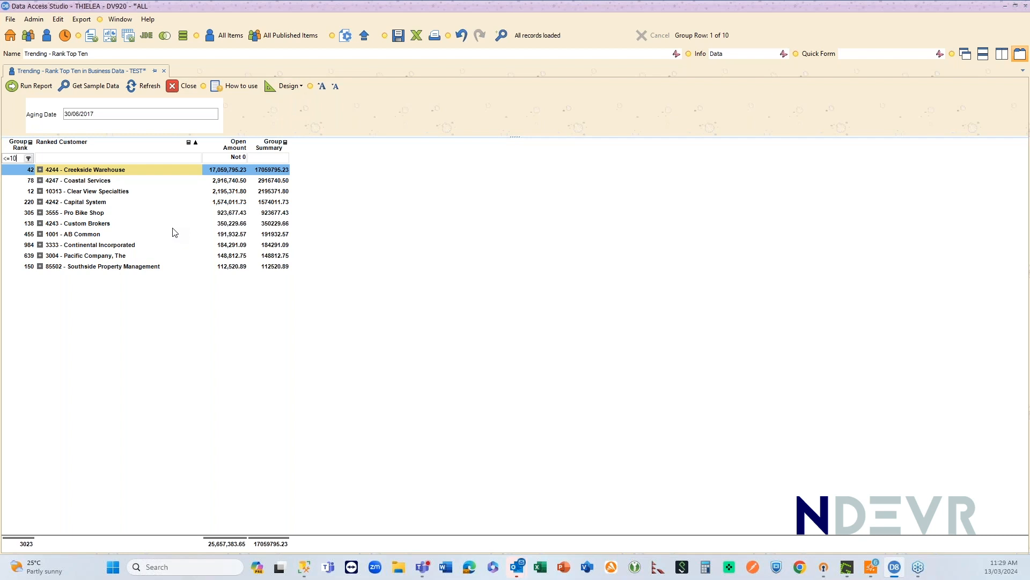
Present the ranked customer data in Excel using the Automatic option.
{"action": "left_click", "coordinate": [301, 88]}
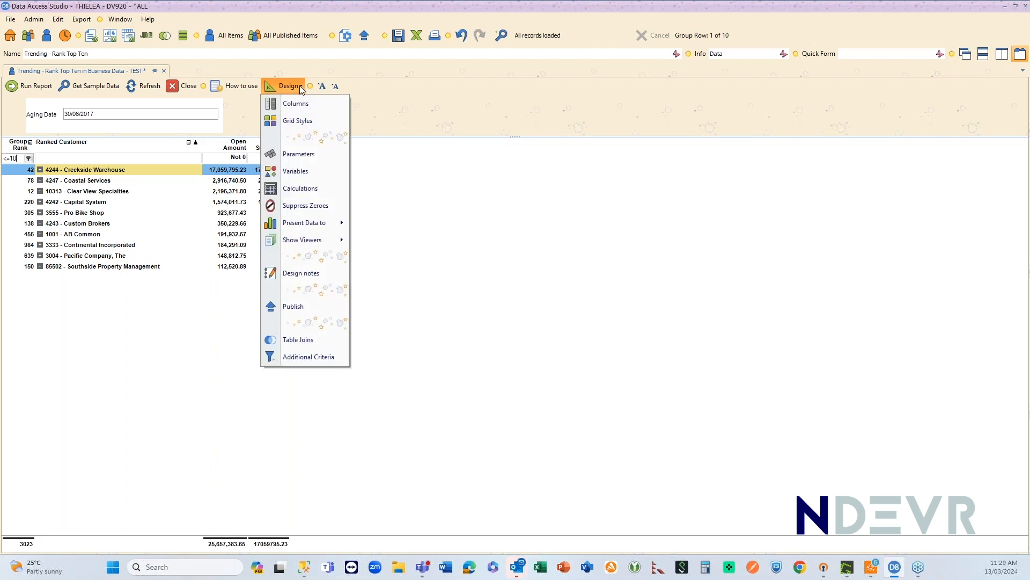
{"action": "mouse_move", "coordinate": [297, 227]}
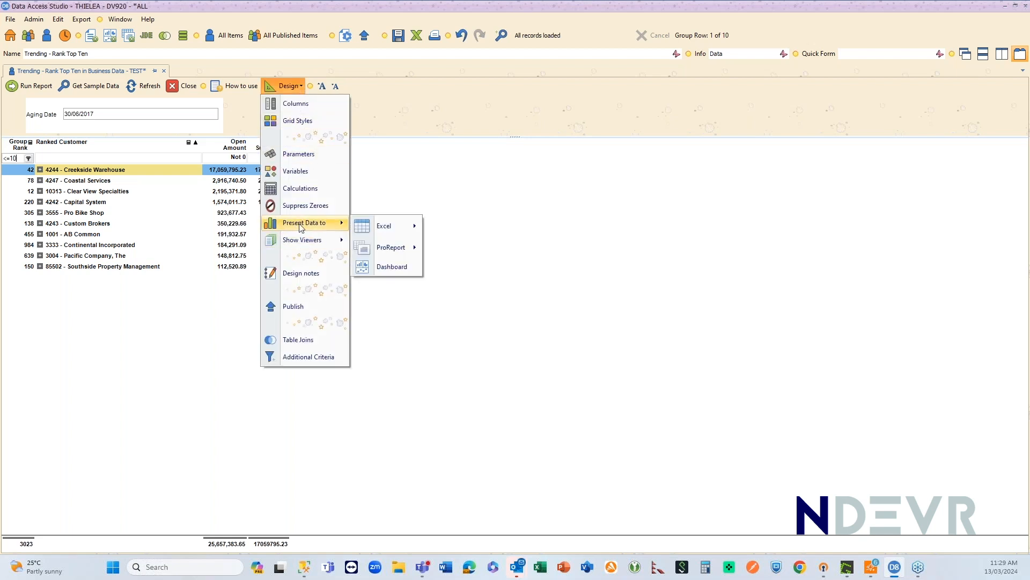
{"action": "mouse_move", "coordinate": [391, 227]}
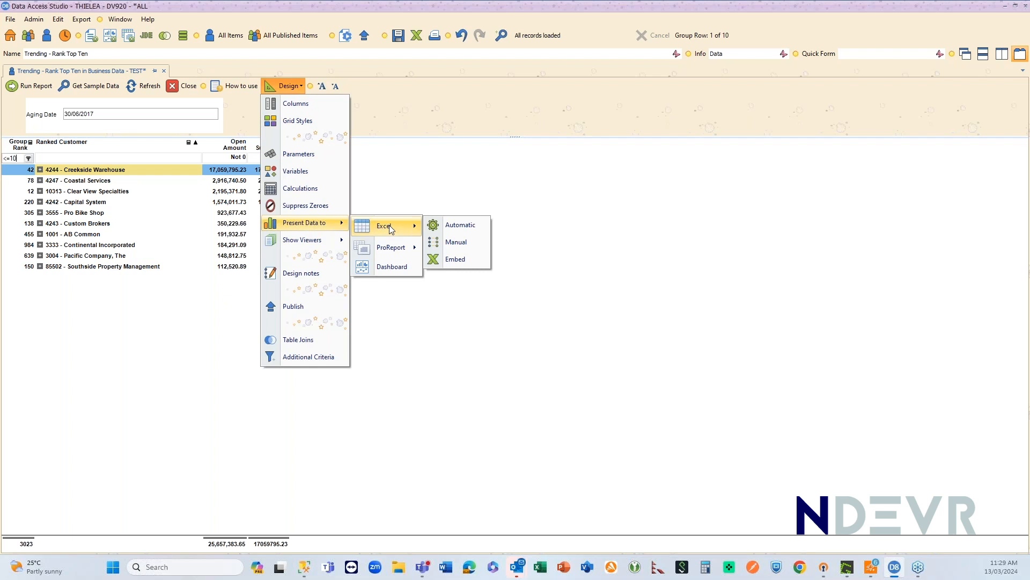
{"action": "left_click", "coordinate": [465, 230]}
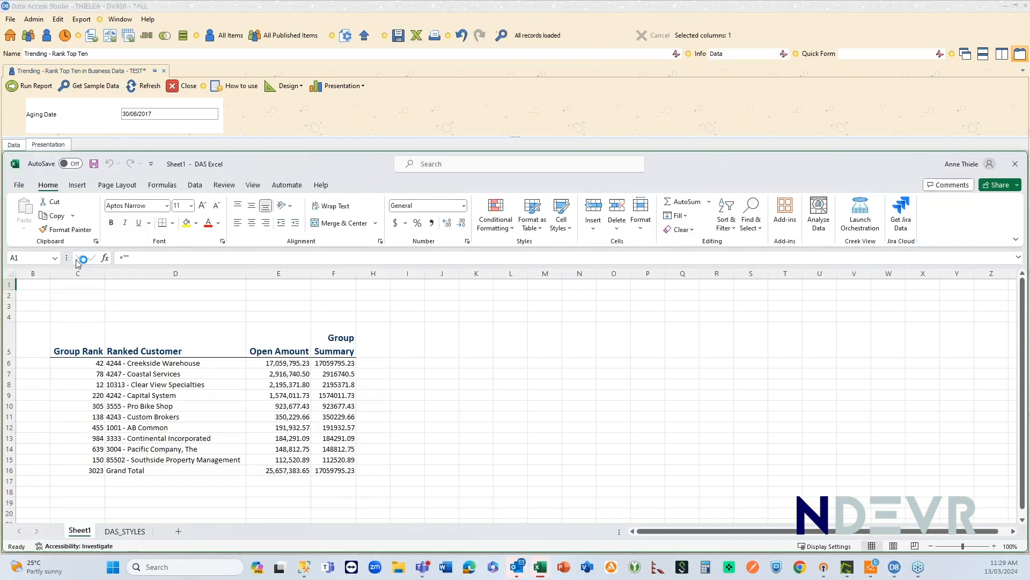
Insert the recommended clustered column chart from columns C to F, covering Group Rank through Group Summary.
{"action": "left_click_drag", "start_coordinate": [78, 273], "coordinate": [339, 281]}
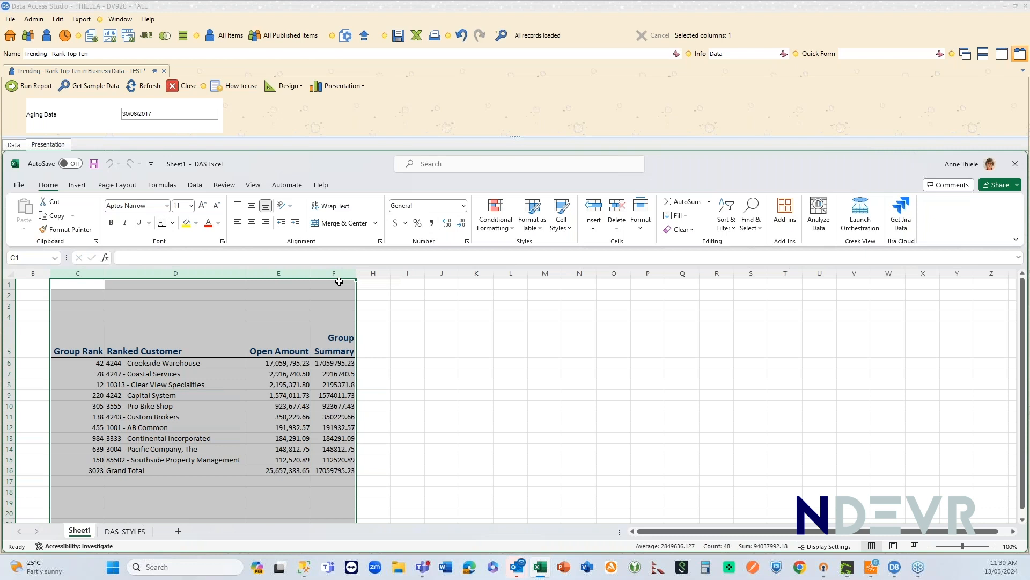
{"action": "left_click", "coordinate": [77, 185]}
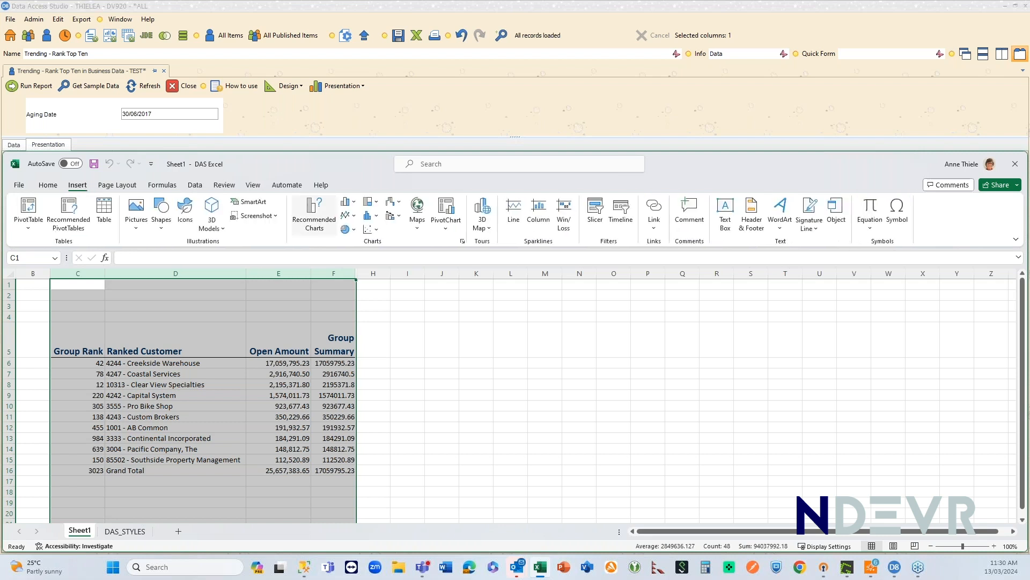
{"action": "left_click", "coordinate": [314, 214]}
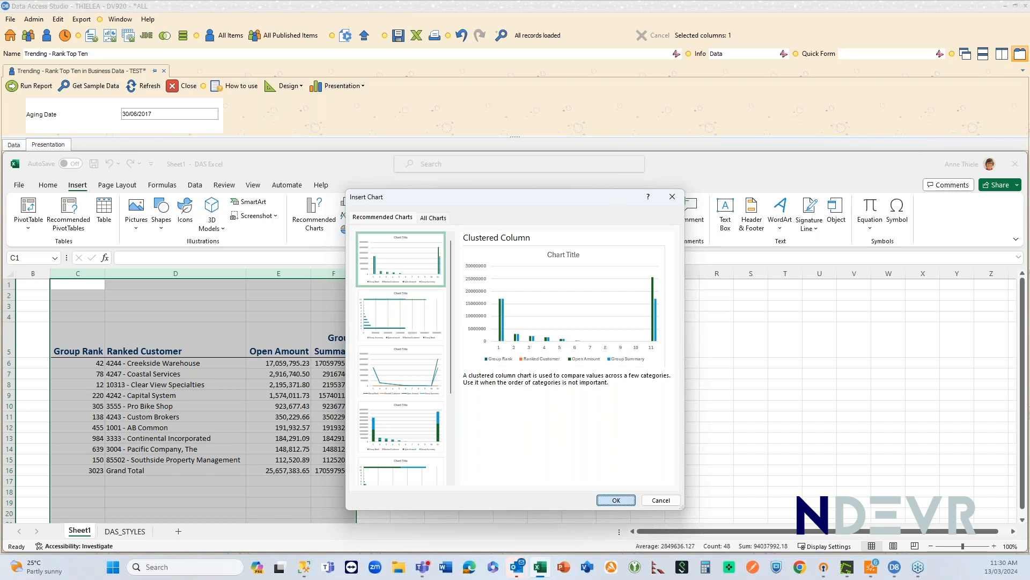
{"action": "left_click", "coordinate": [616, 499]}
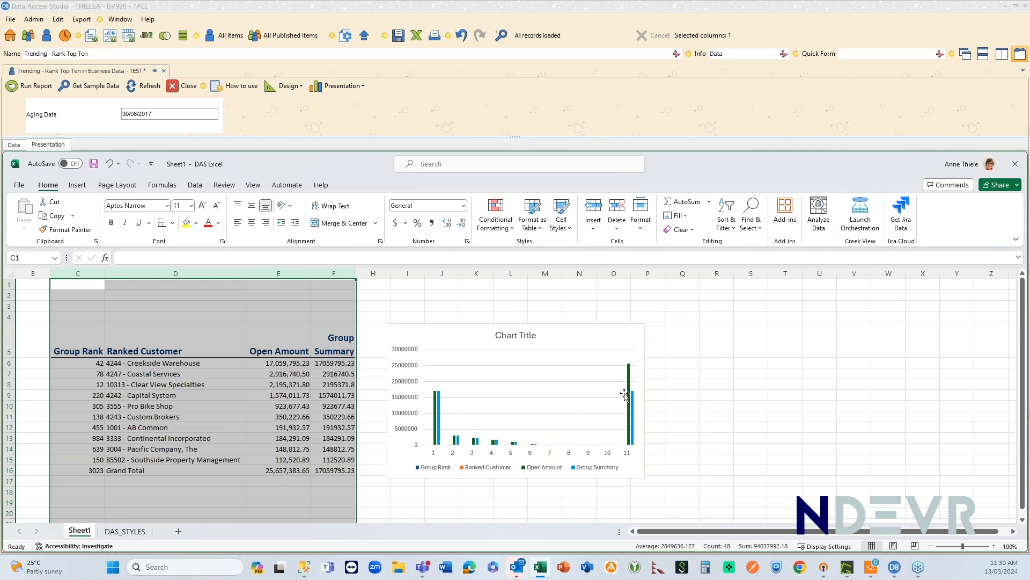
Remove the footer totals from the Group Rank, Open Amount and Group Summary columns in the data and return to the Excel presentation.
{"action": "left_click", "coordinate": [31, 57]}
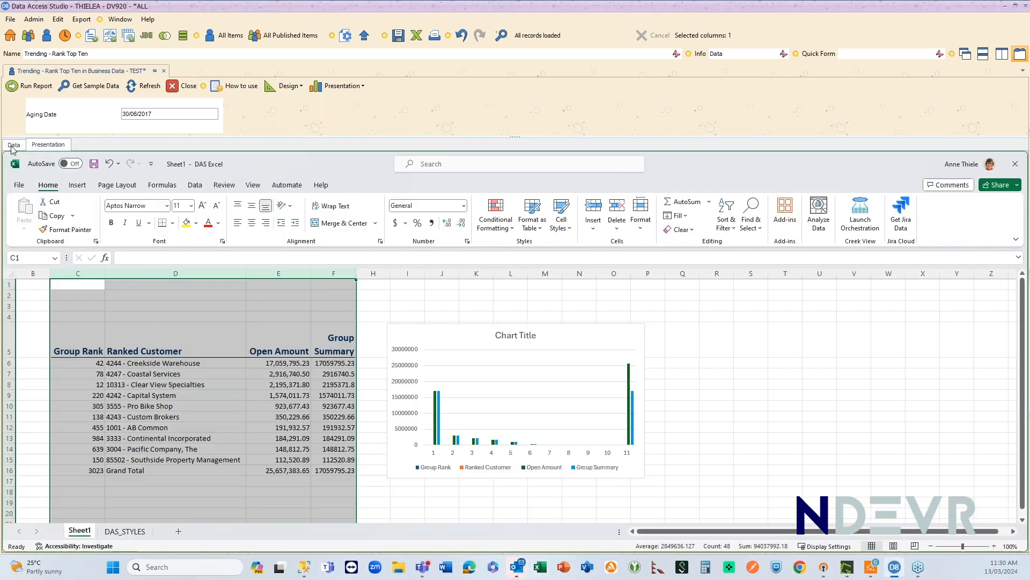
{"action": "left_click", "coordinate": [11, 146]}
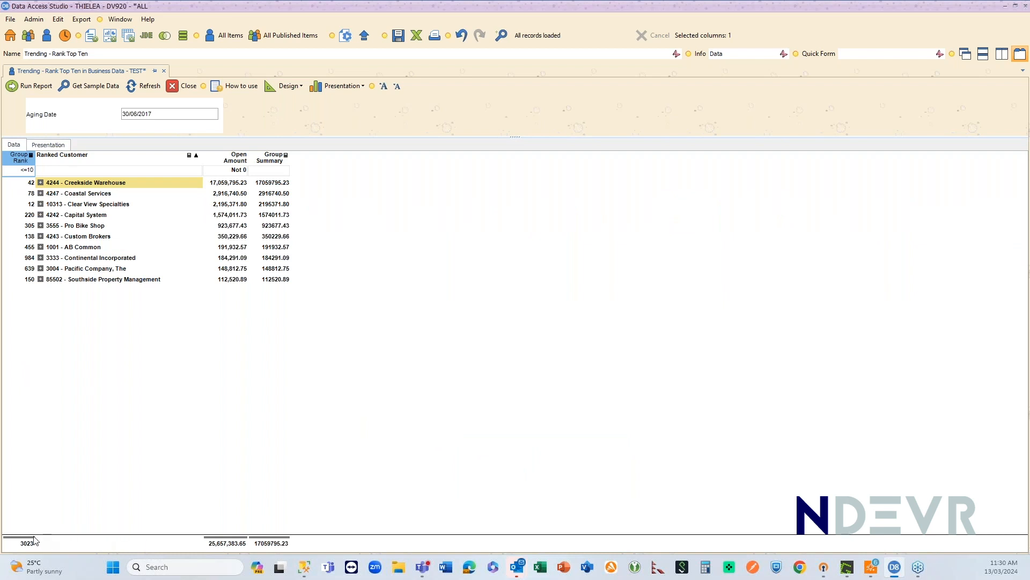
{"action": "right_click", "coordinate": [16, 546]}
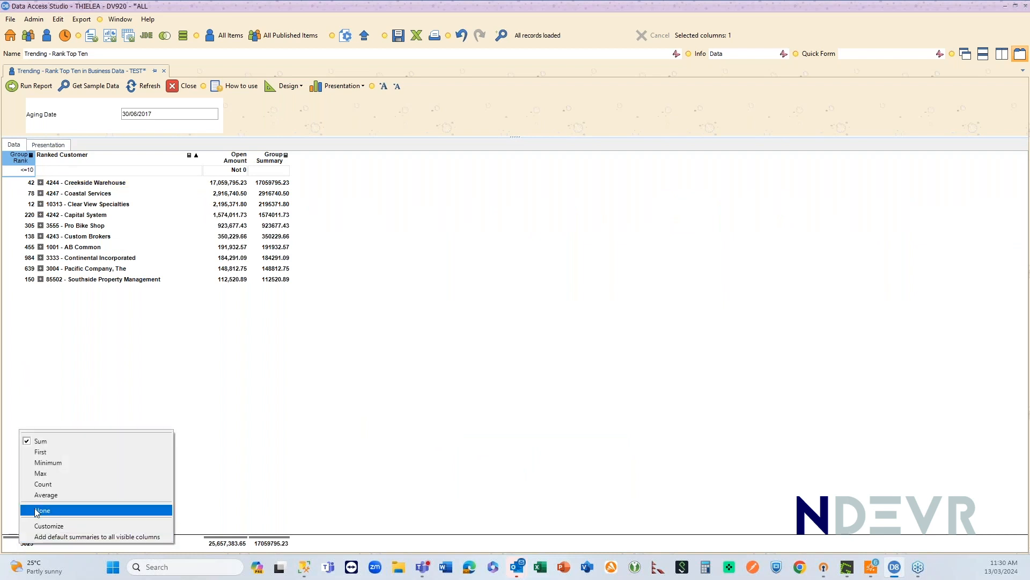
{"action": "left_click", "coordinate": [37, 511]}
{"action": "right_click", "coordinate": [217, 544]}
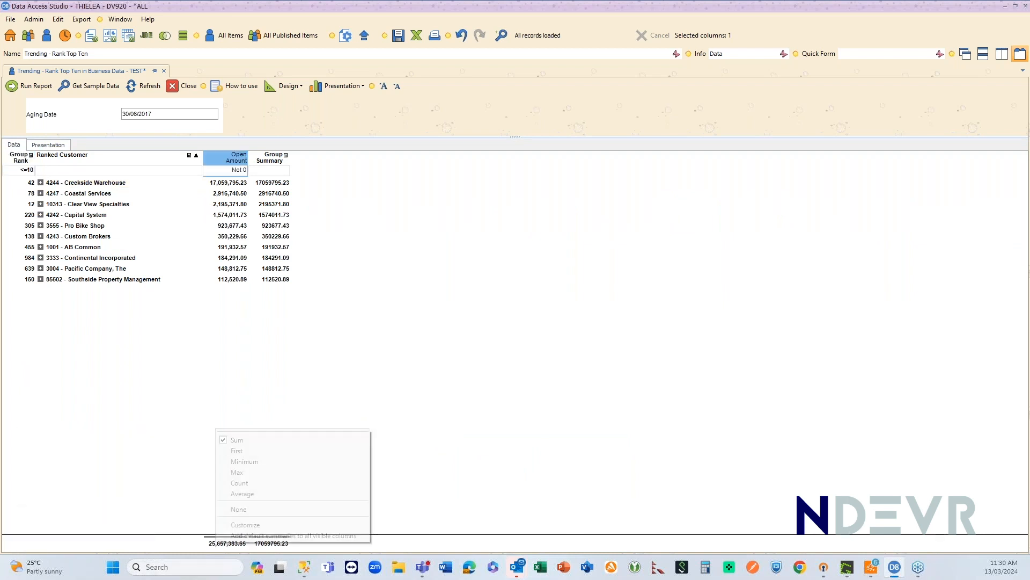
{"action": "left_click", "coordinate": [238, 509]}
{"action": "right_click", "coordinate": [271, 545]}
{"action": "left_click", "coordinate": [290, 509]}
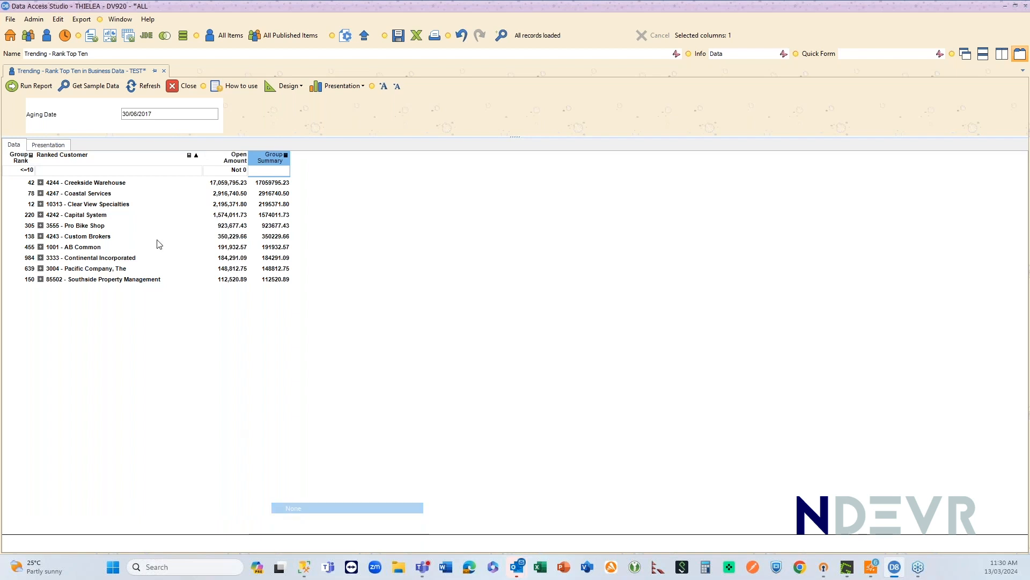
{"action": "left_click", "coordinate": [64, 145]}
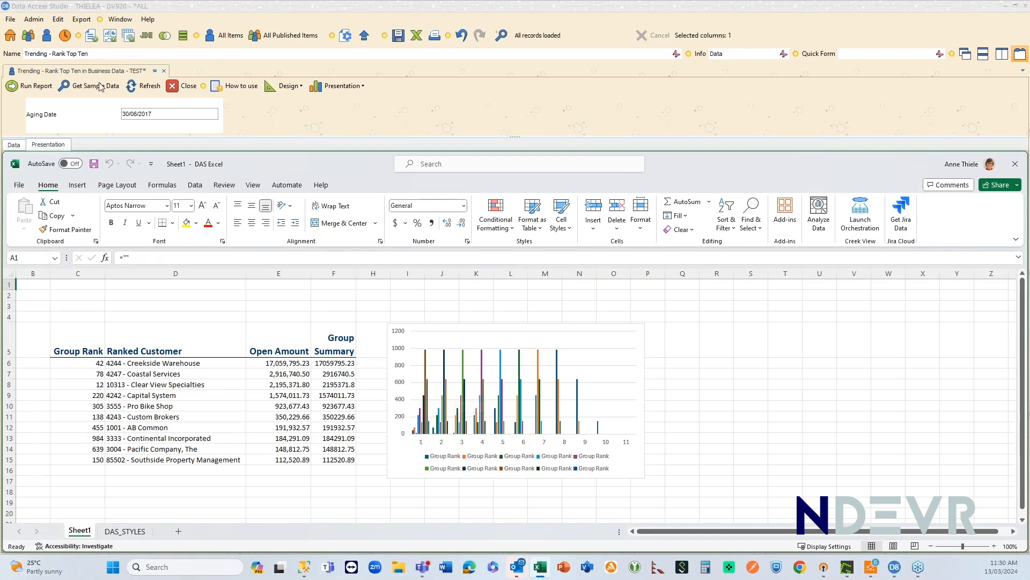
Close the Rank Top Ten report without saving changes, and open and run the Trending - Year Trend report.
{"action": "left_click", "coordinate": [184, 86]}
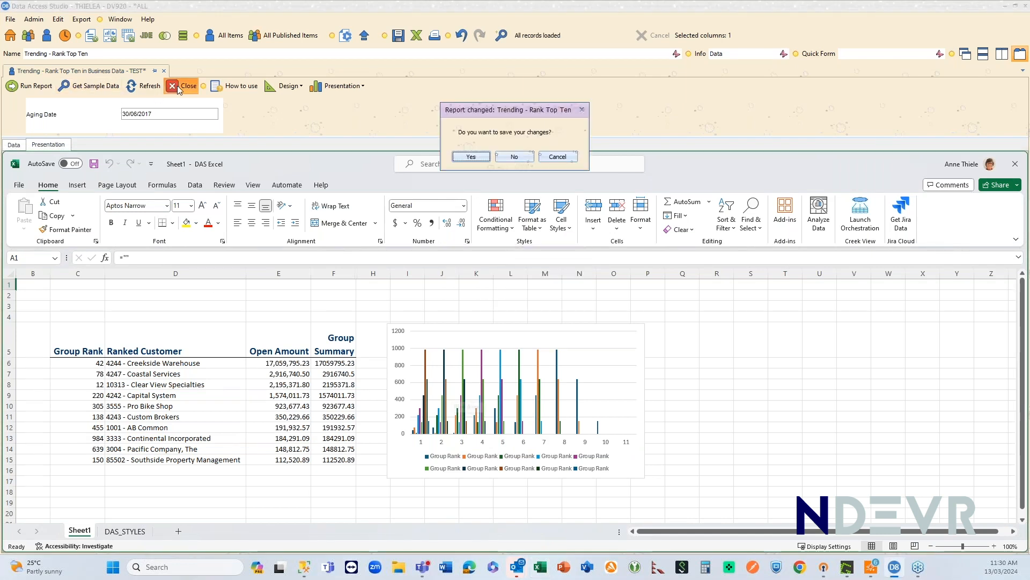
{"action": "left_click", "coordinate": [515, 157]}
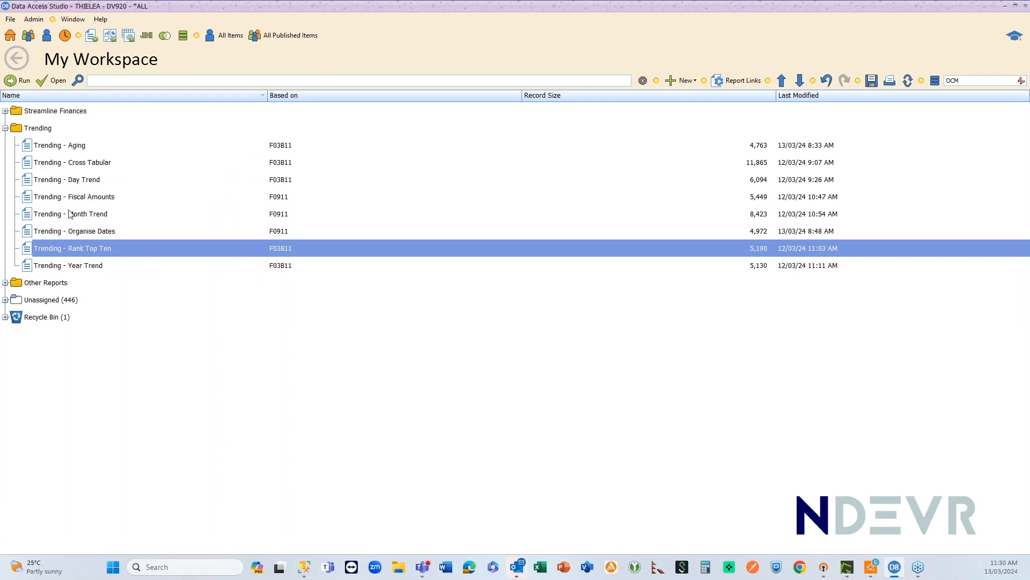
{"action": "double_click", "coordinate": [71, 269]}
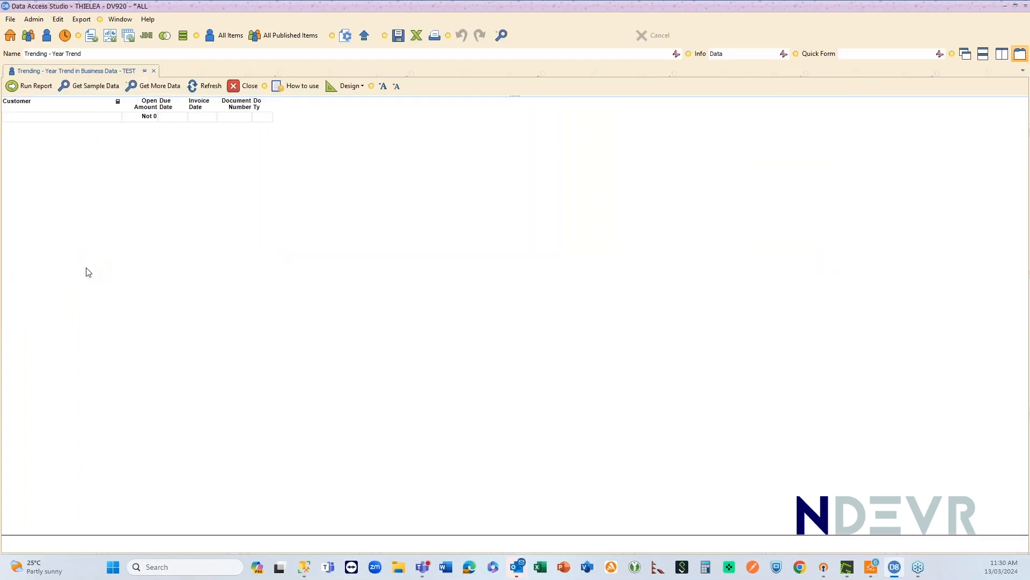
{"action": "left_click", "coordinate": [21, 85]}
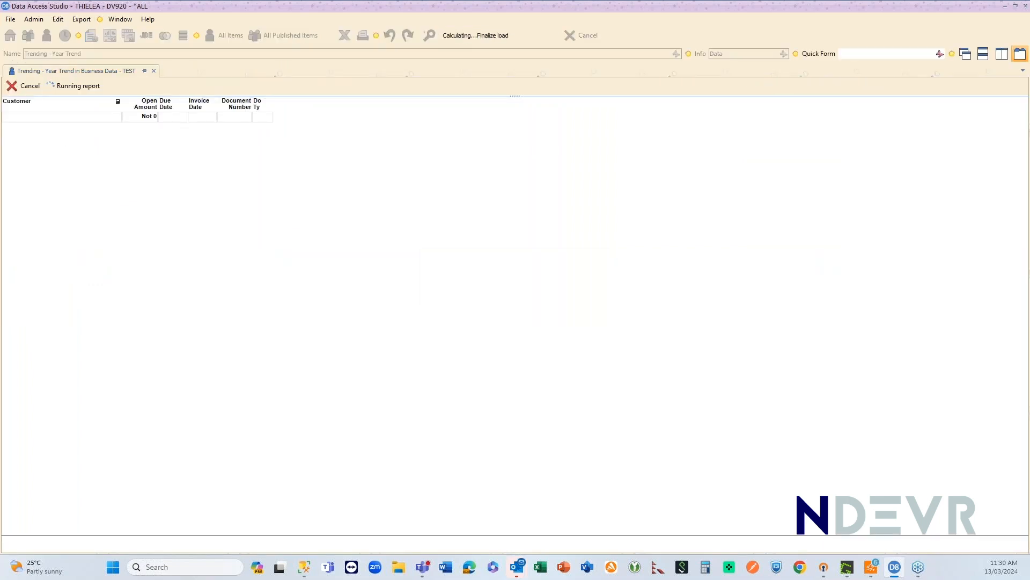
Start a Year Trend analysis on the Customer column with year columns based on Due Date.
{"action": "left_click", "coordinate": [43, 106]}
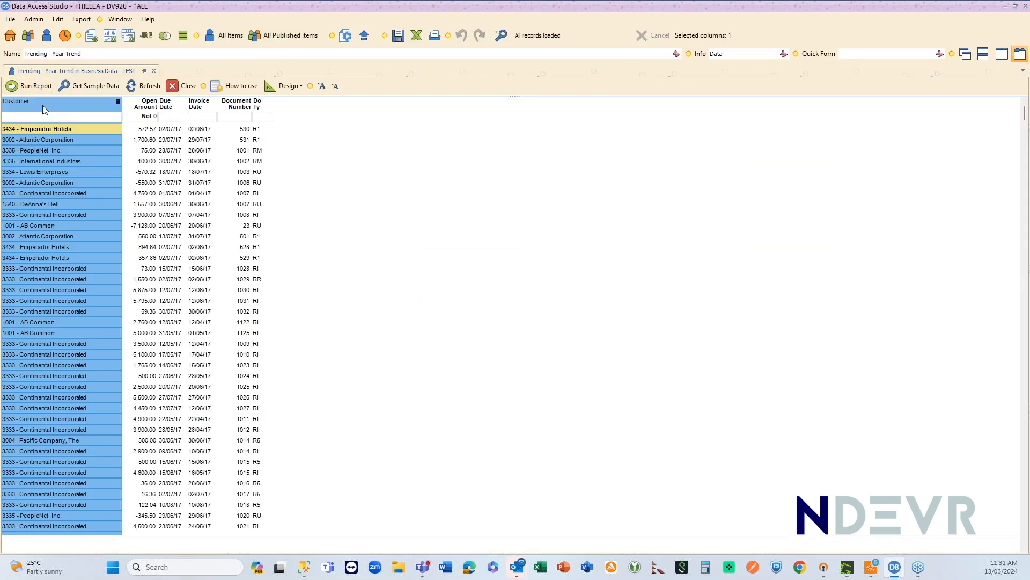
{"action": "right_click", "coordinate": [43, 106]}
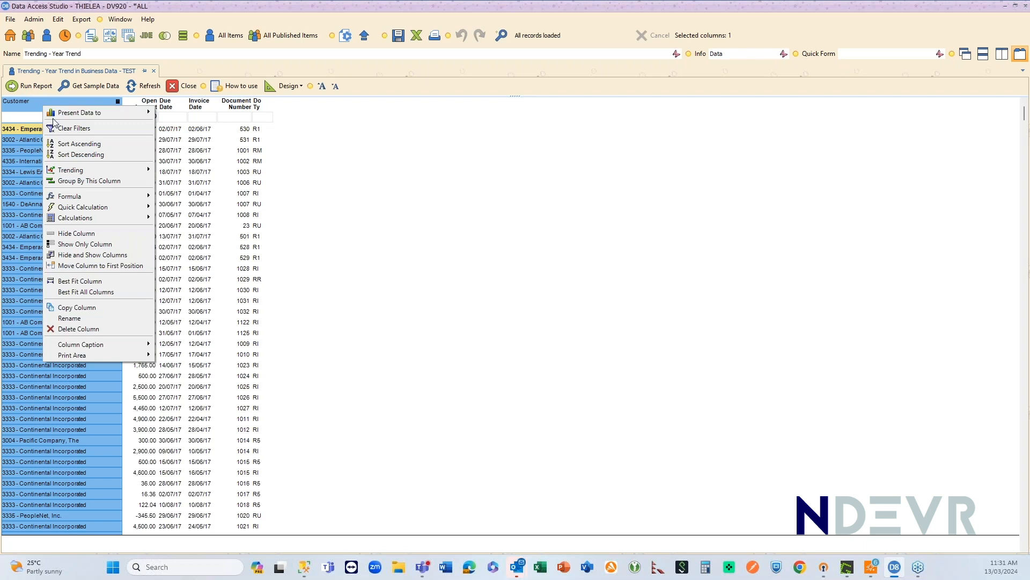
{"action": "mouse_move", "coordinate": [108, 170]}
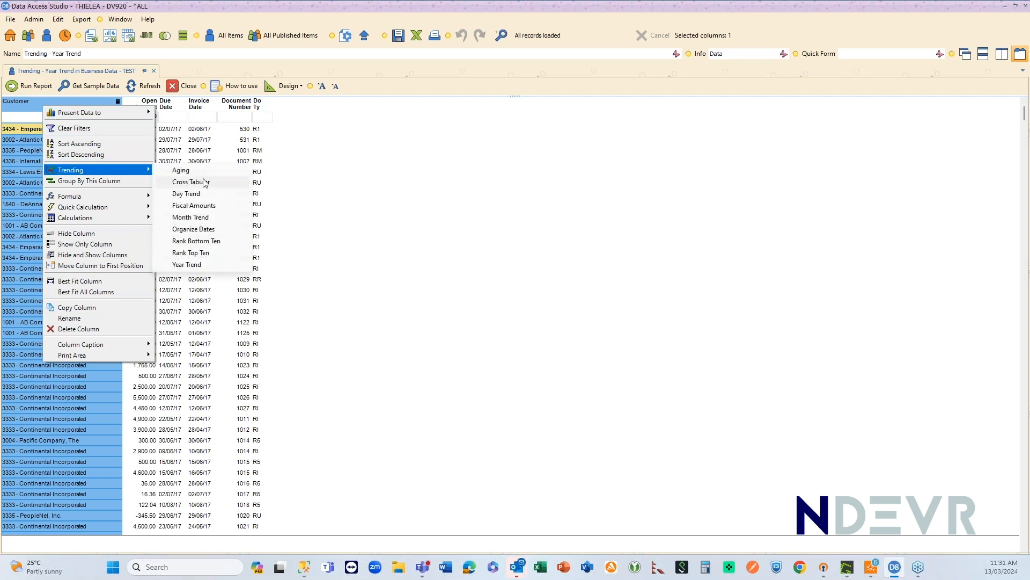
{"action": "left_click", "coordinate": [190, 265]}
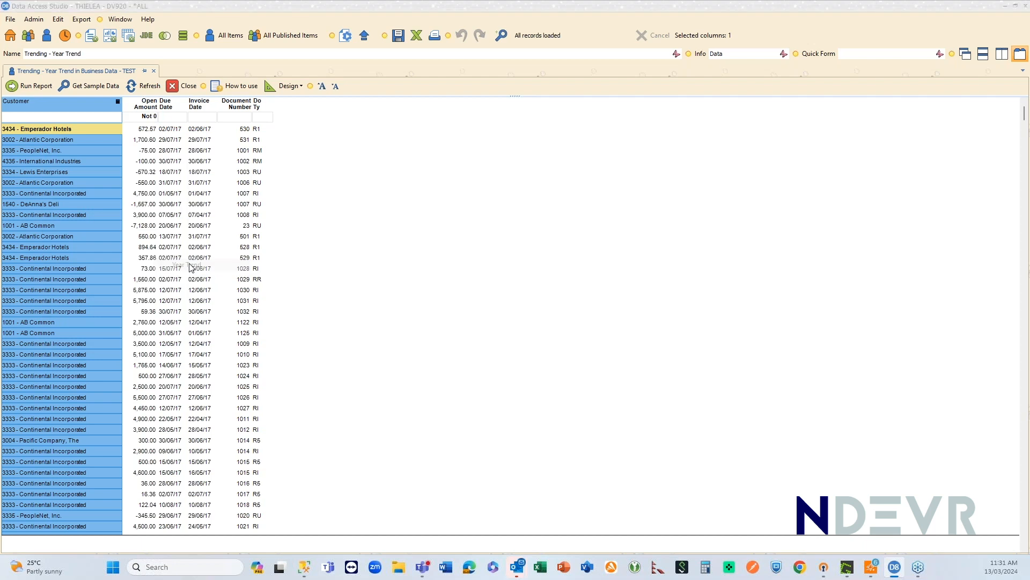
{"action": "left_click", "coordinate": [552, 267]}
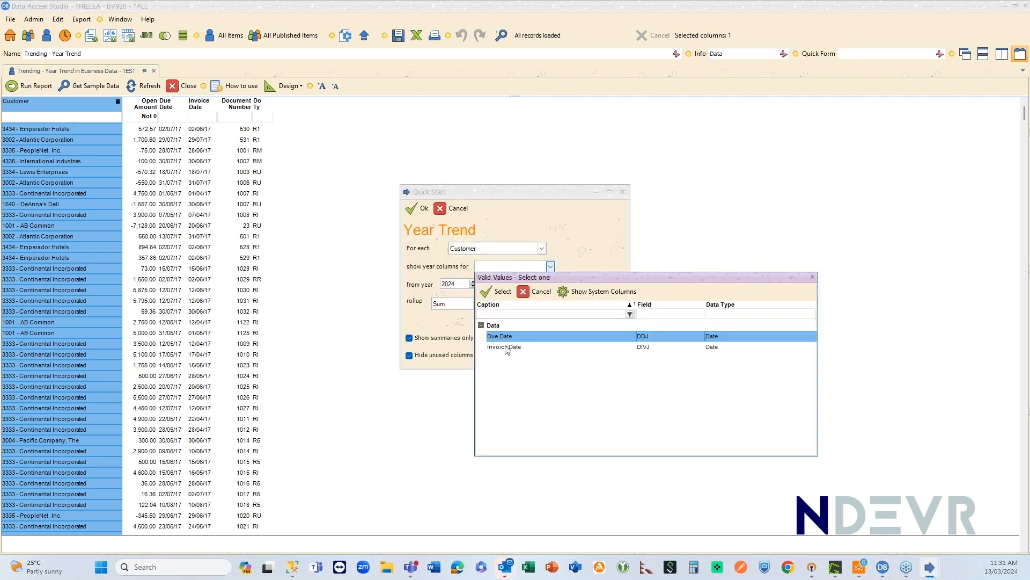
{"action": "double_click", "coordinate": [504, 337]}
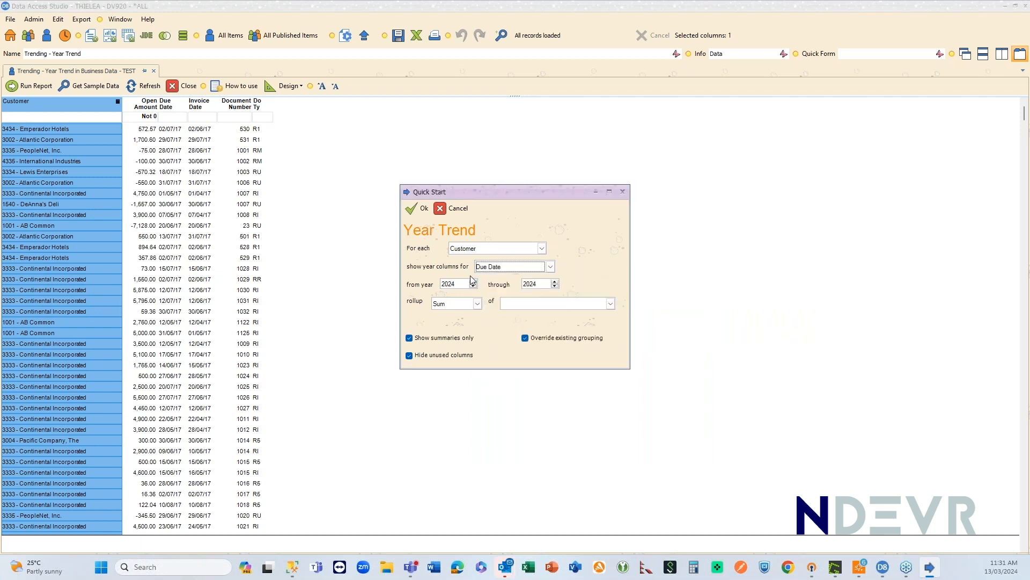
Set the year range from 2016 through 2018, roll up the sum of Open Amount, and generate the trend.
{"action": "left_click_drag", "start_coordinate": [460, 284], "coordinate": [426, 285]}
{"action": "type", "text": "2016"}
{"action": "left_click_drag", "start_coordinate": [536, 281], "coordinate": [508, 283]}
{"action": "type", "text": "201"}
{"action": "left_click", "coordinate": [520, 306]}
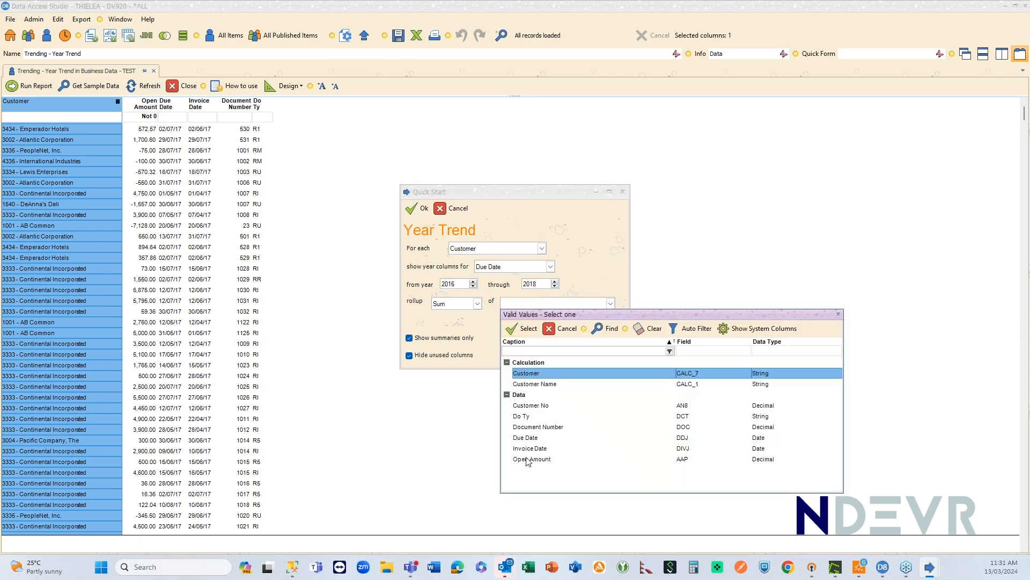
{"action": "double_click", "coordinate": [528, 460]}
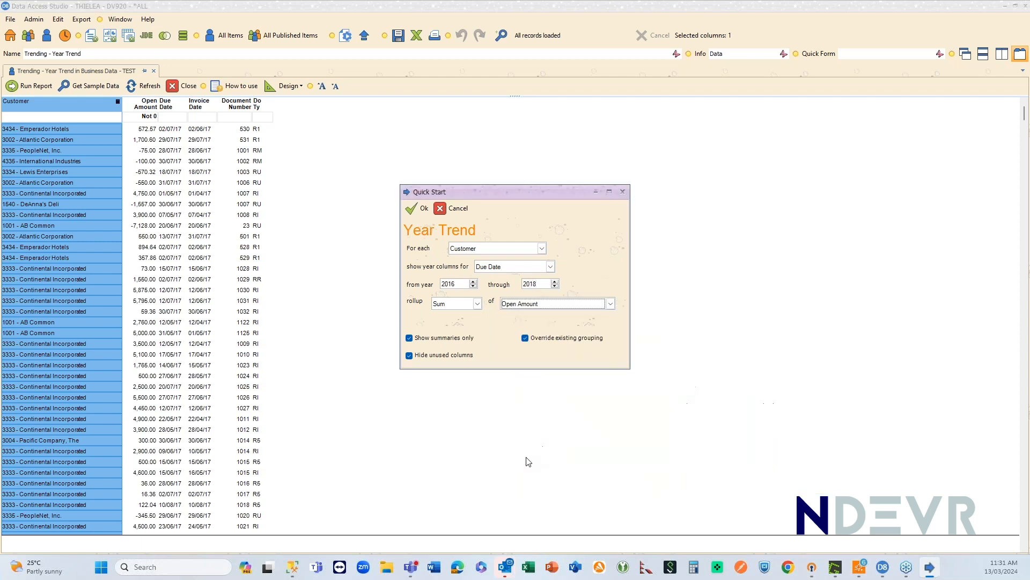
{"action": "left_click", "coordinate": [417, 207]}
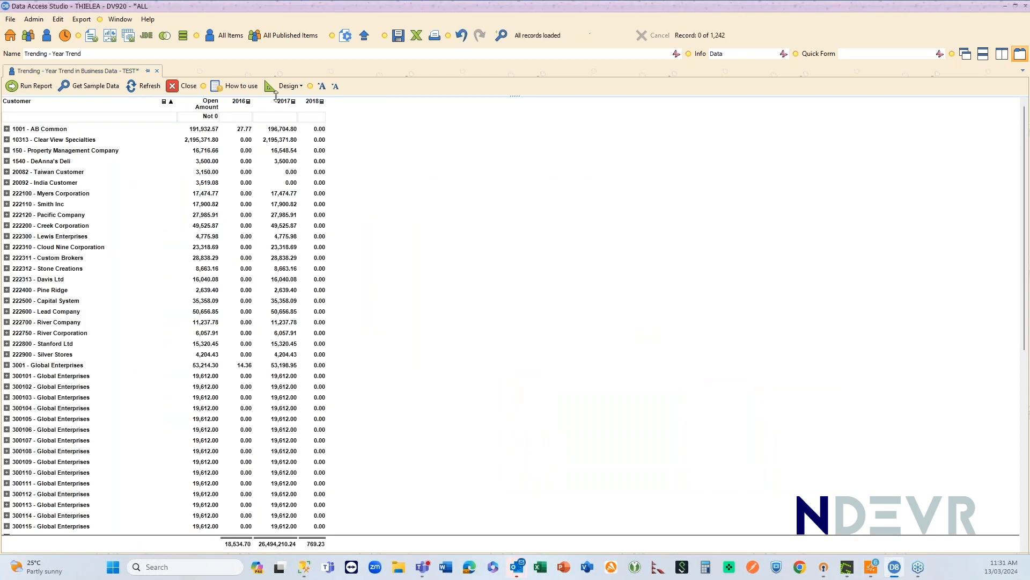
Check the generated 2016, 2017 and 2018 columns and open the report's calculations.
{"action": "left_click", "coordinate": [240, 113]}
{"action": "left_click", "coordinate": [280, 110]}
{"action": "left_click", "coordinate": [318, 111]}
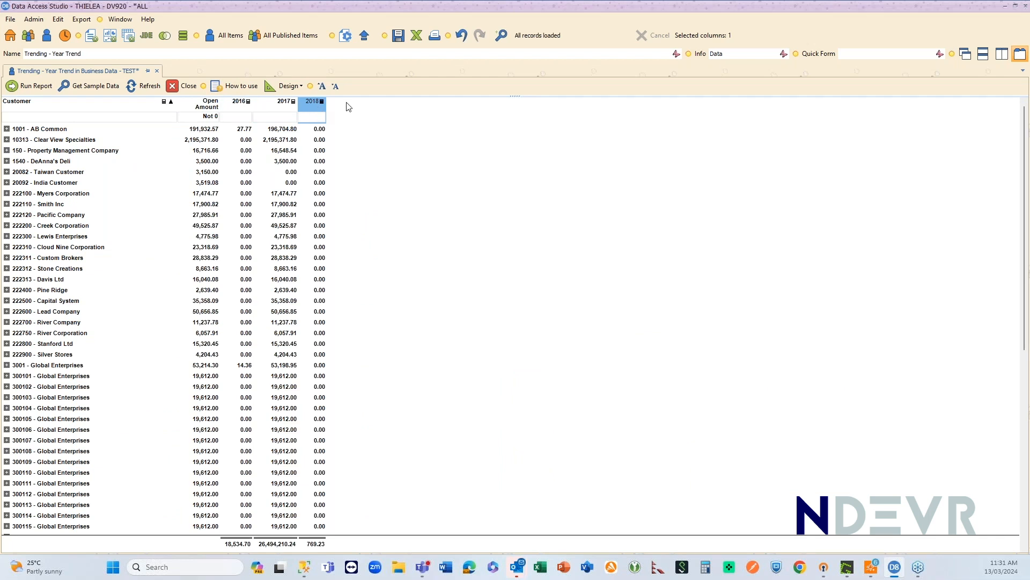
{"action": "left_click", "coordinate": [300, 86]}
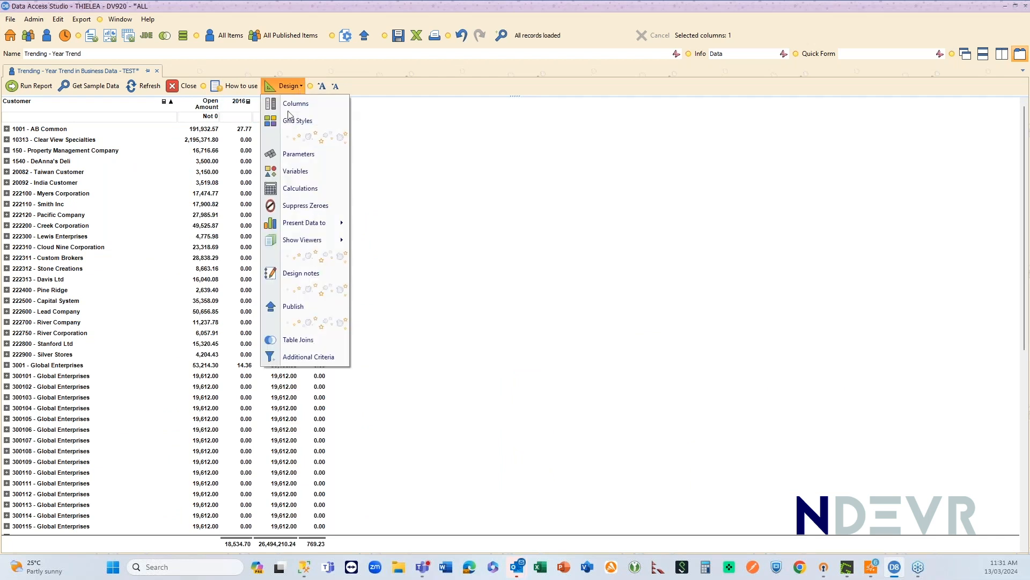
{"action": "left_click", "coordinate": [288, 189]}
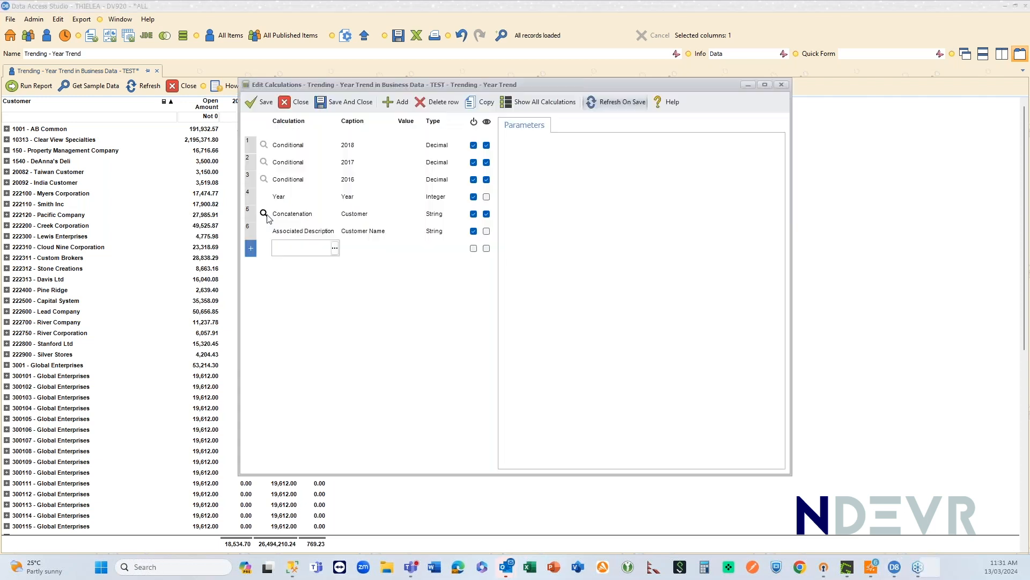
Review the conditional calculations behind the 2018, 2017 and 2016 columns and close the calculations editor.
{"action": "left_click", "coordinate": [333, 147]}
{"action": "left_click", "coordinate": [346, 163]}
{"action": "left_click", "coordinate": [347, 180]}
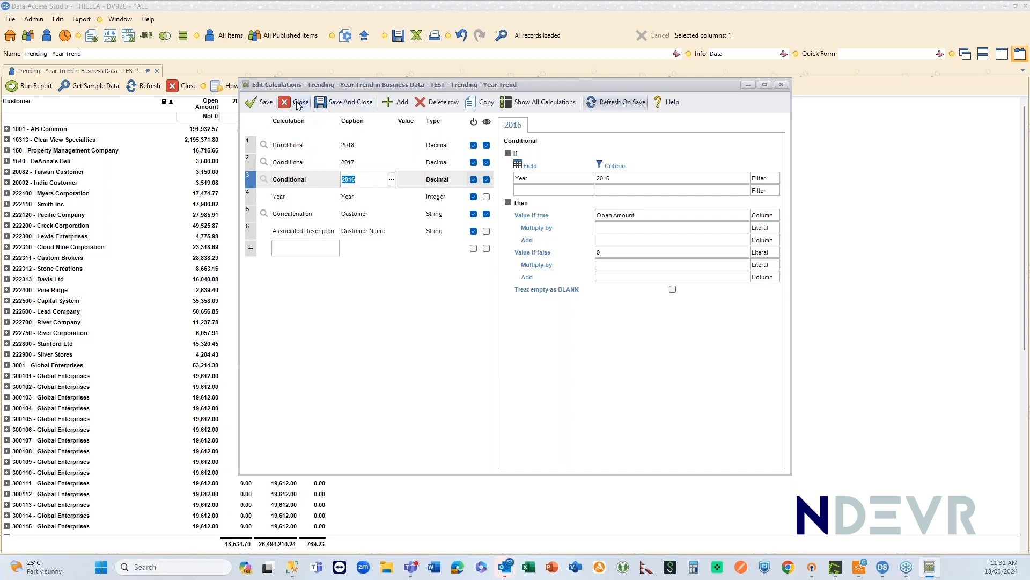
{"action": "left_click", "coordinate": [264, 148]}
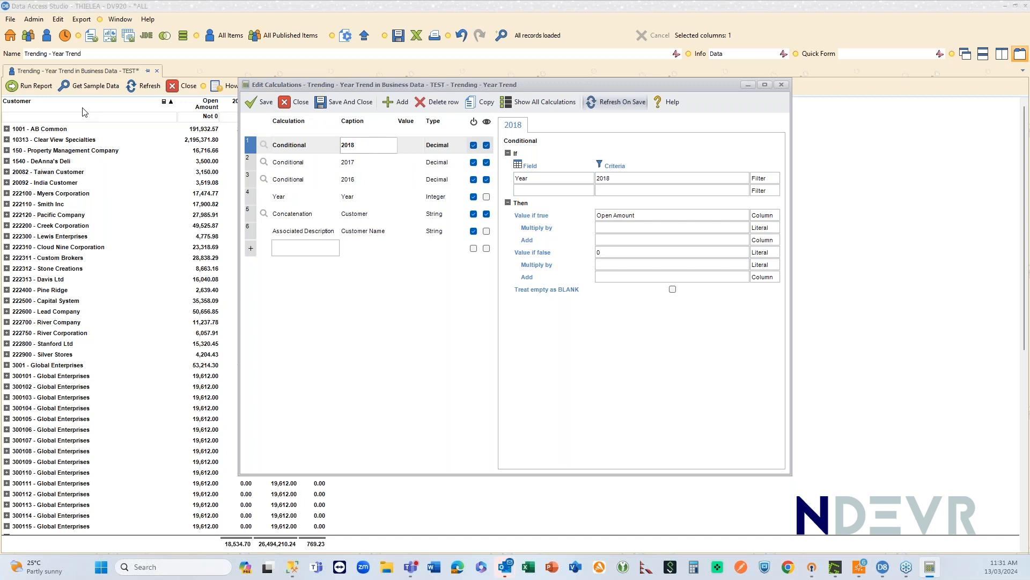
{"action": "left_click", "coordinate": [373, 146]}
{"action": "left_click", "coordinate": [363, 177]}
{"action": "left_click", "coordinate": [361, 162]}
{"action": "left_click", "coordinate": [361, 151]}
{"action": "left_click", "coordinate": [360, 162]}
{"action": "left_click", "coordinate": [363, 179]}
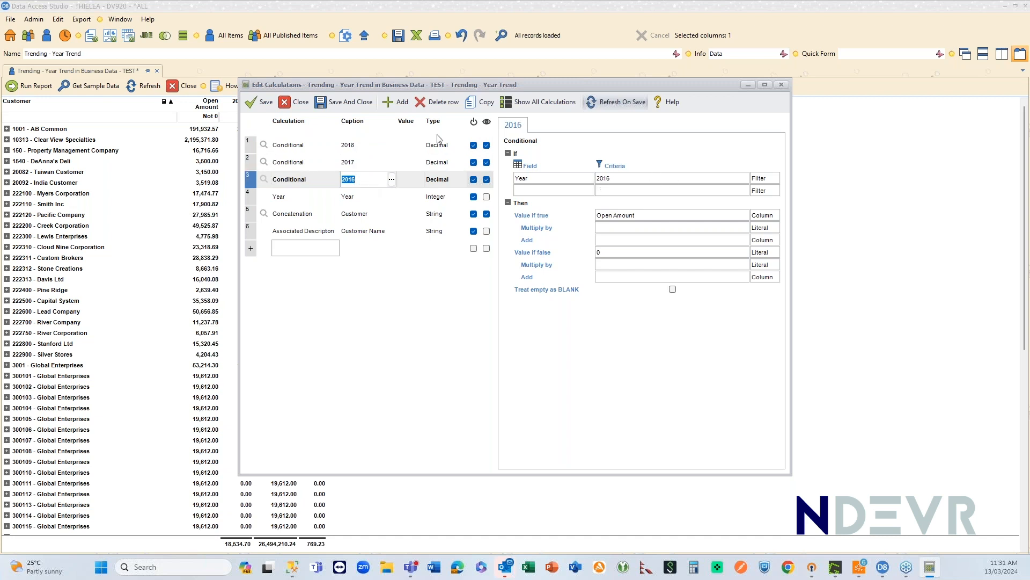
{"action": "left_click", "coordinate": [300, 102]}
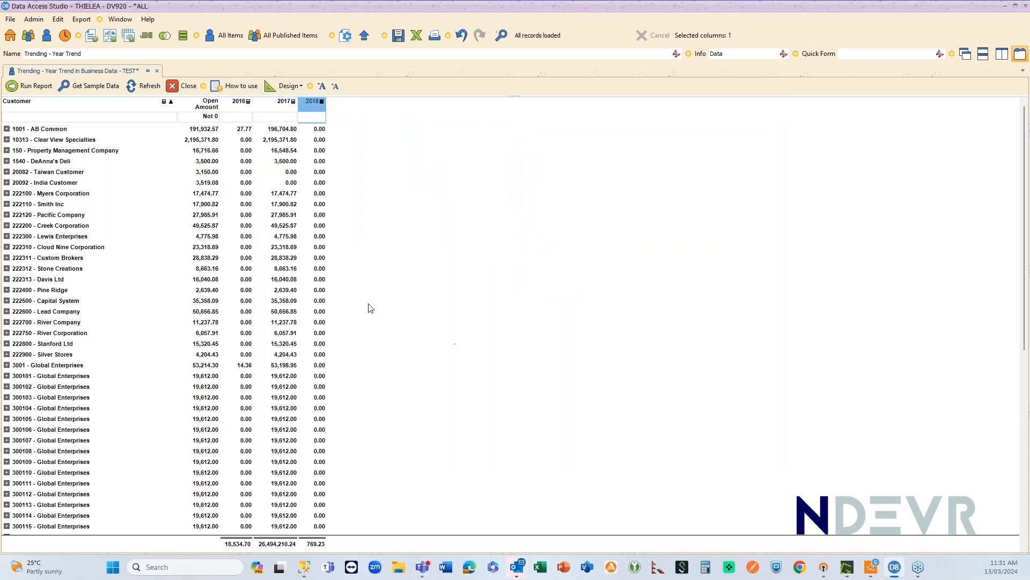
Try to close the Year Trend report and cancel at the save prompt.
{"action": "left_click", "coordinate": [184, 88]}
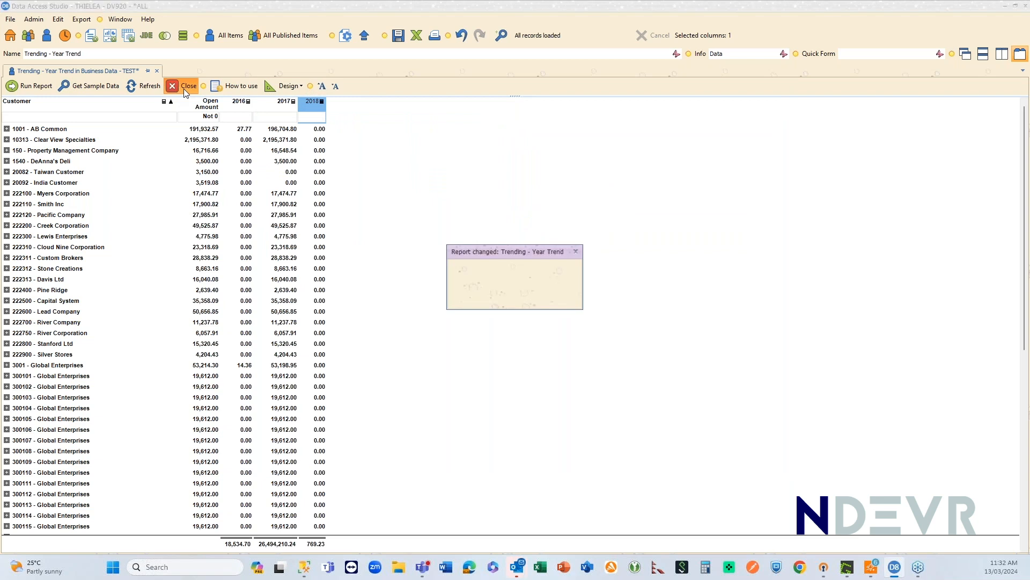
{"action": "left_click", "coordinate": [559, 155]}
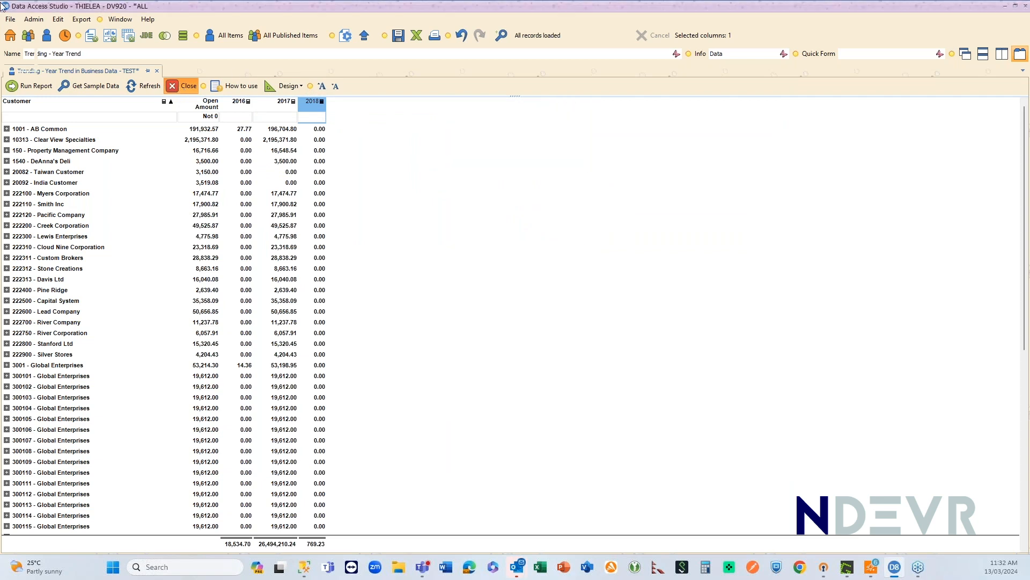